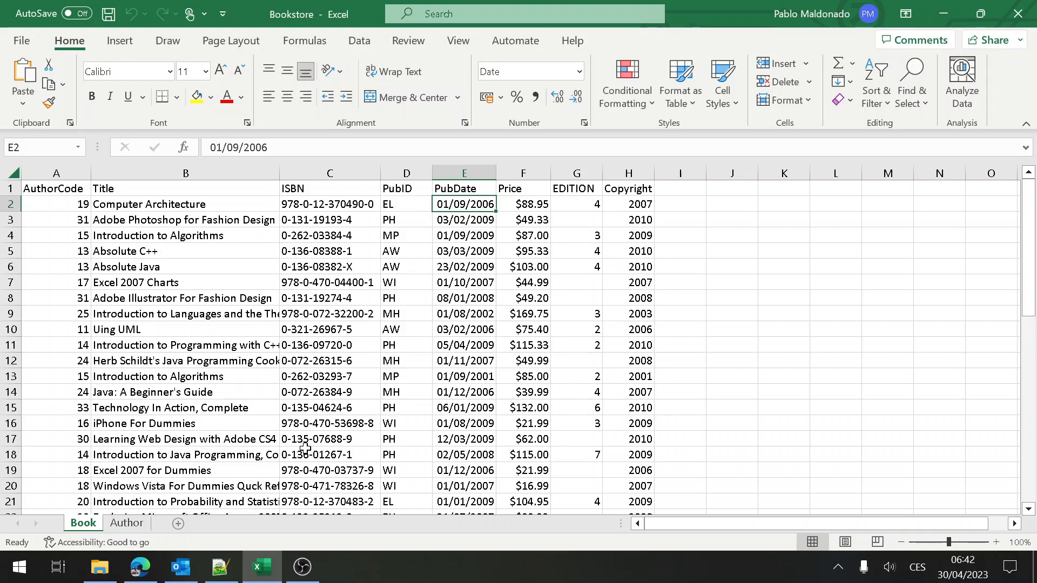
Step: Review the Book sheet's extent and its columns from AuthorCode to Copyright
scroll(306, 358, down, 17)
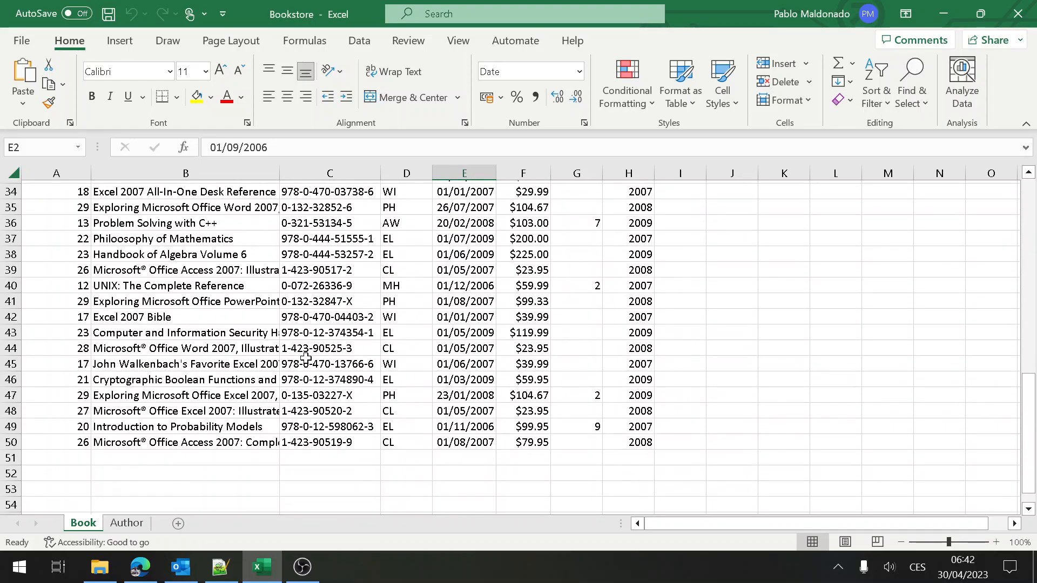
scroll(306, 358, up, 17)
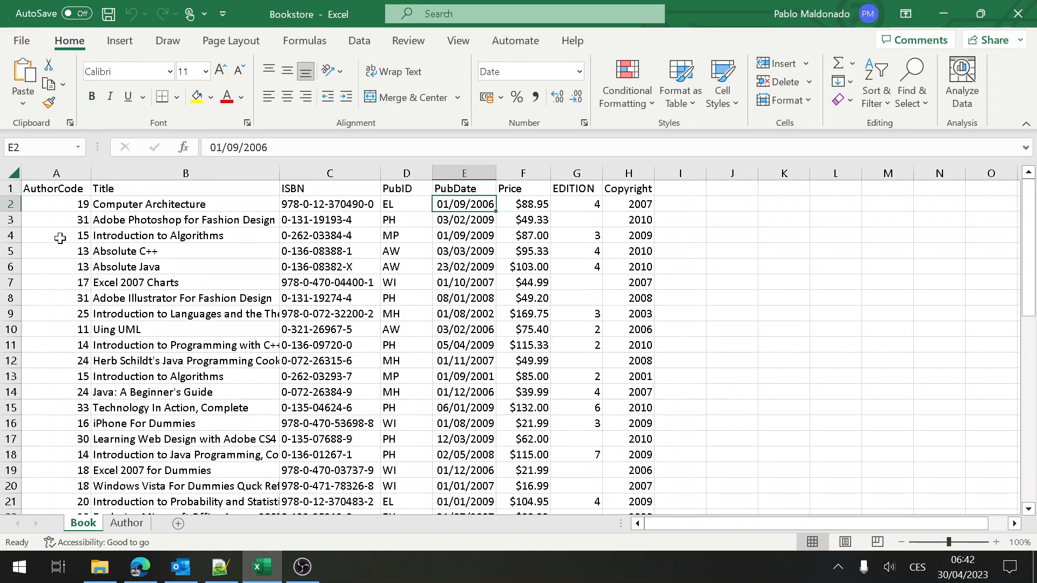
click(81, 203)
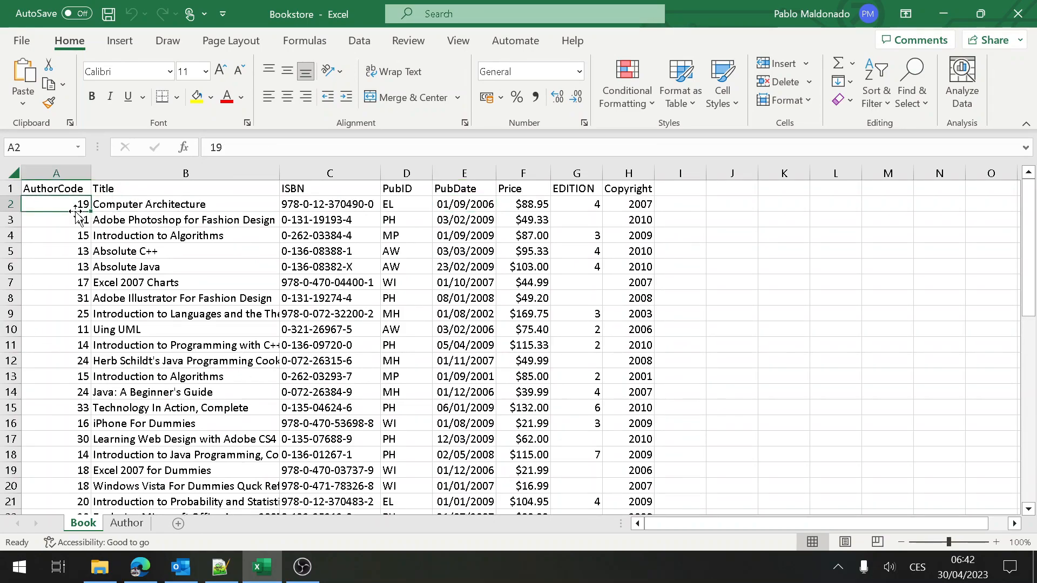
click(184, 204)
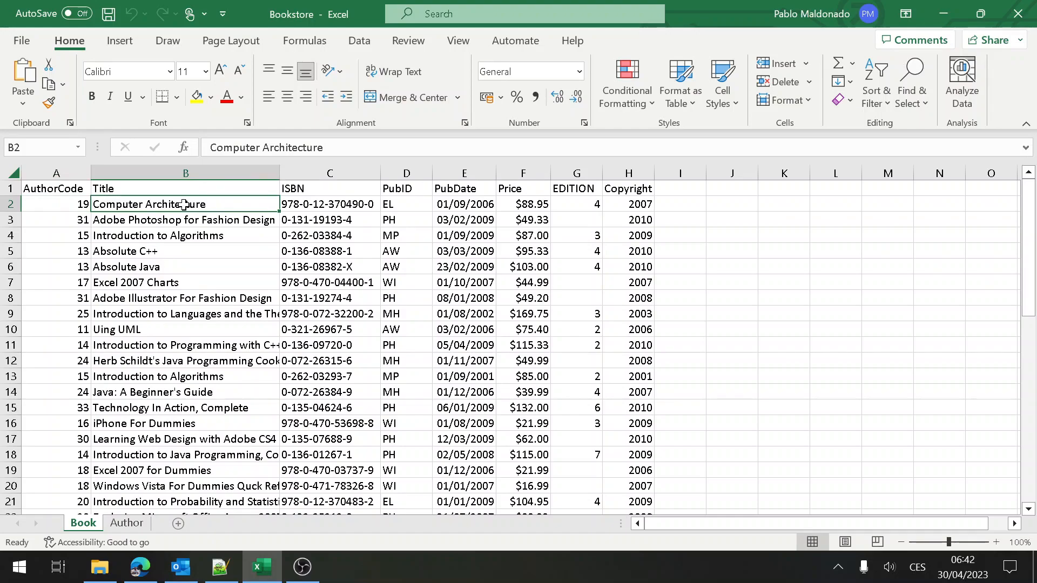
click(349, 205)
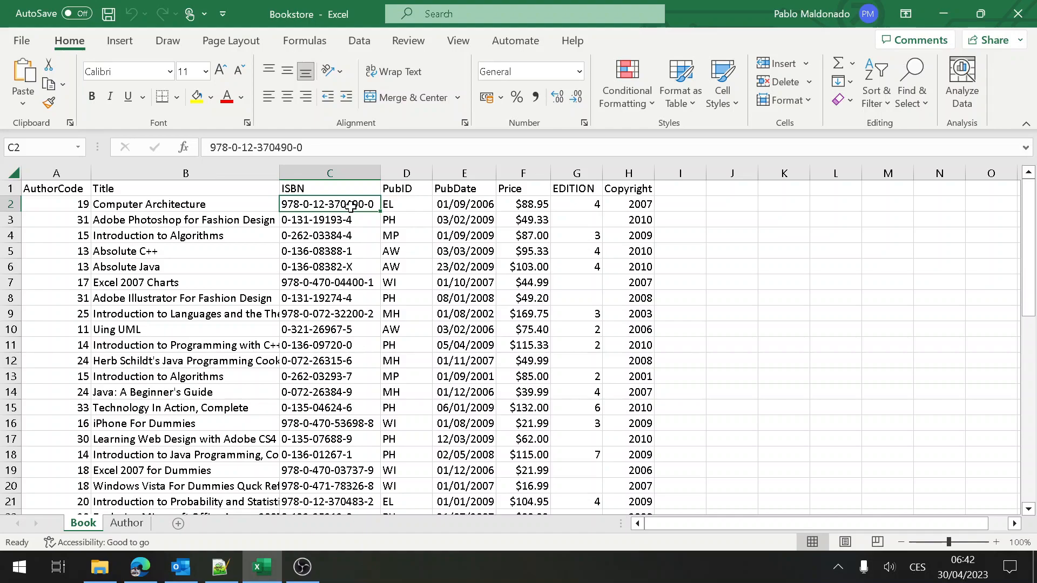
click(395, 207)
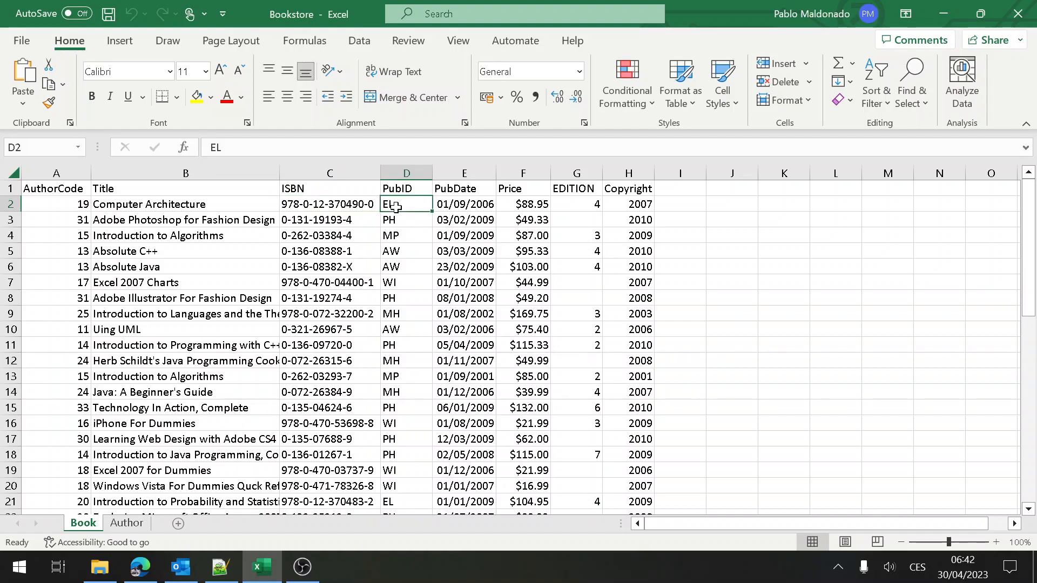
click(455, 205)
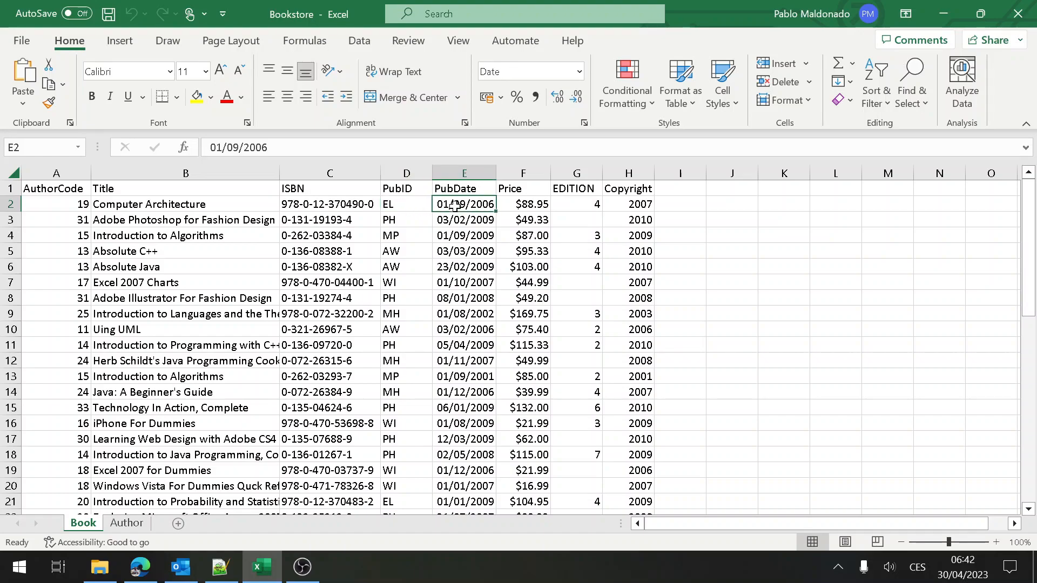
key(Right)
key(Right)
key(Right)
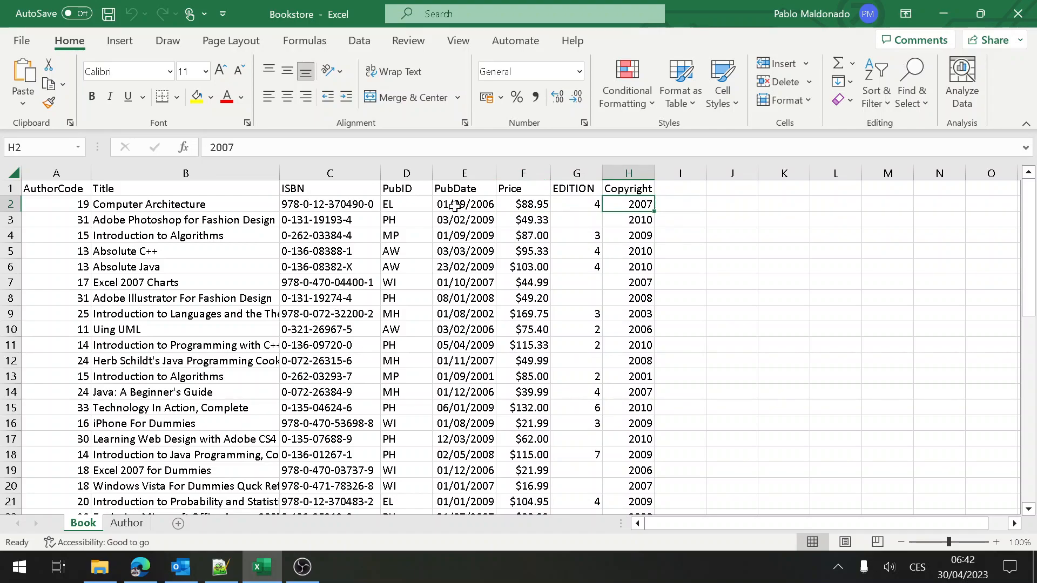
Step: Examine the Author sheet's columns and compare its AuthorID with AuthorCode on the Book sheet
click(120, 523)
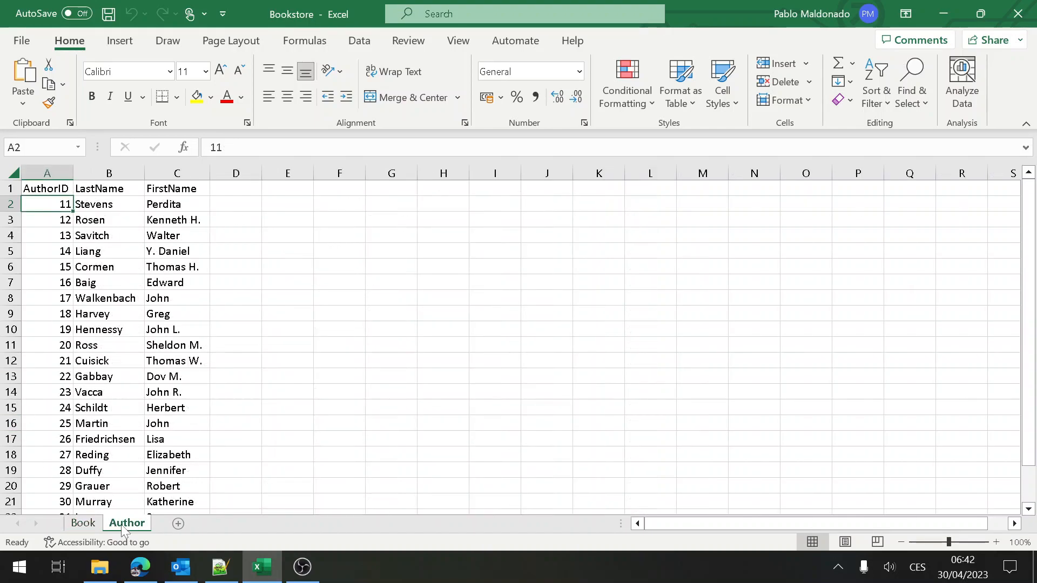
click(116, 205)
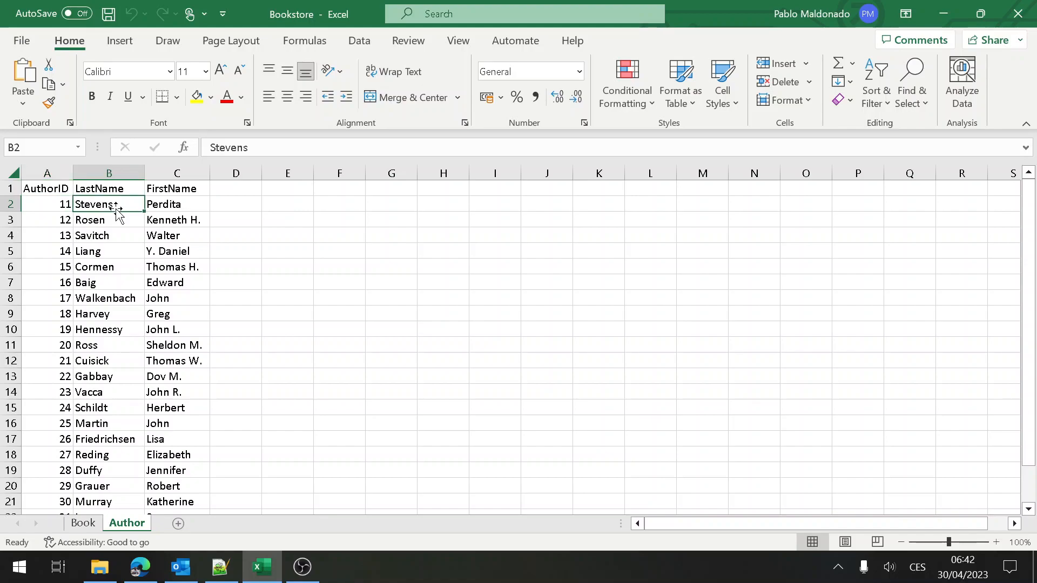
click(59, 209)
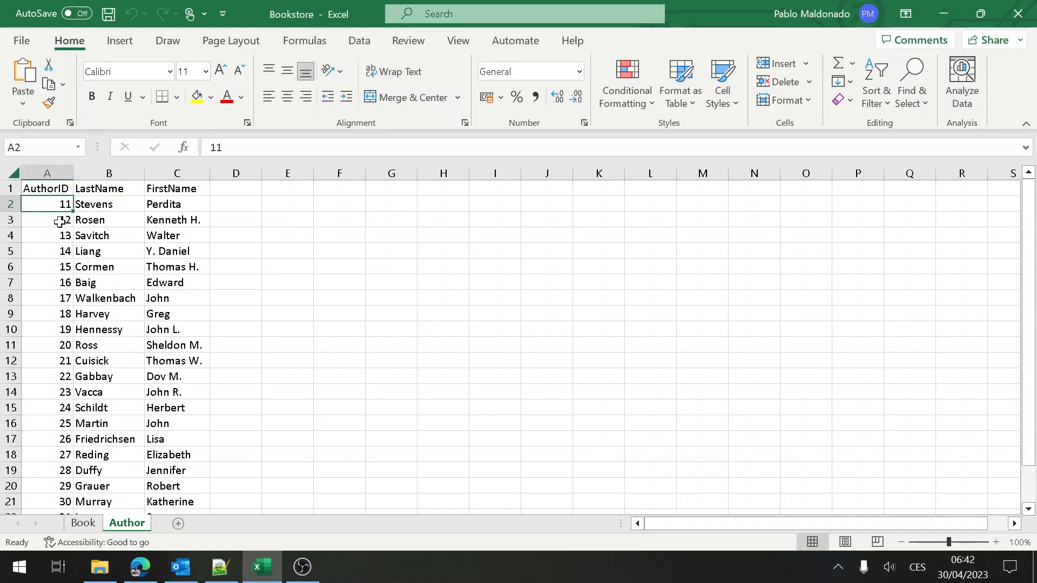
click(82, 524)
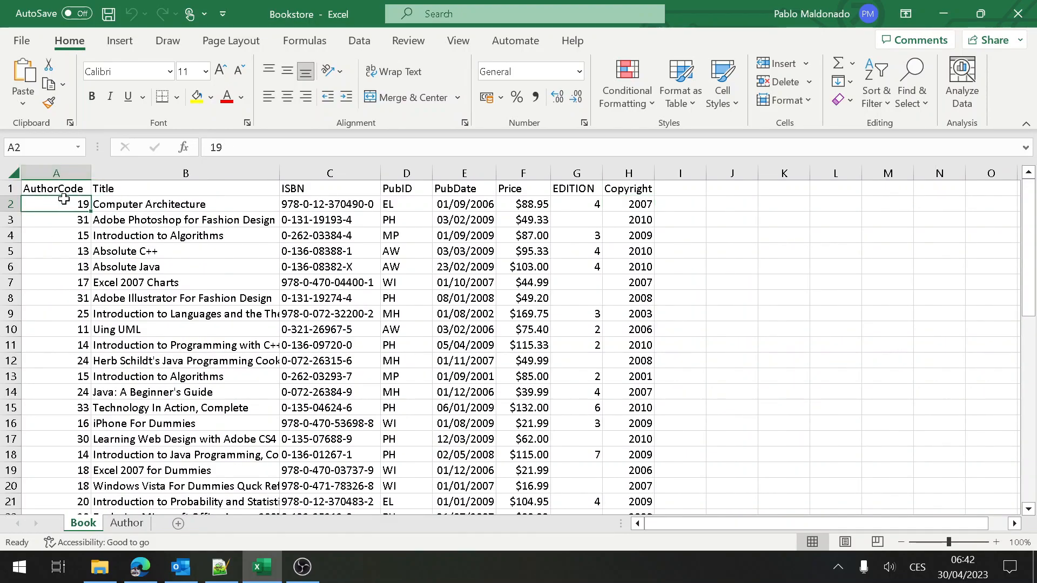
click(126, 524)
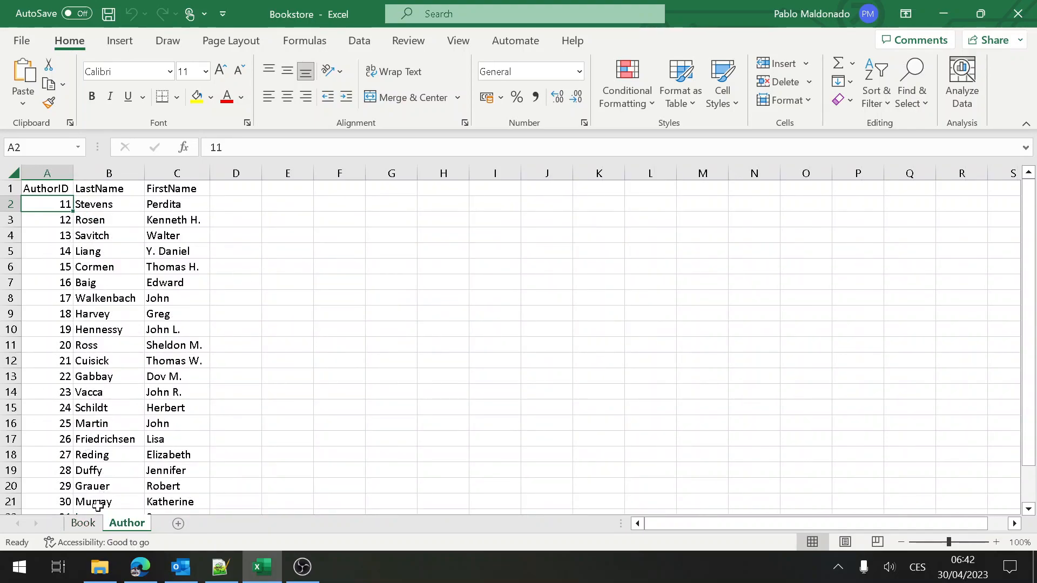
Step: On the Book sheet, add the header "Price with VAT" in I1 and fit the column width to it
click(85, 524)
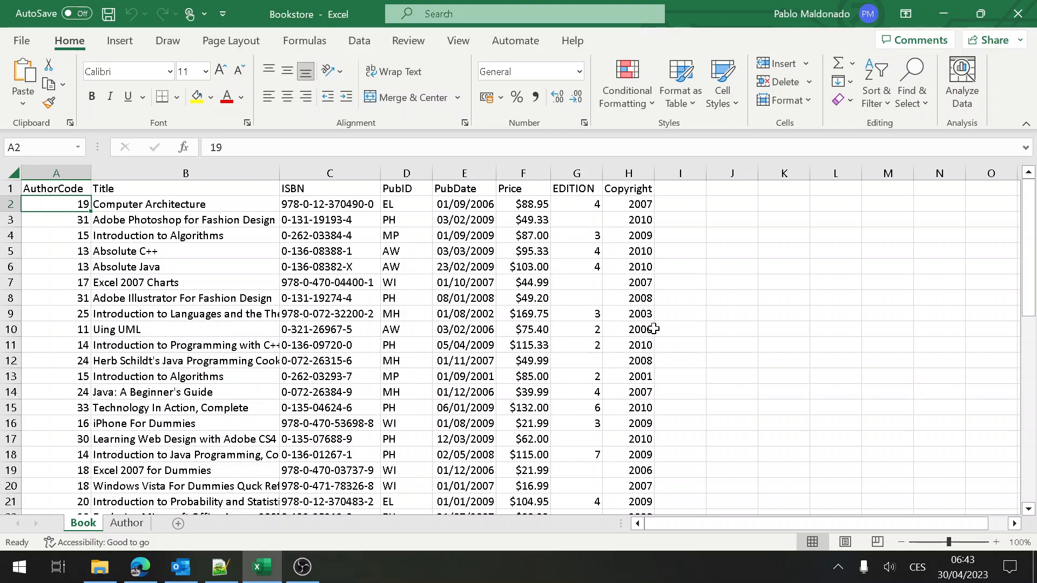
click(676, 192)
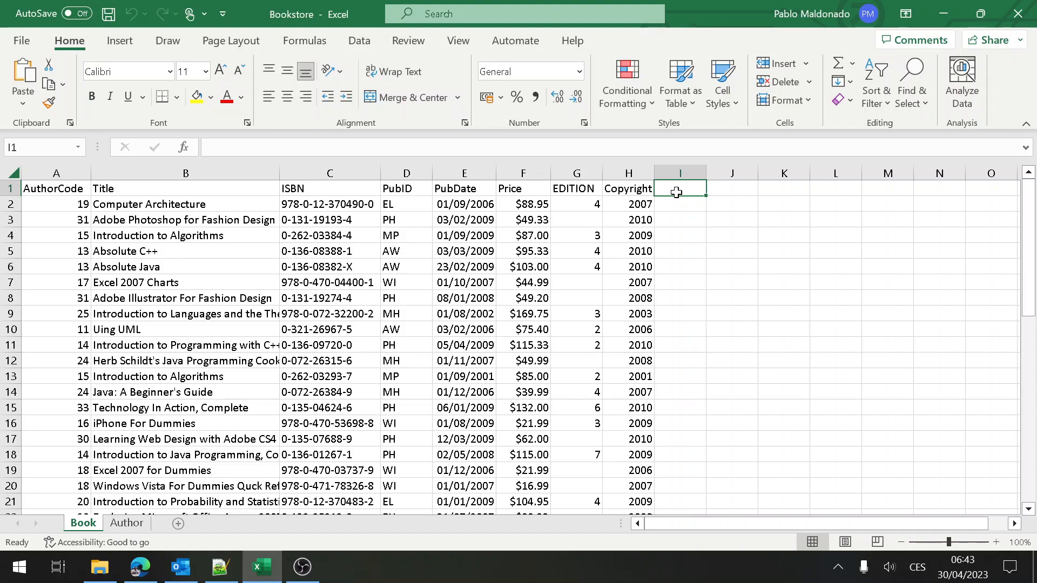
text(Price)
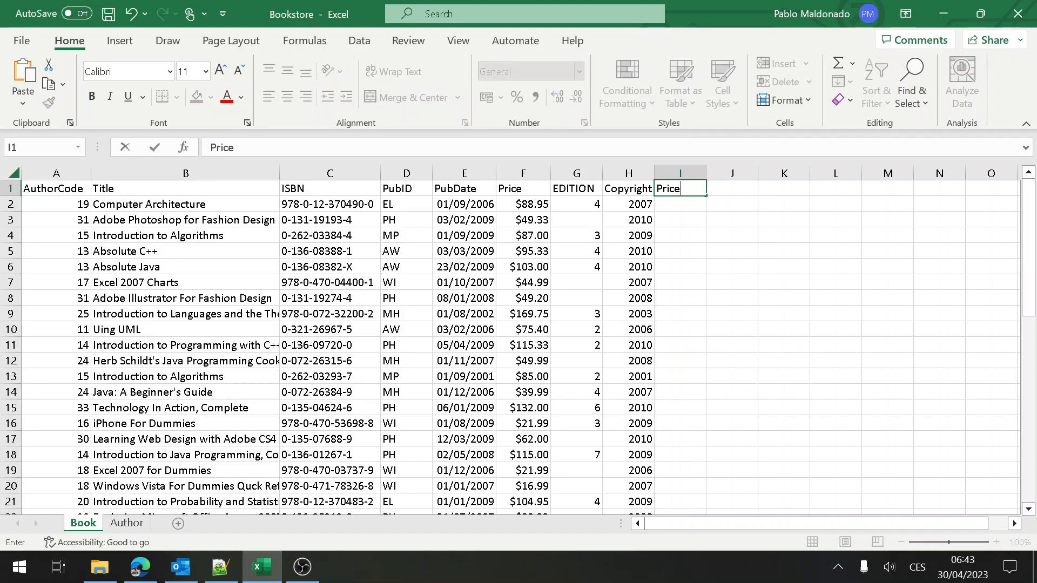
text( with VAT)
key(Return)
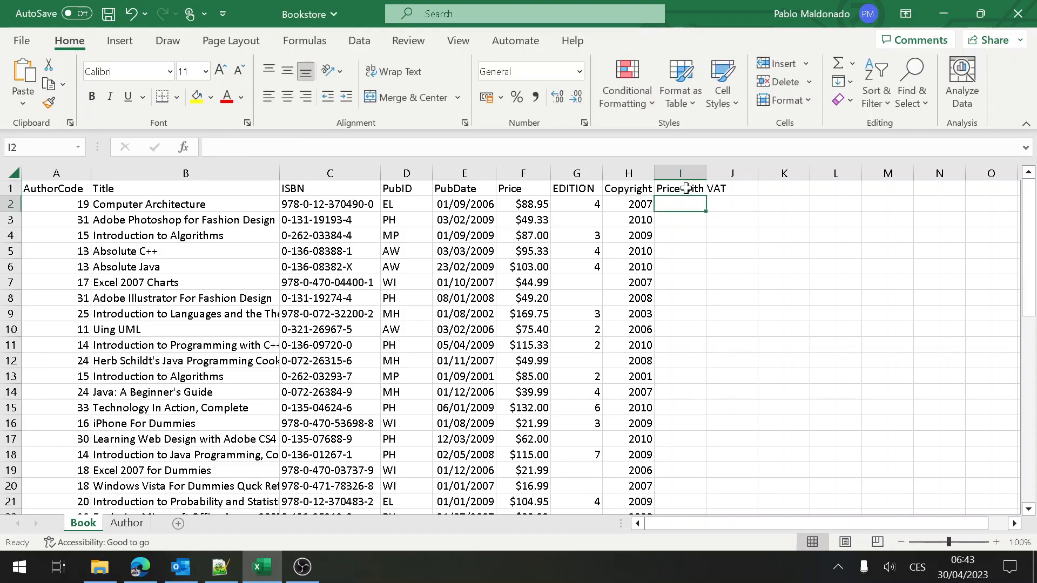
double_click(706, 172)
click(675, 189)
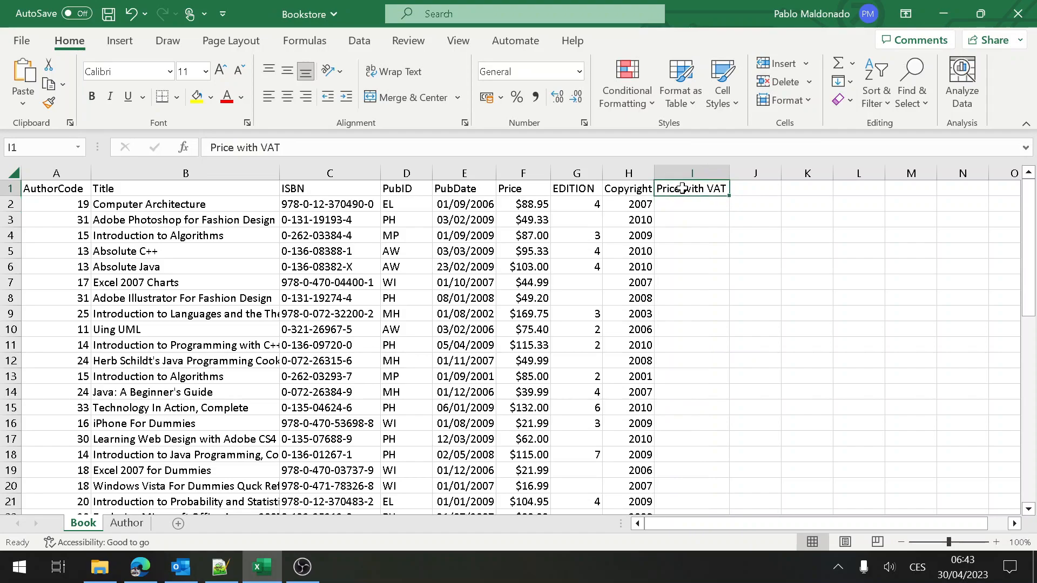
Step: Insert a blank column before the Price with VAT column
click(682, 204)
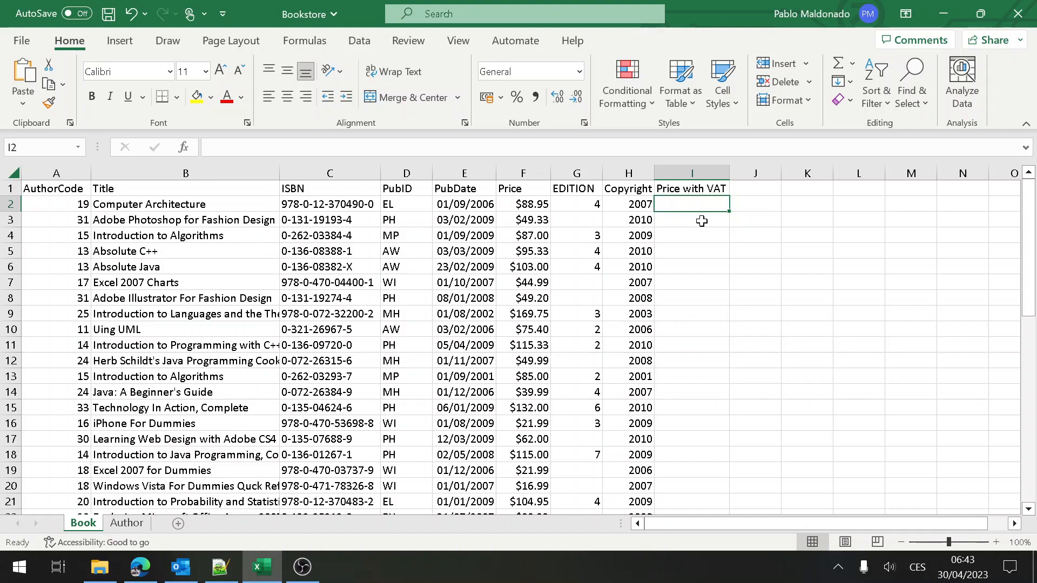
click(532, 205)
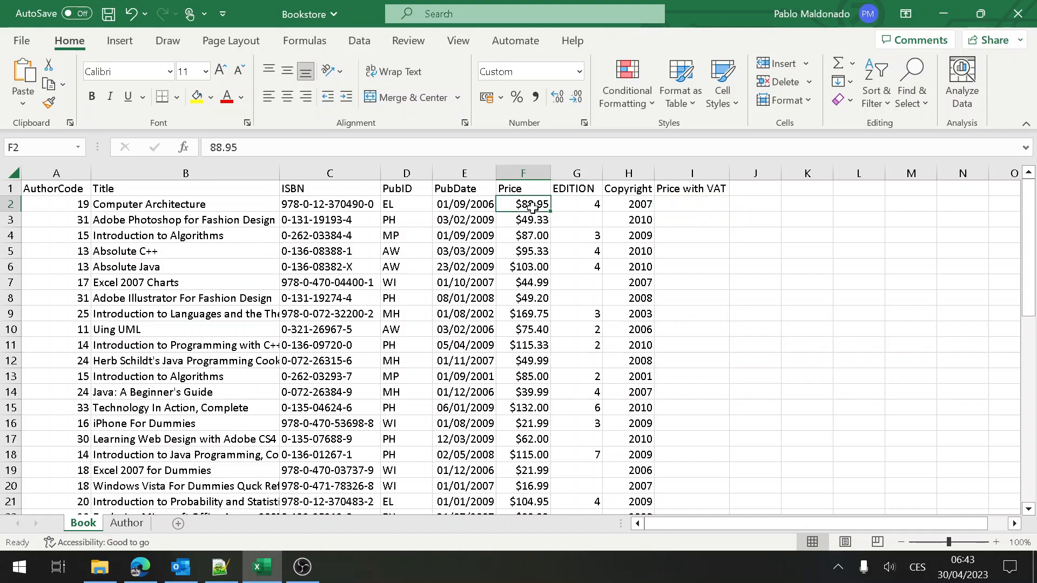
click(697, 209)
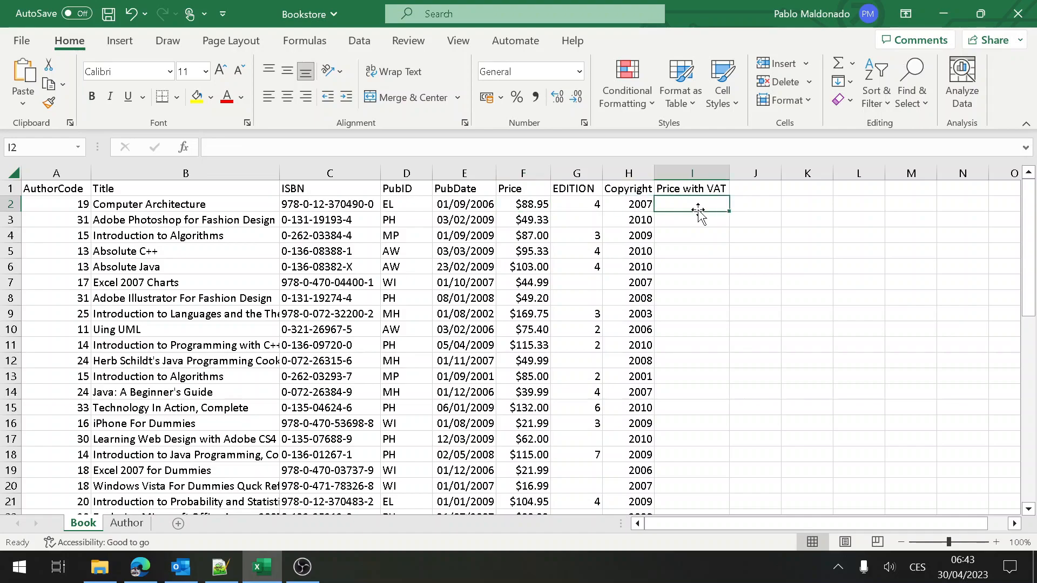
click(699, 171)
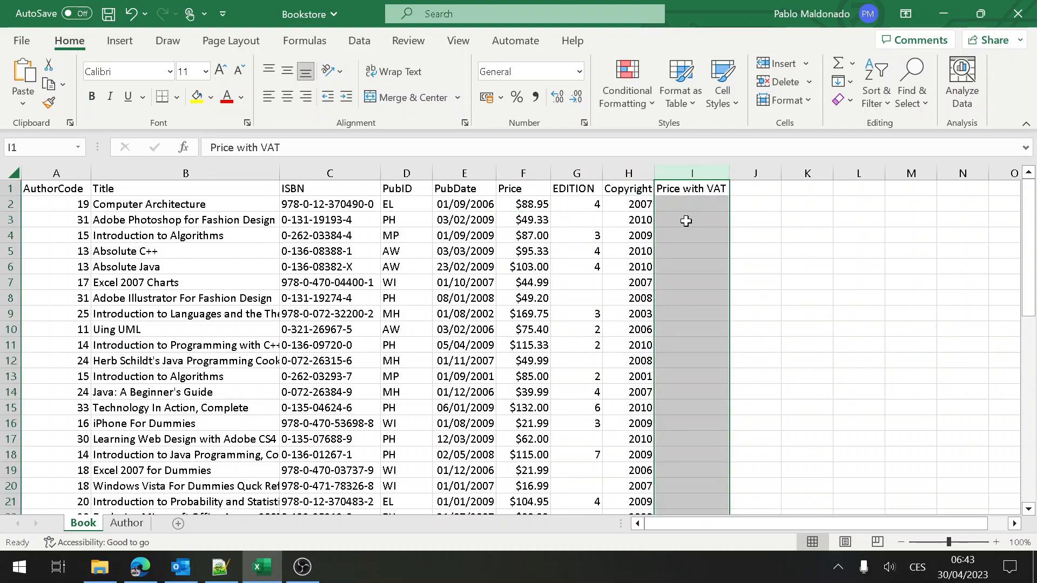
click(692, 210)
click(694, 172)
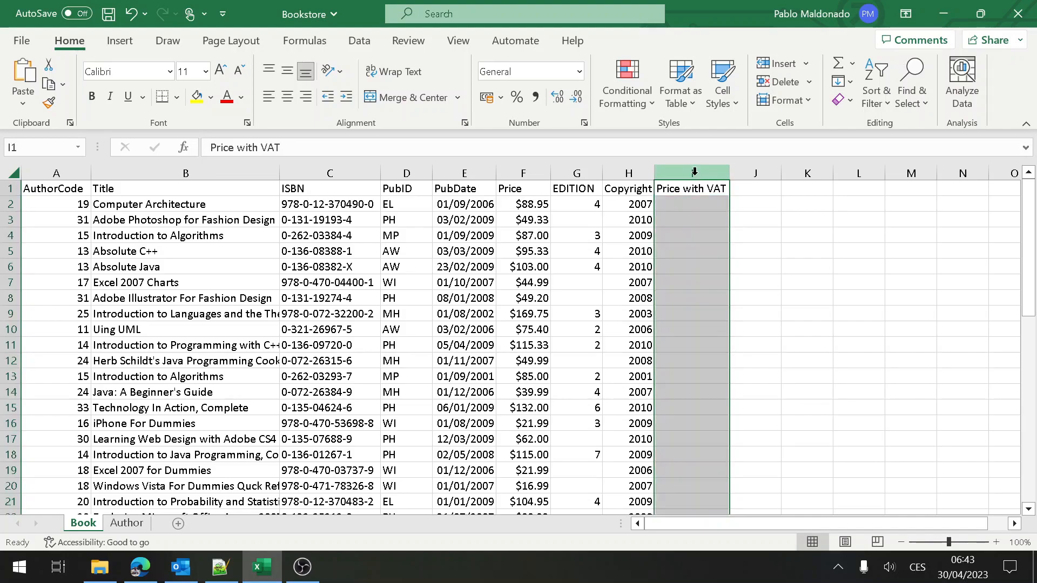
right_click(694, 173)
click(726, 335)
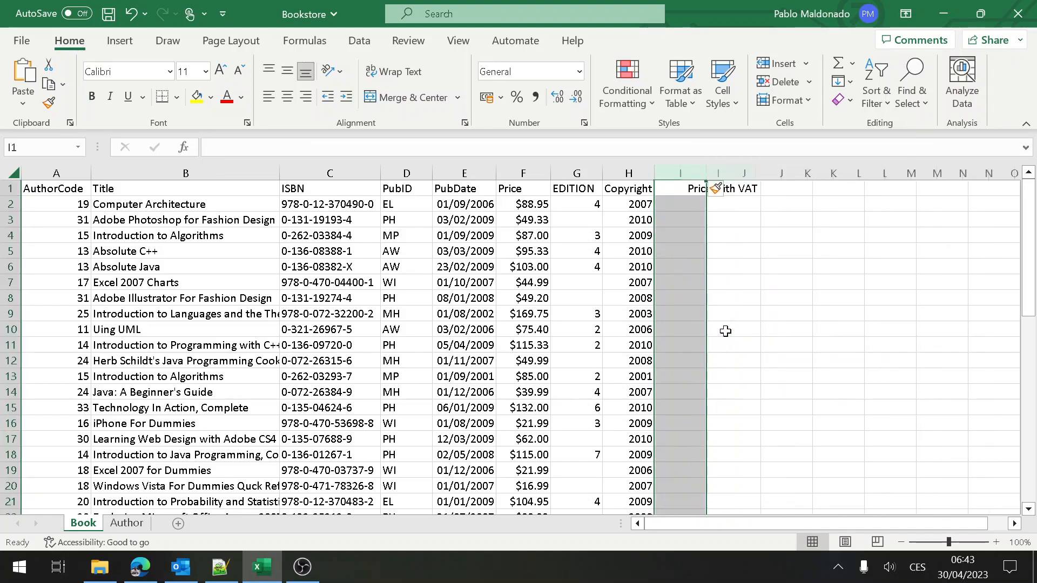
Step: Enter the header "VAT" in cell I1 of the new blank column
click(718, 254)
key(Up)
key(Up)
key(Up)
key(Up)
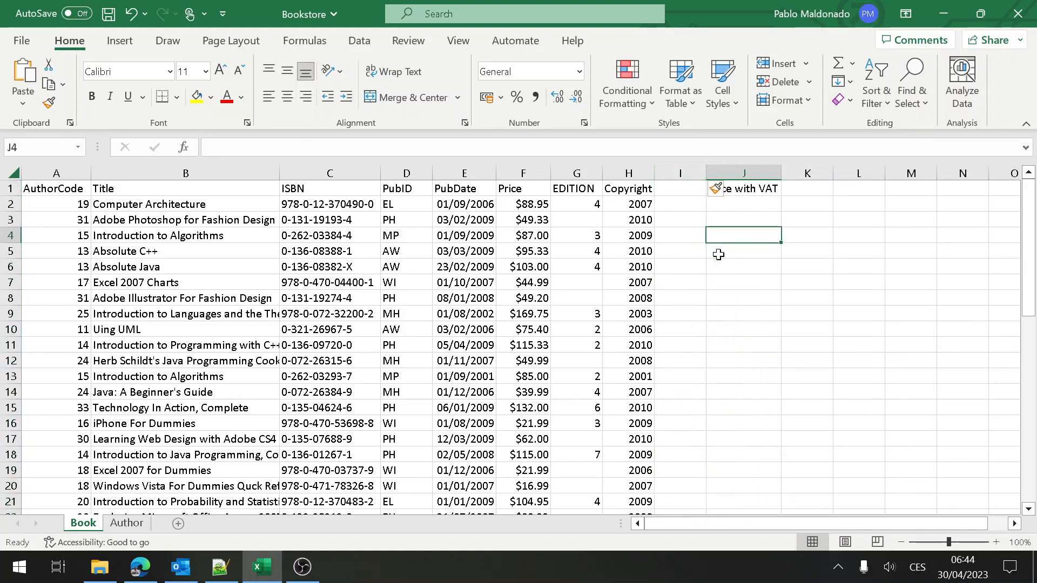
key(Left)
text(VAT)
key(Return)
key(Up)
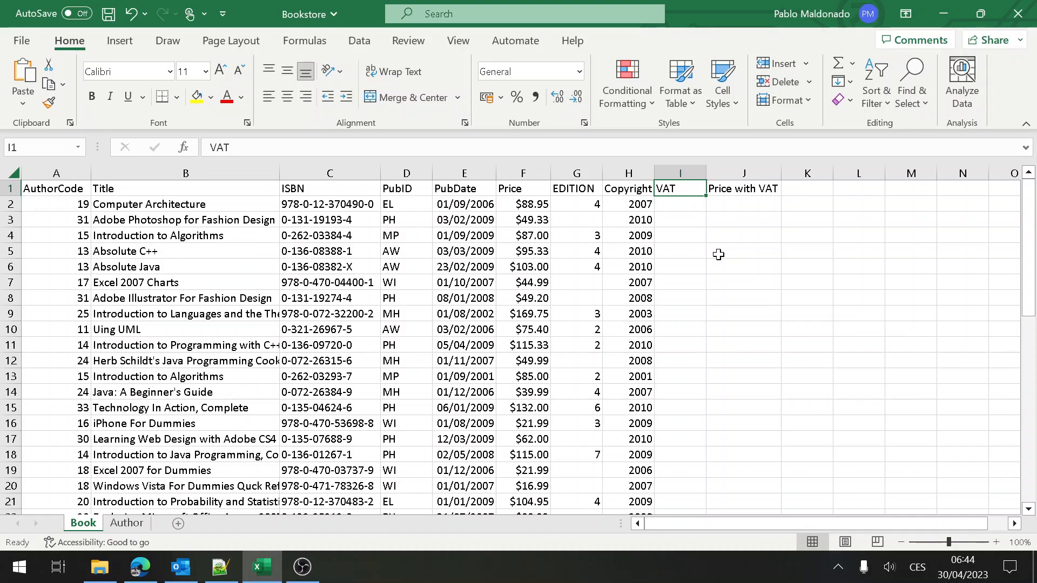
Step: Calculate the VAT in I2 with the formula =F2*21% and fill it down to all the book rows
key(Down)
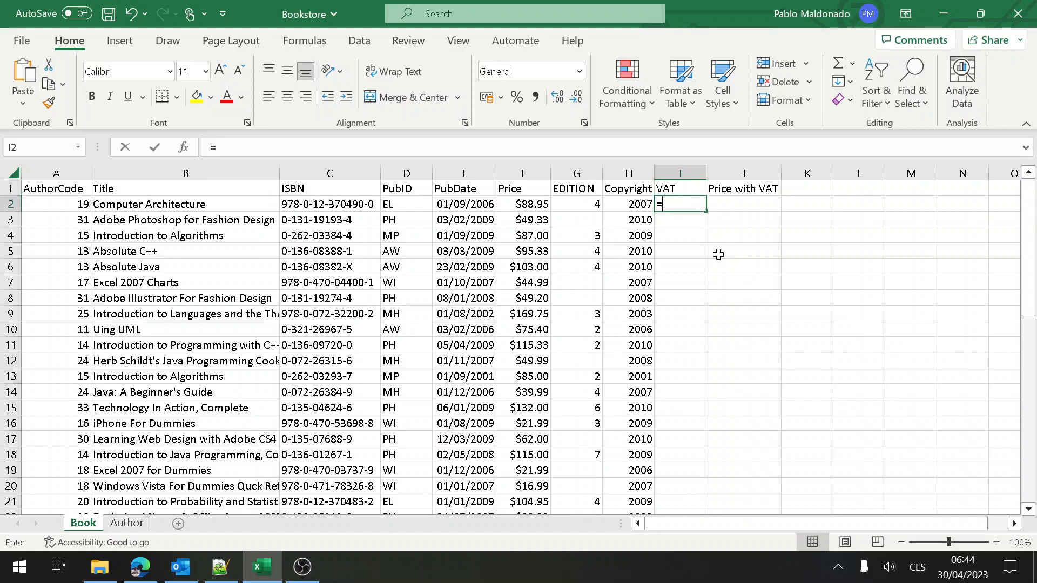
text(=)
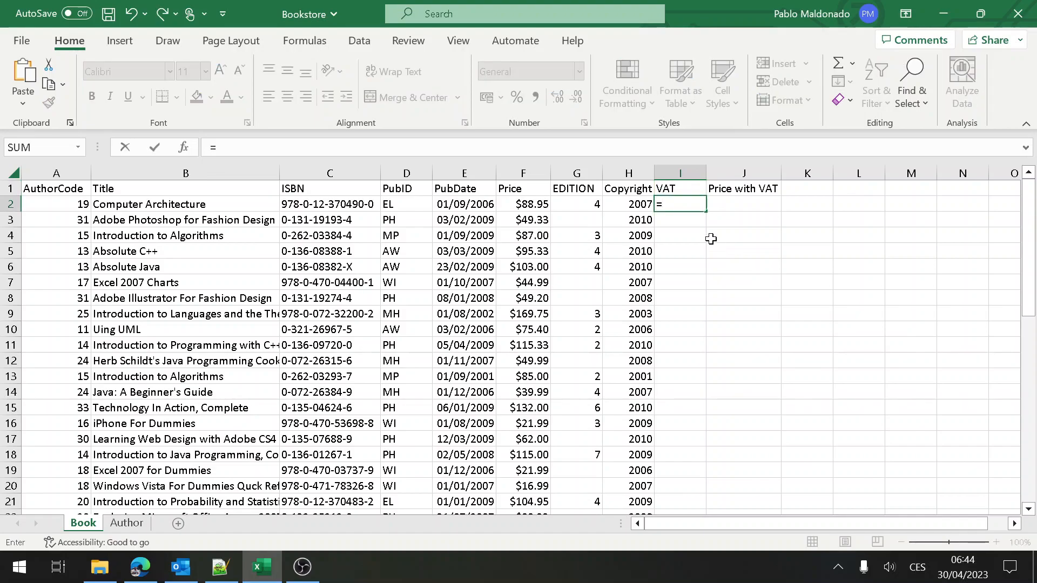
click(535, 204)
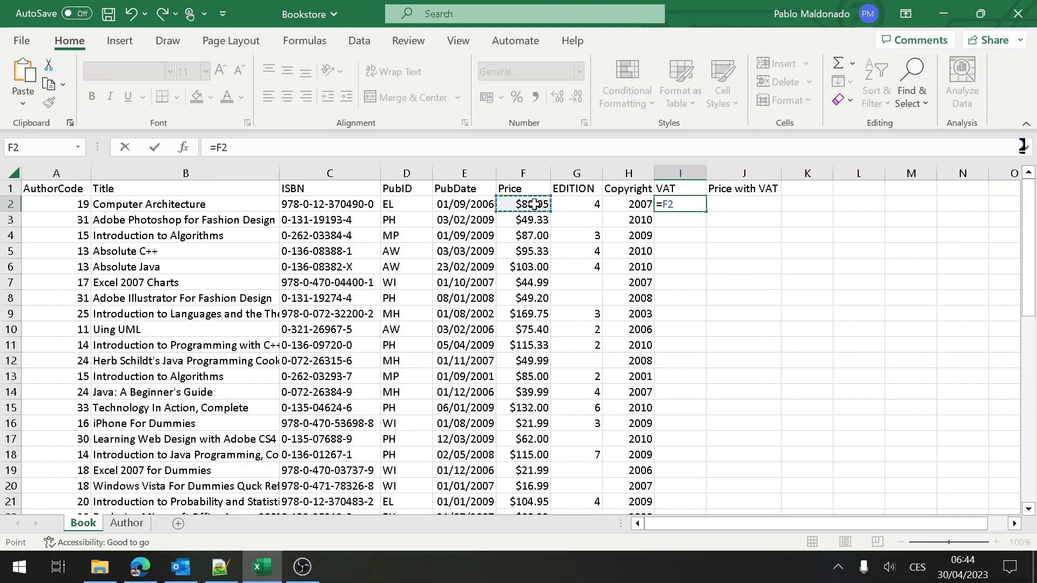
text(*21%)
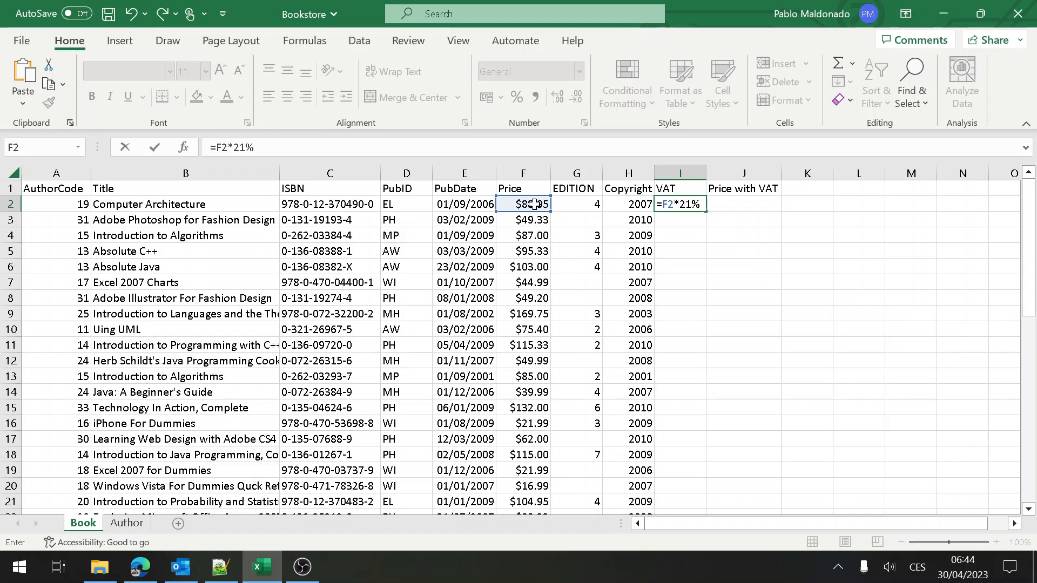
key(Return)
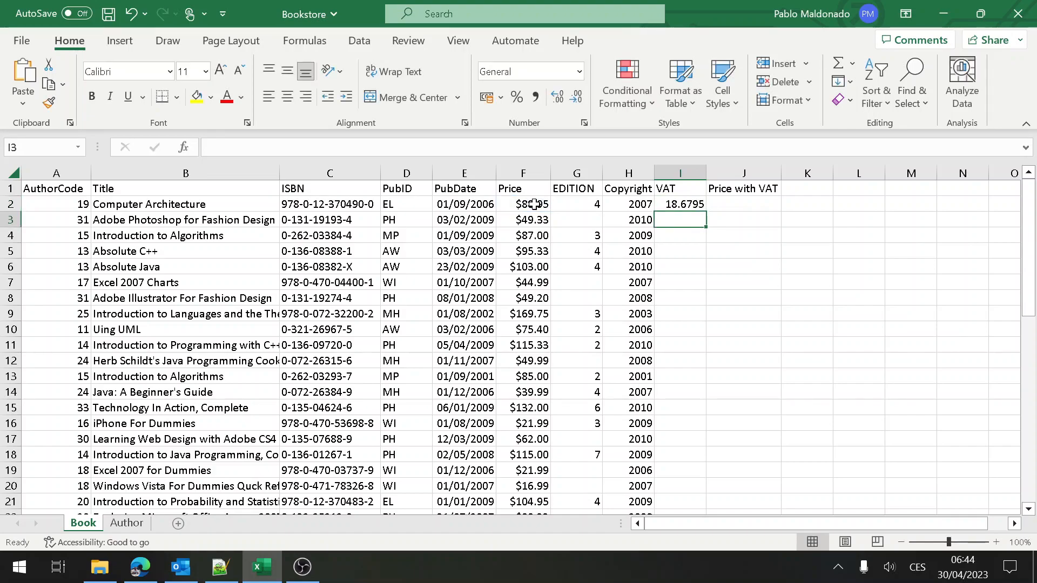
key(Up)
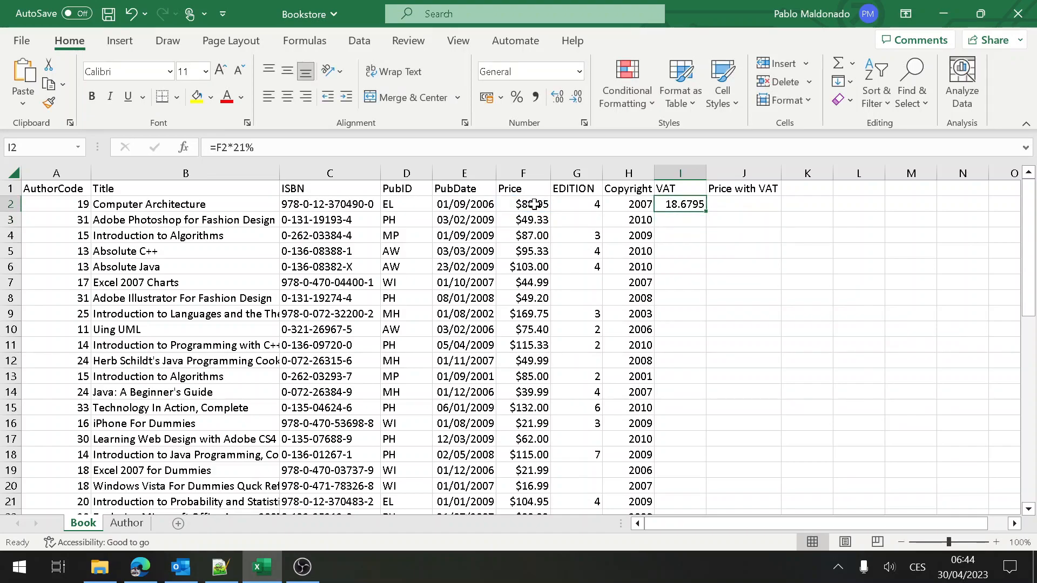
double_click(705, 211)
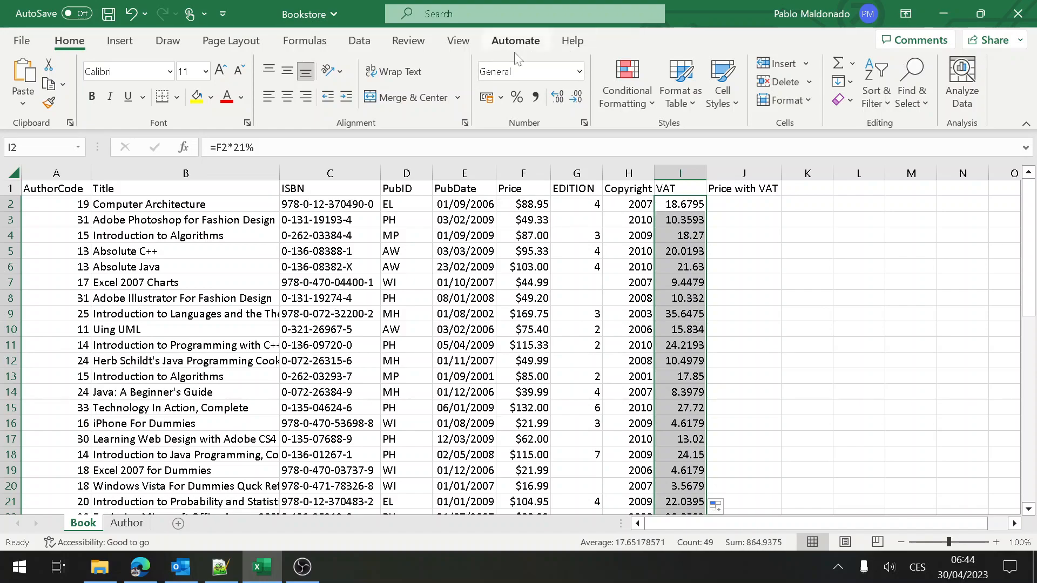
Step: Format the VAT values from I2 down as Accounting in US dollars, leaving out the header
click(527, 204)
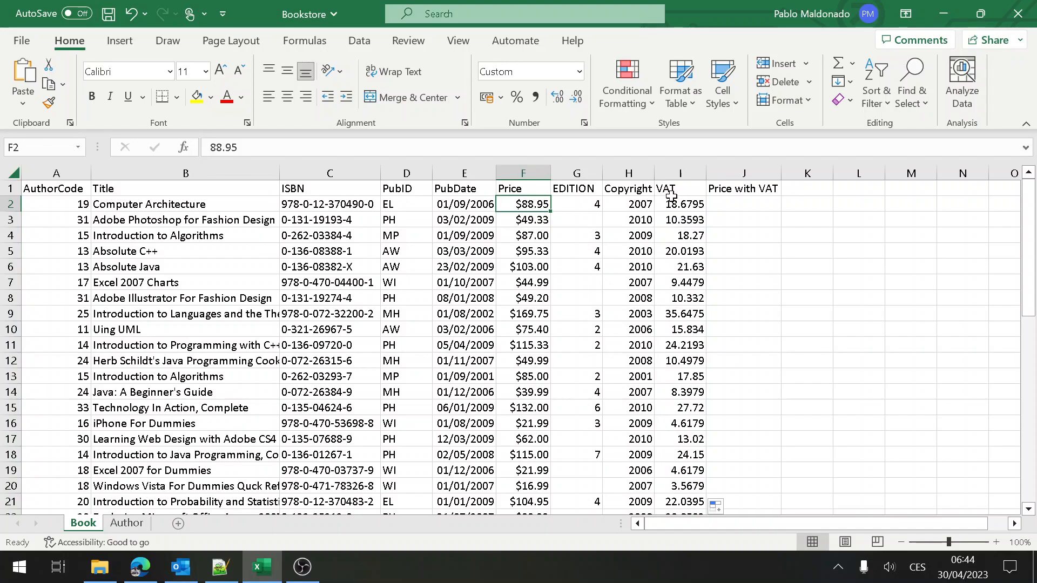
click(681, 173)
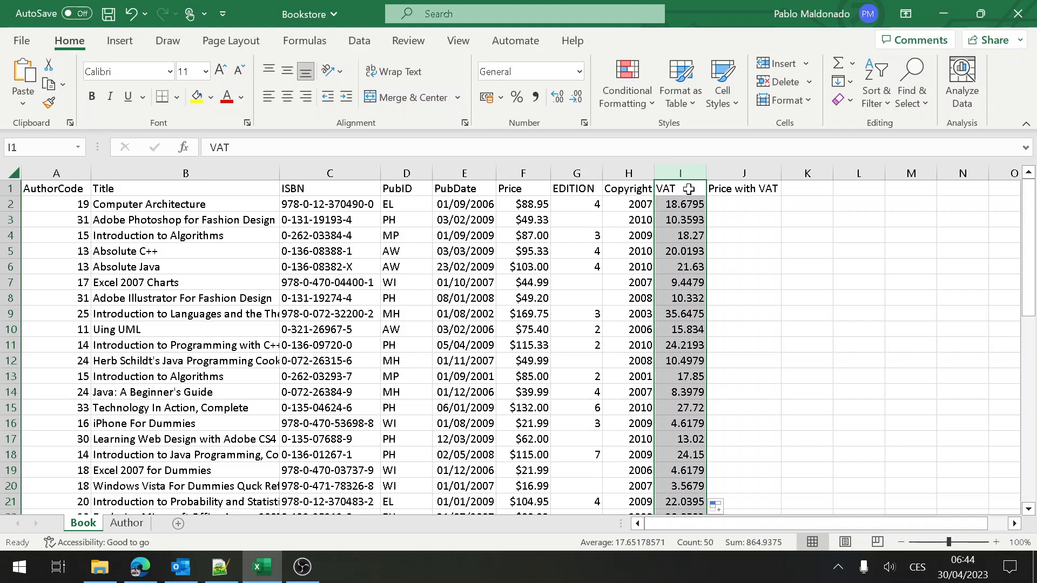
ctrl+click(688, 188)
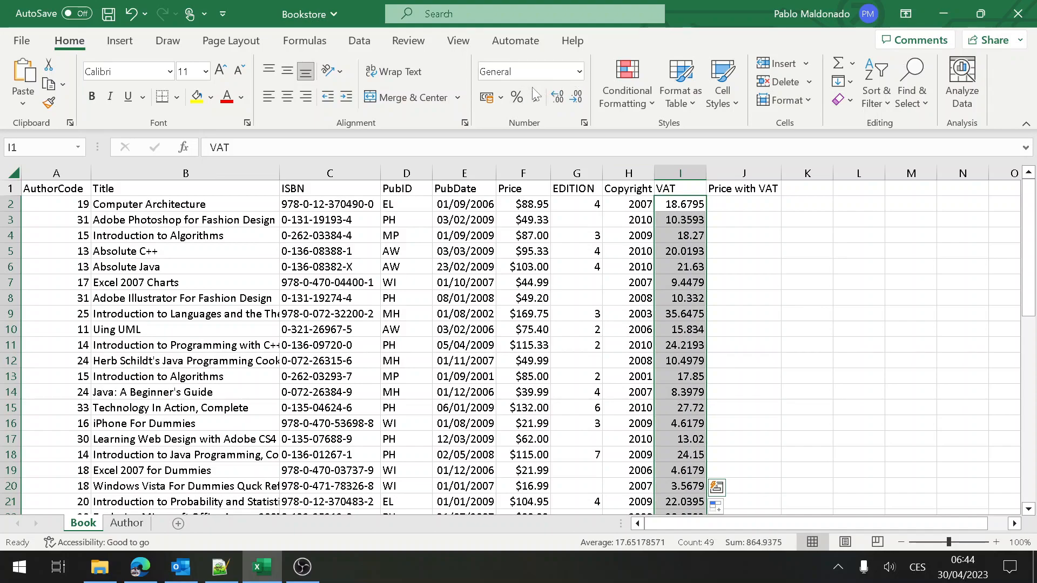
click(501, 98)
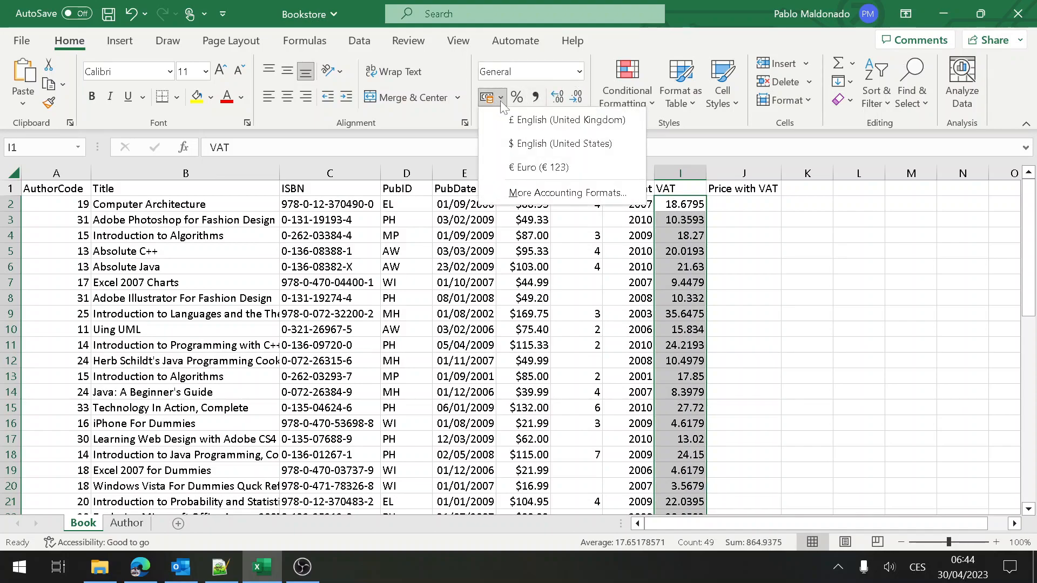
click(526, 145)
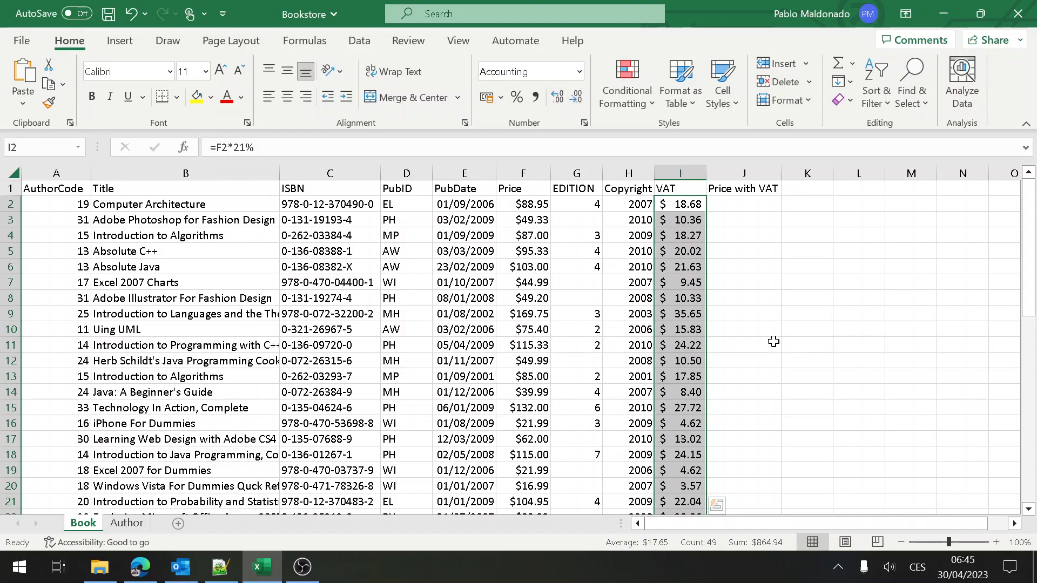
Step: Calculate the Price with VAT in J2 with the formula =F2+I2 and fill it down to all the book rows
click(747, 206)
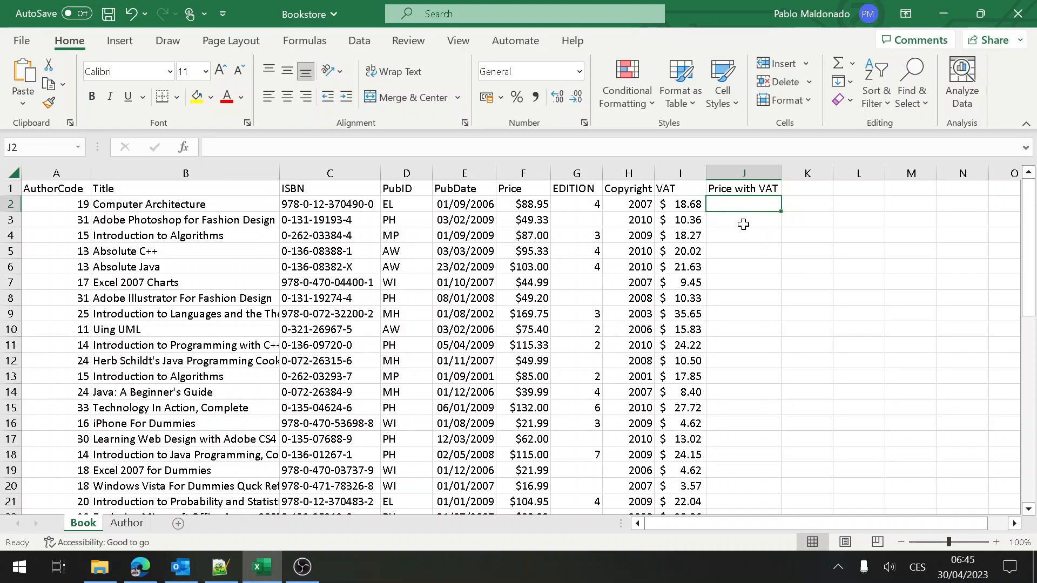
text(=)
click(538, 206)
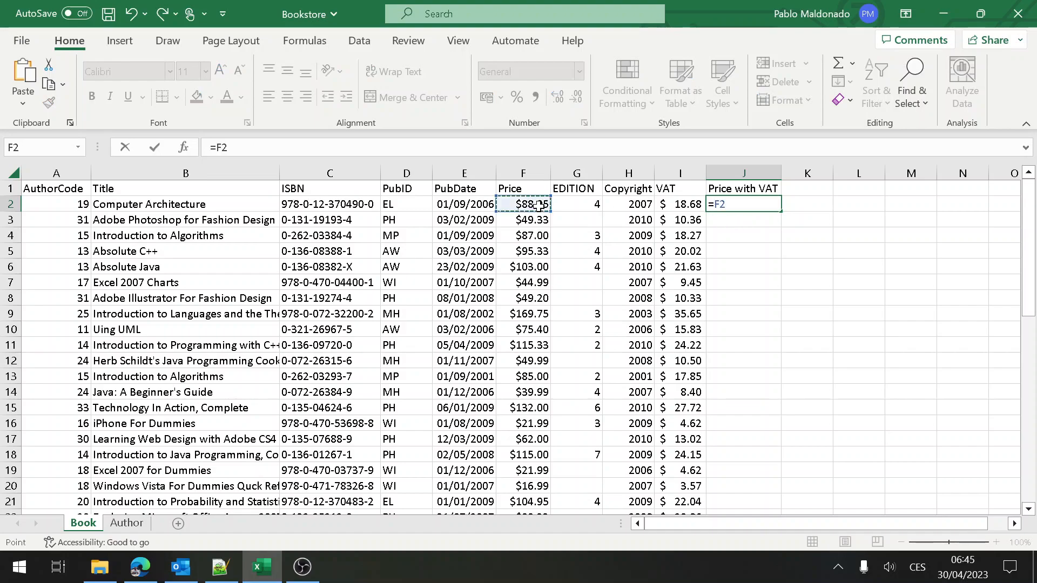
text(+)
click(686, 203)
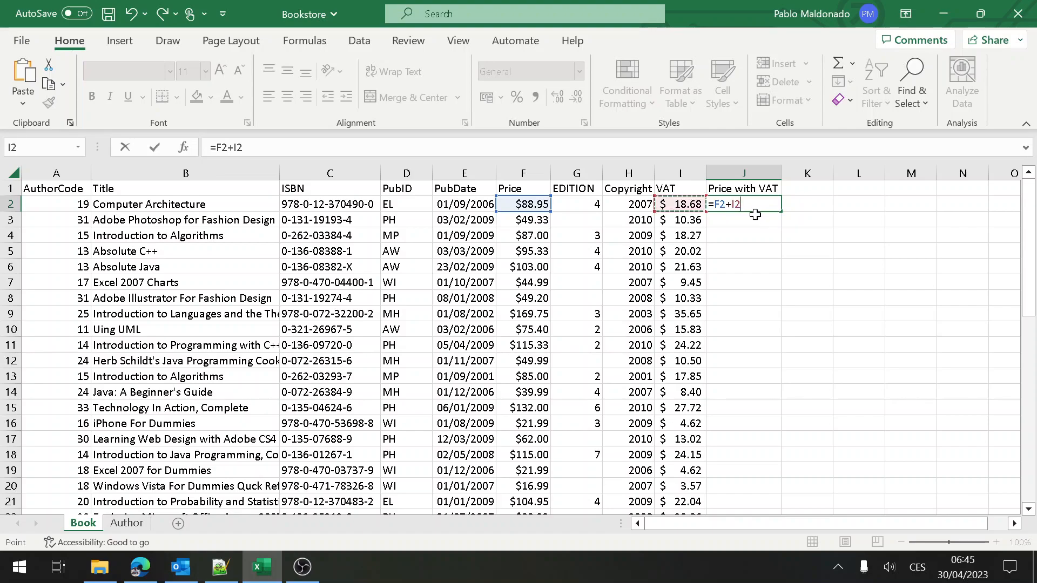
key(Return)
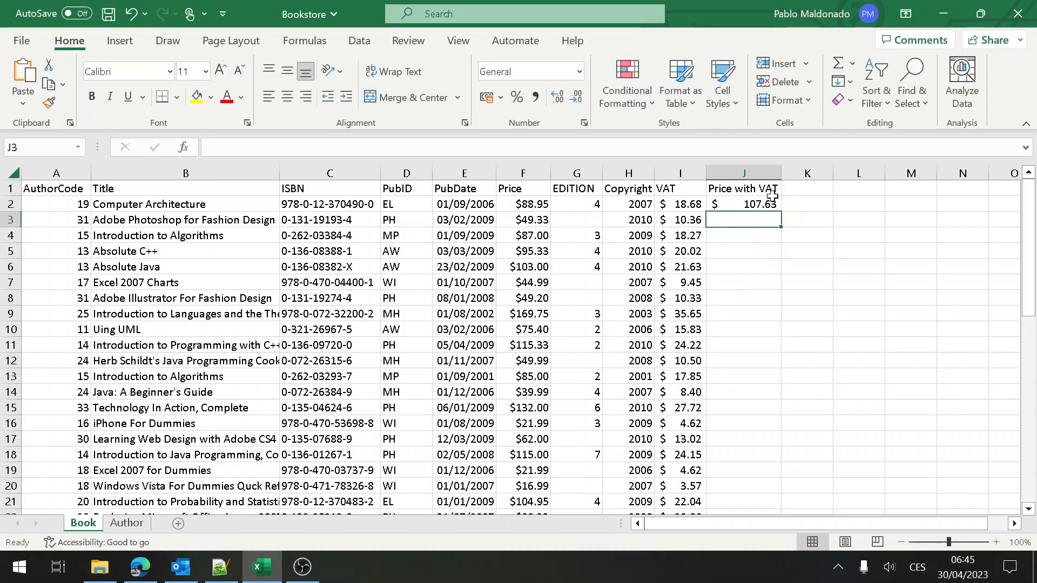
click(770, 203)
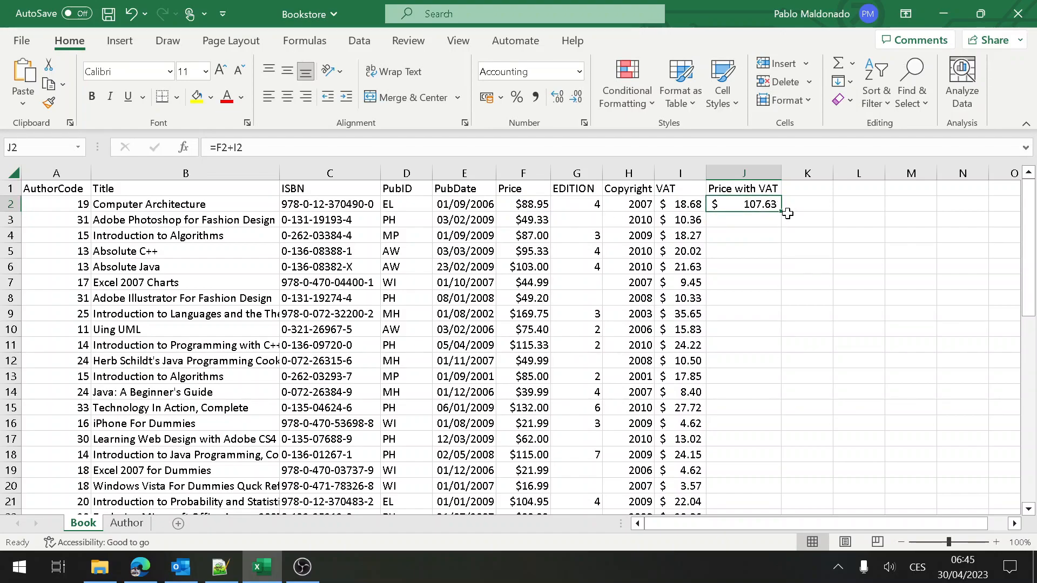
double_click(780, 211)
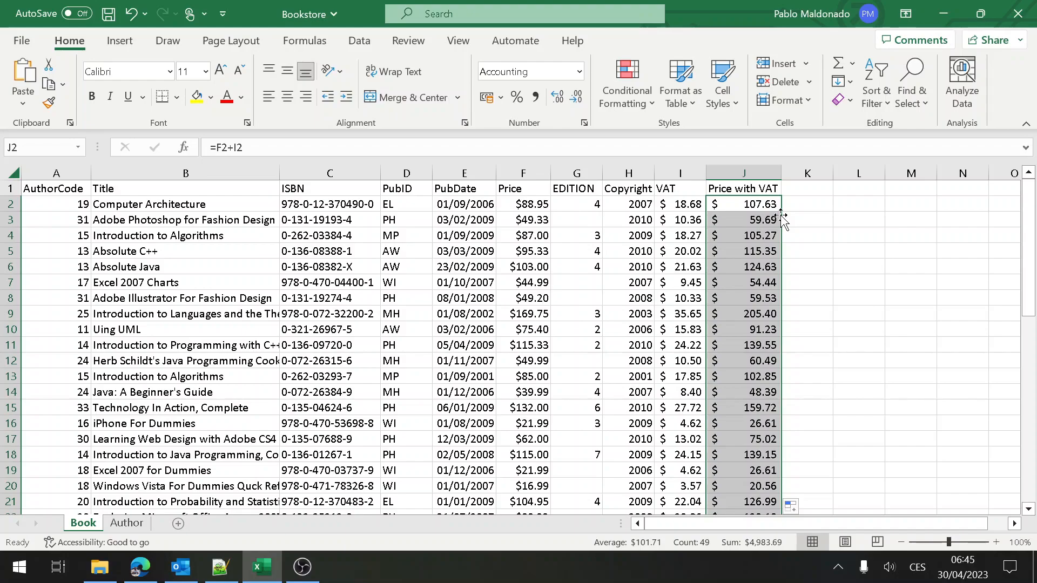
scroll(809, 296, down, 2)
scroll(809, 296, up, 2)
click(646, 206)
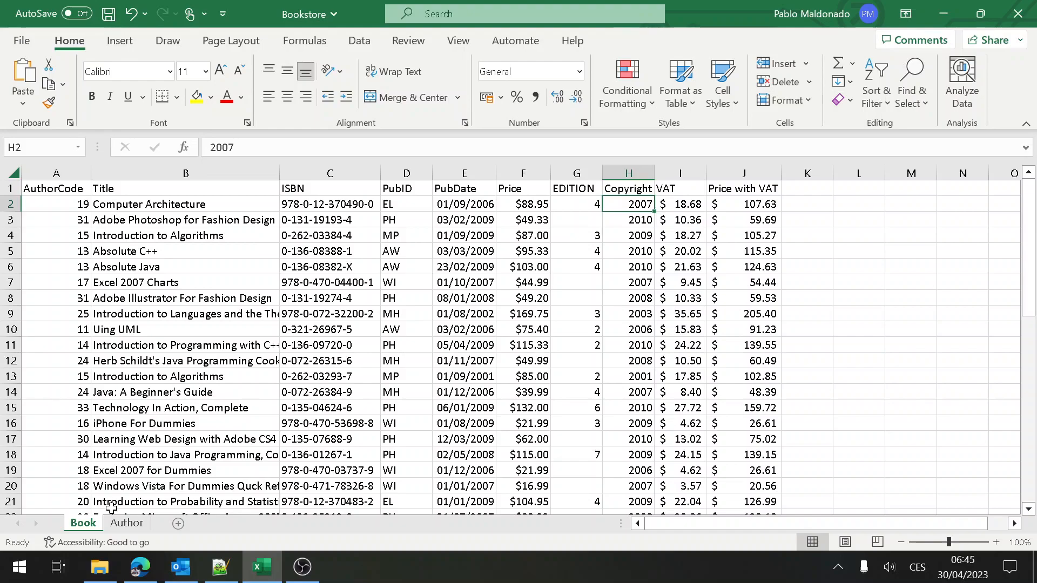
Step: On the Author sheet, add the header "FullName" in cell D1
click(124, 527)
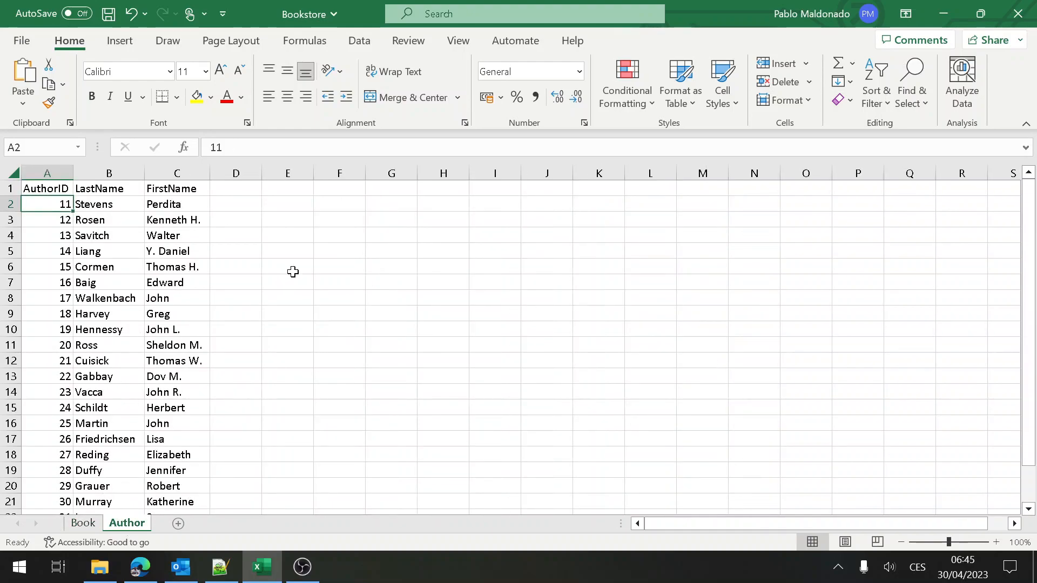
click(236, 190)
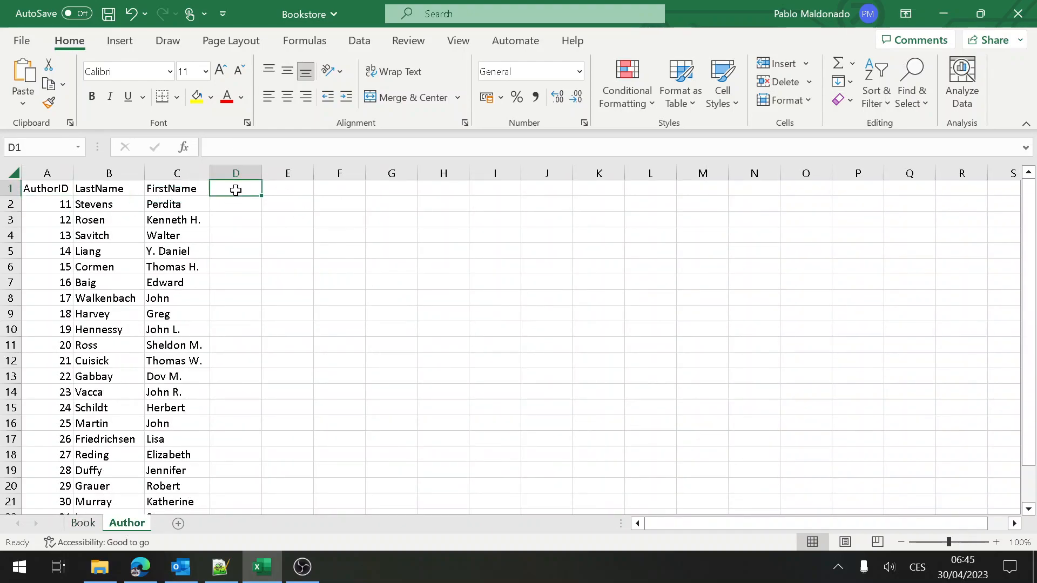
text(Fu)
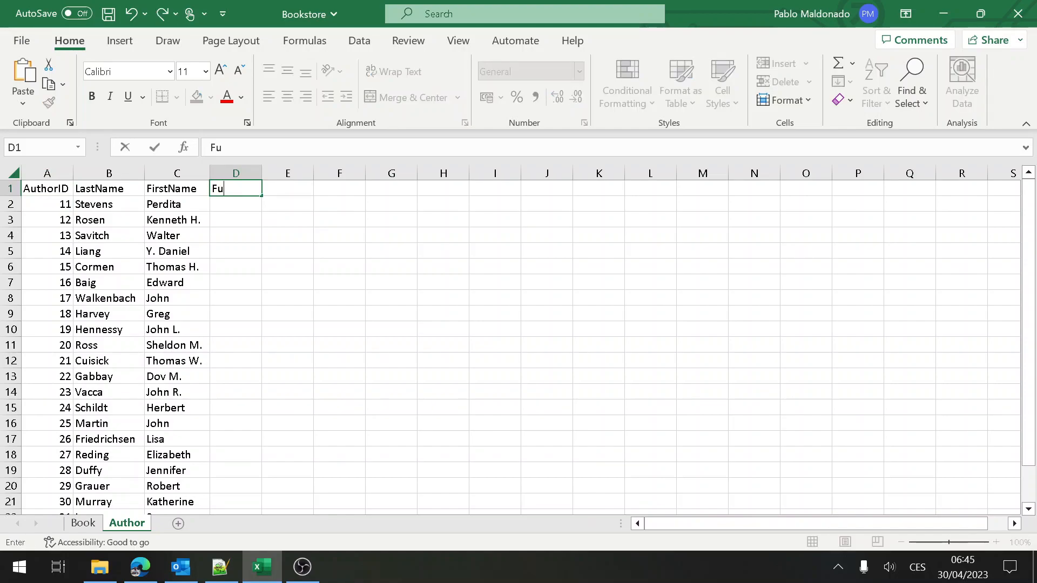
text(llName)
key(Return)
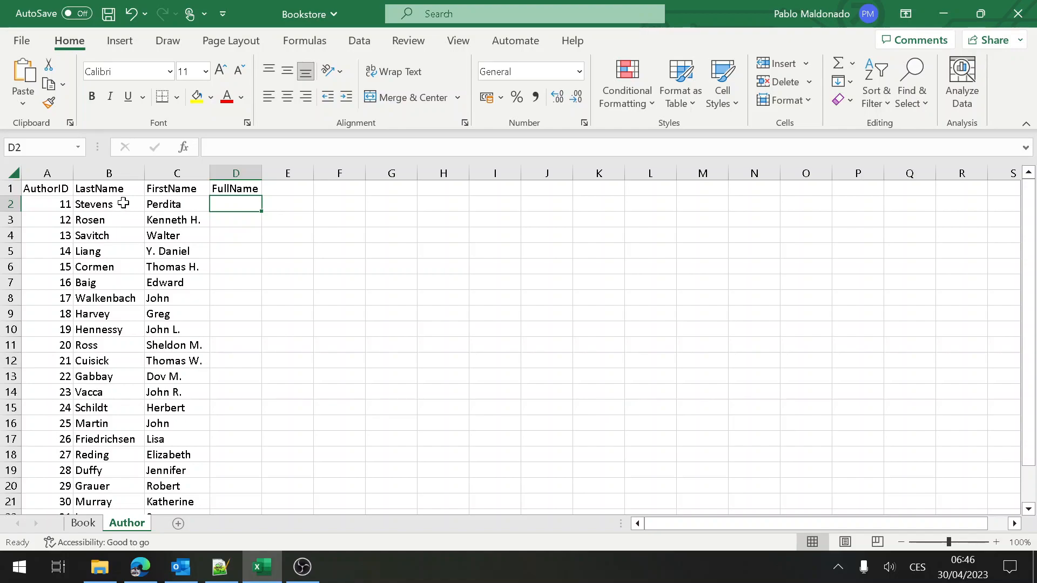
Step: Enter the first author's full name in D2 as last name, comma, first name
text(Ste)
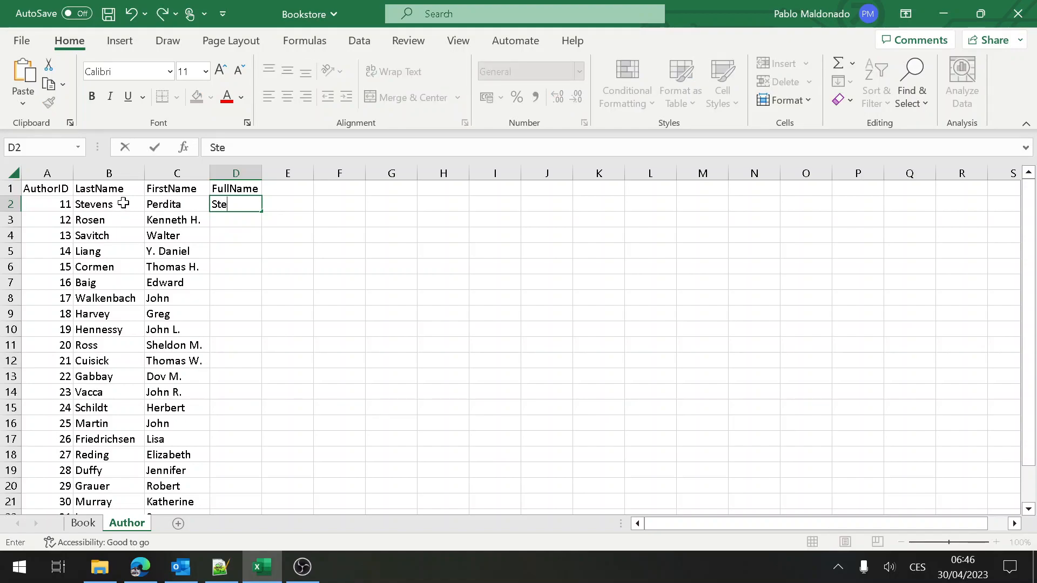
text(vens, Perdi)
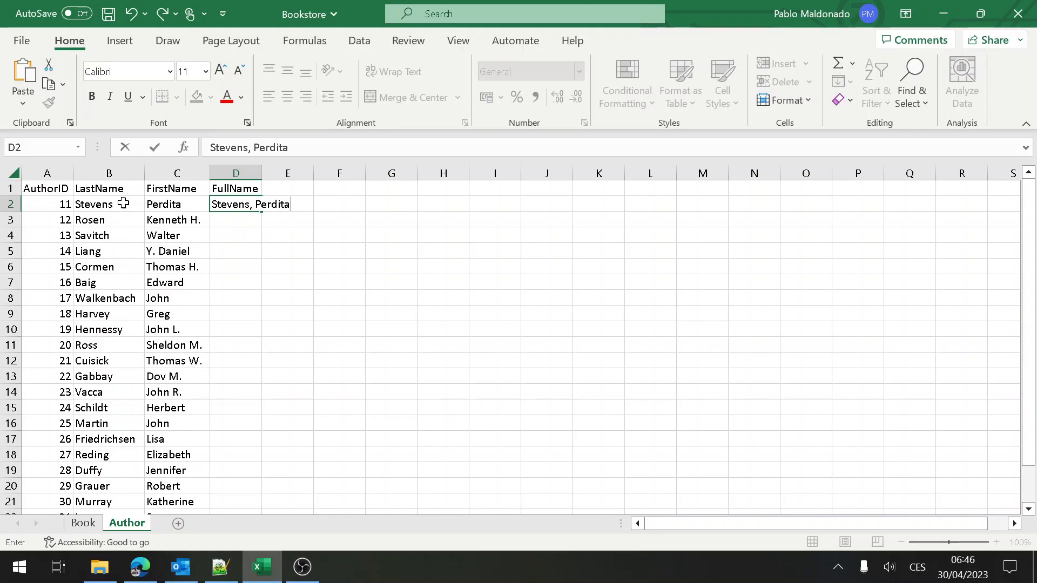
text(ta)
key(Return)
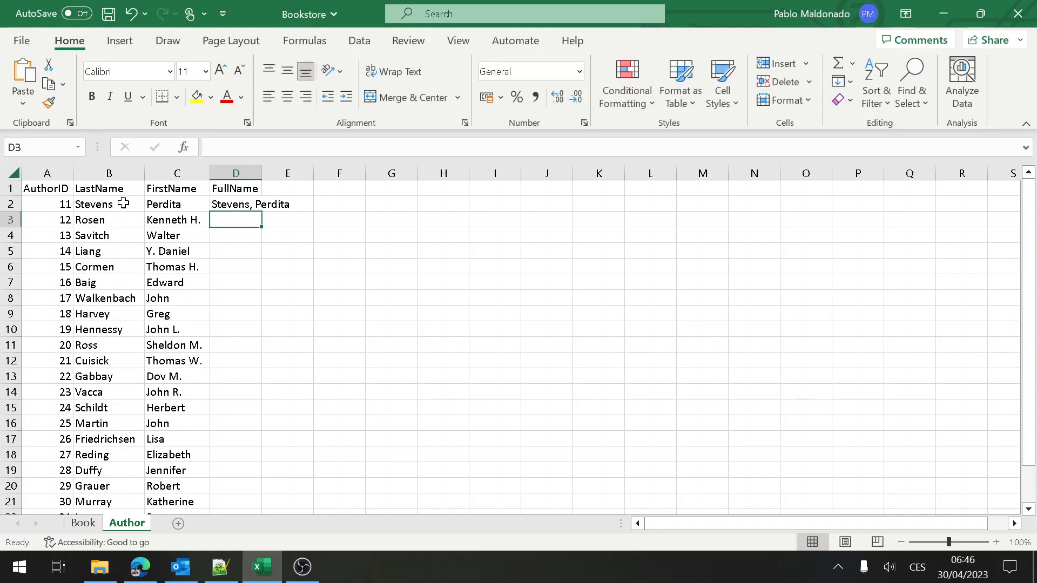
Step: Try to fill the full name in D2 down the column, and undo the fill
key(Up)
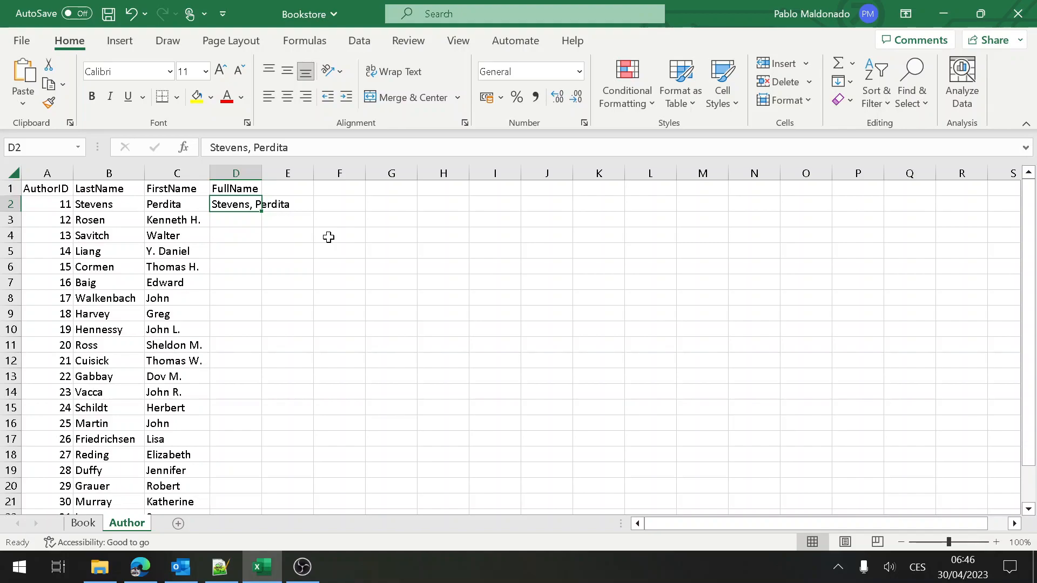
double_click(264, 211)
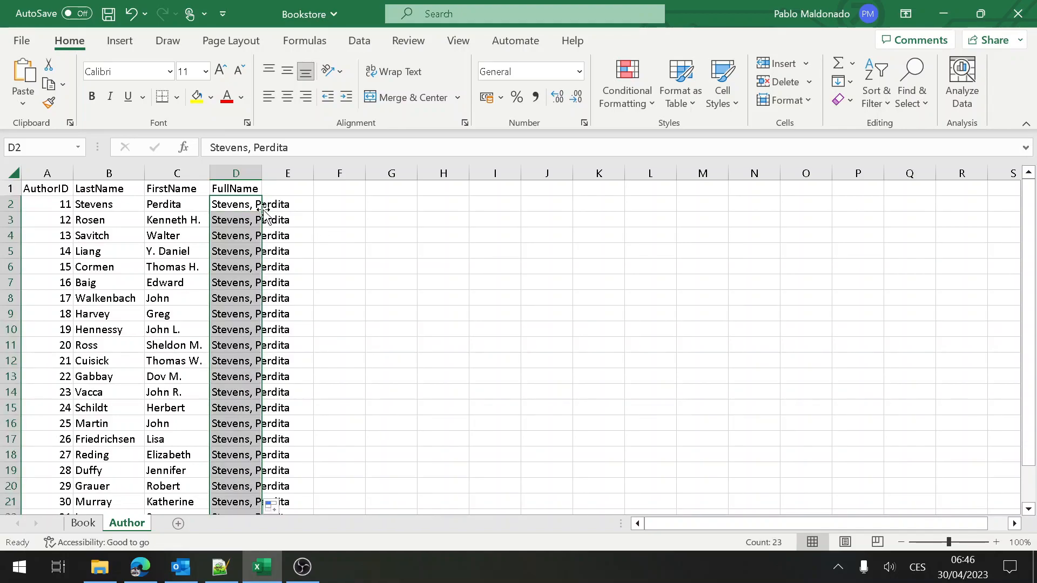
key(ctrl+z)
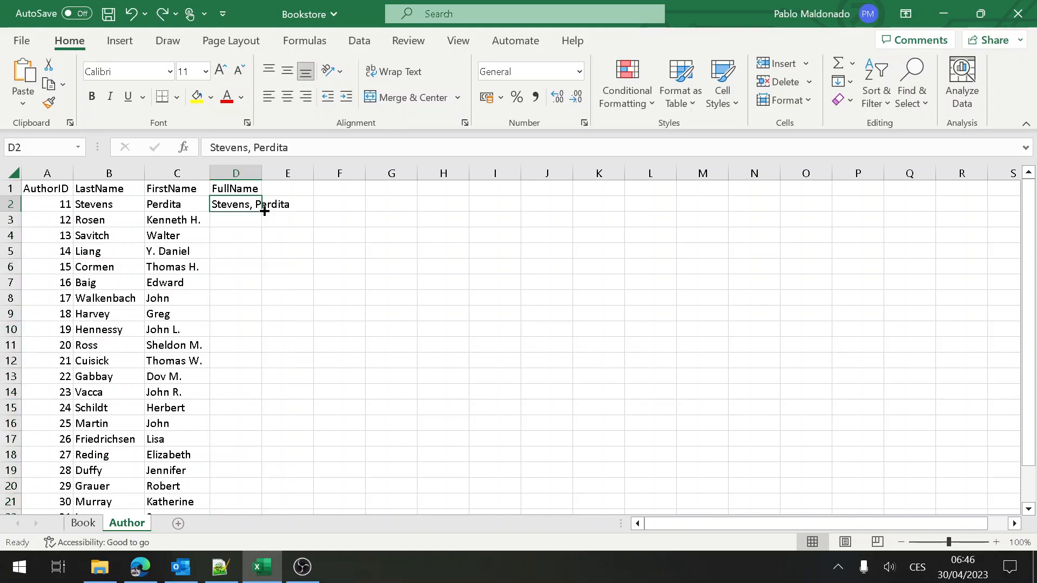
Step: Enter the second author's full name in D3 as last name, comma, first name
key(Down)
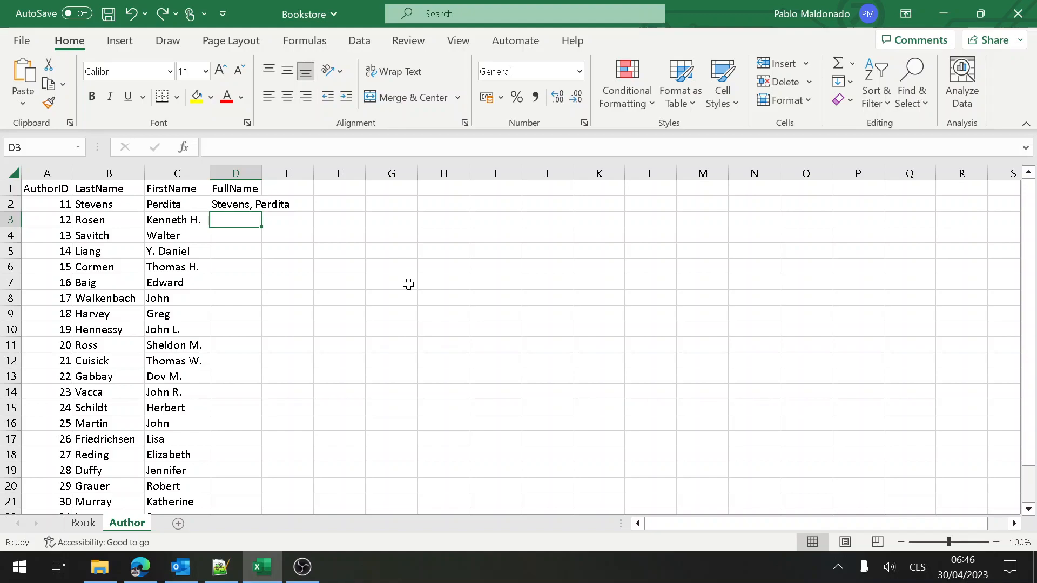
text(Rosen, Kea)
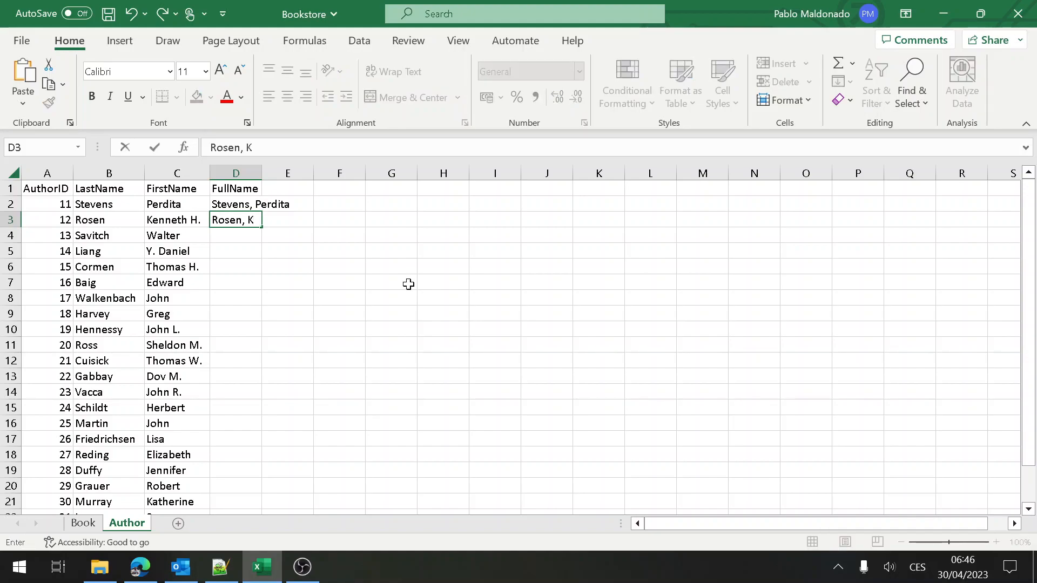
key(BackSpace)
text(nneth H.)
key(Return)
Step: Try to fill the FullName column down from the two names in D2:D3, and undo the fill
key(Up)
key(Up)
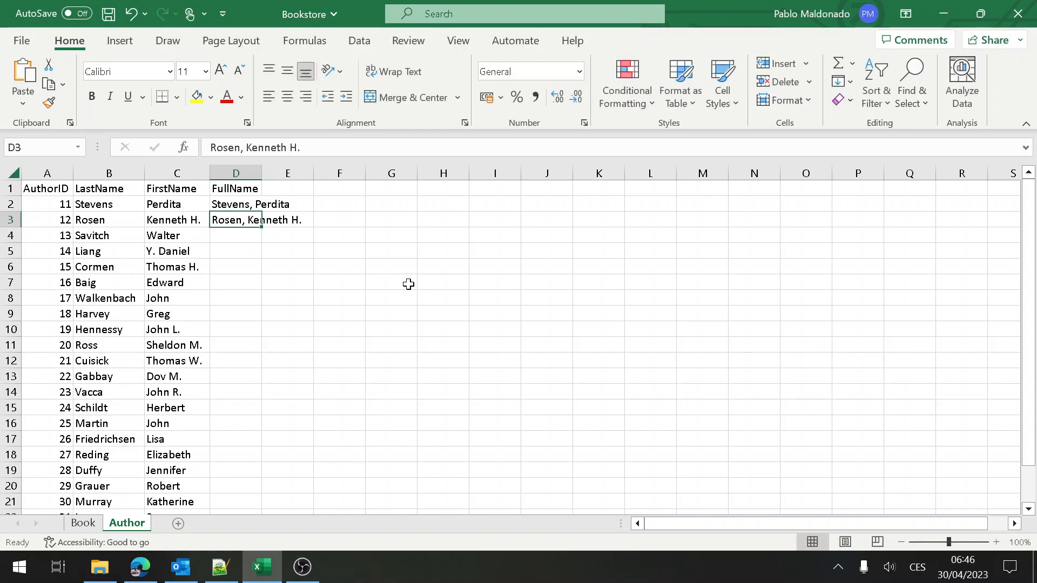
key(shift+Down)
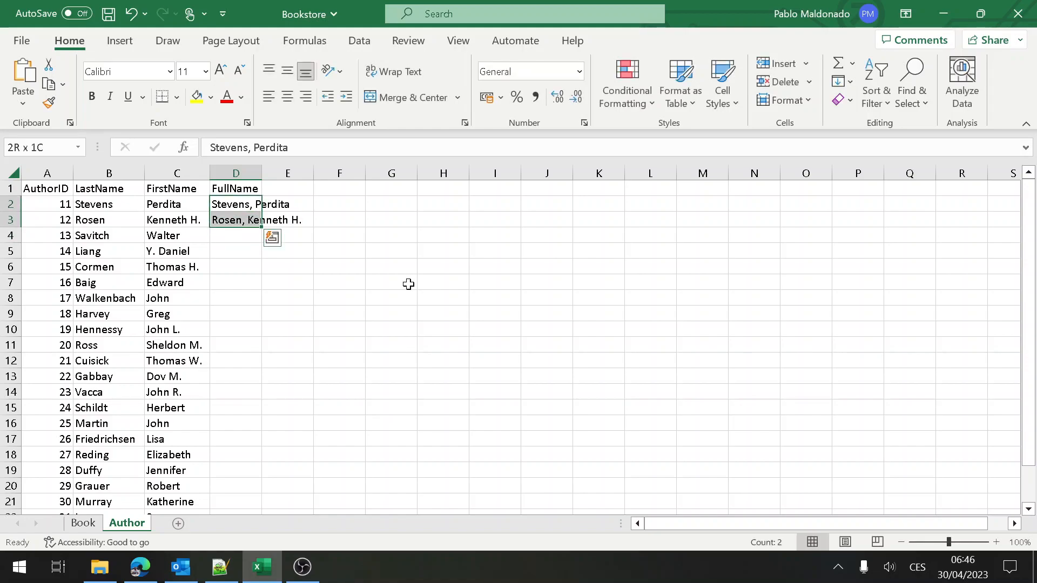
click(274, 241)
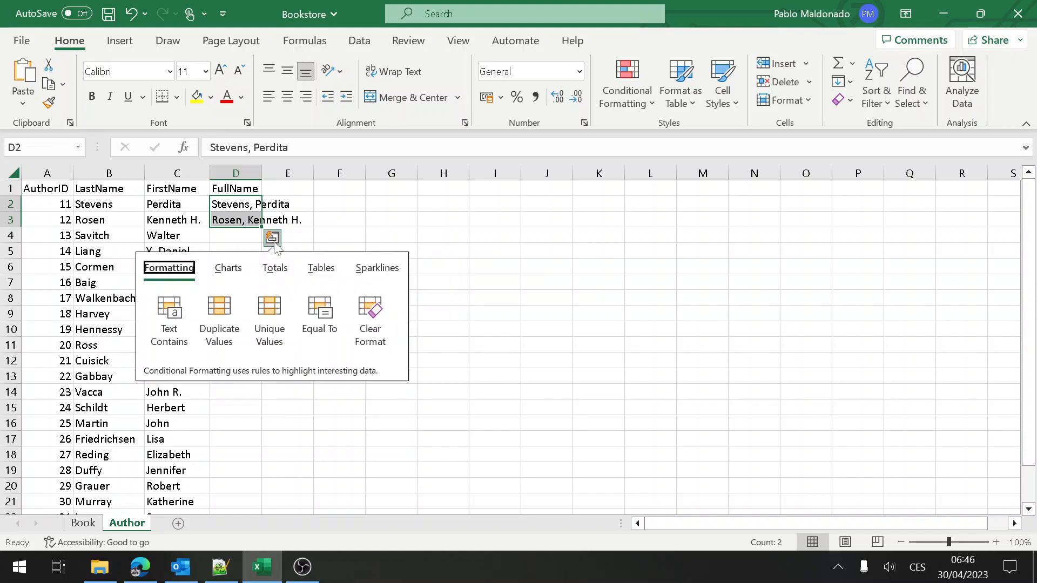
click(273, 240)
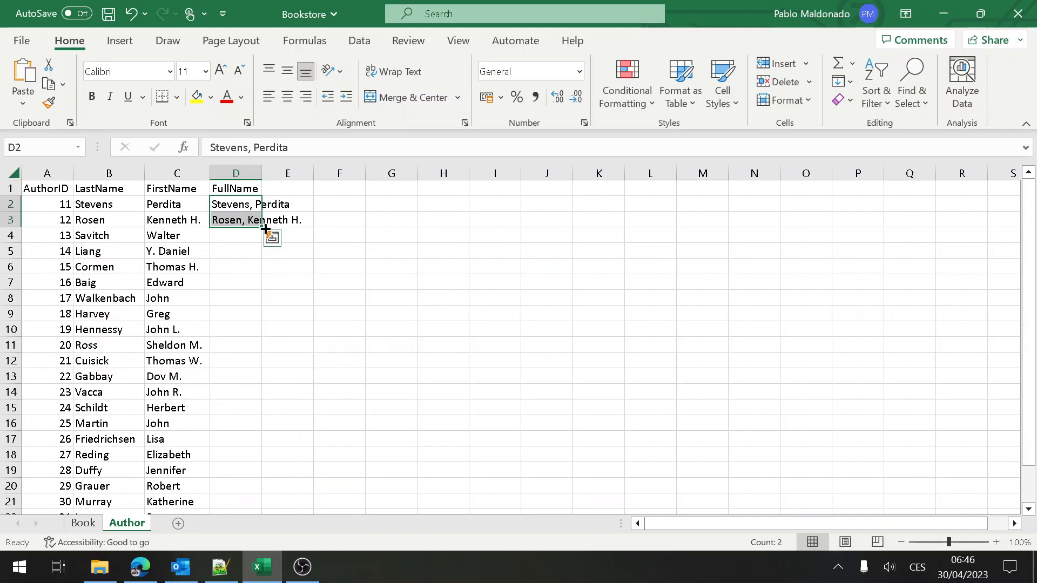
double_click(262, 227)
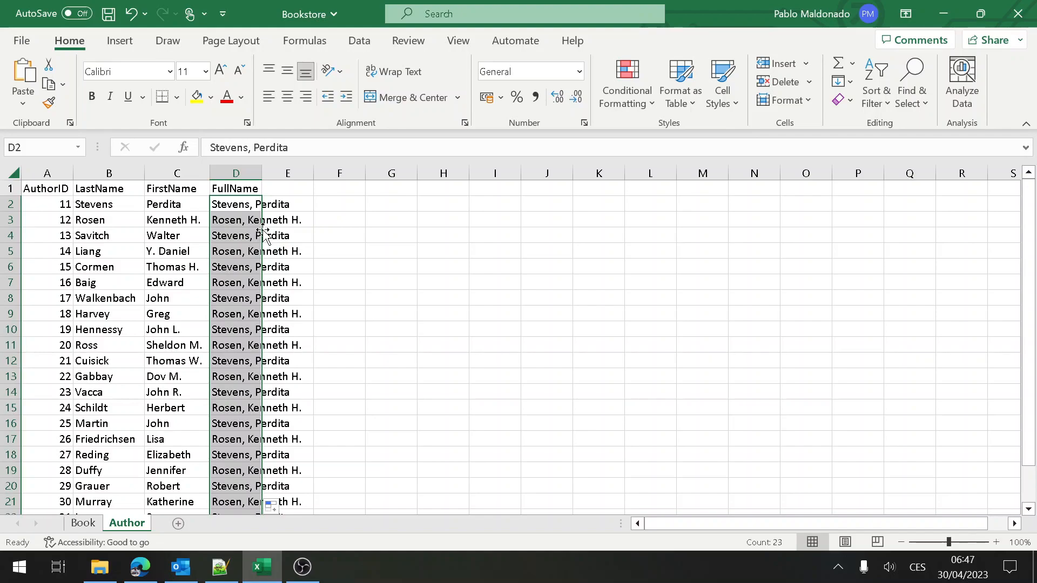
key(ctrl+z)
Step: Enter the third author's full name in D4 as last name, comma, first name
key(Down)
key(Down)
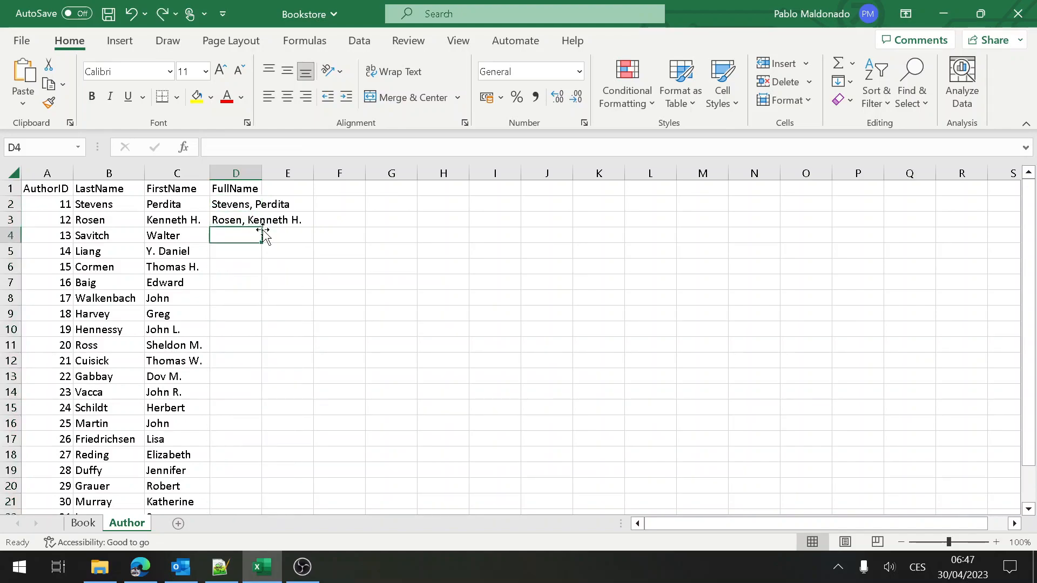
text(Savi)
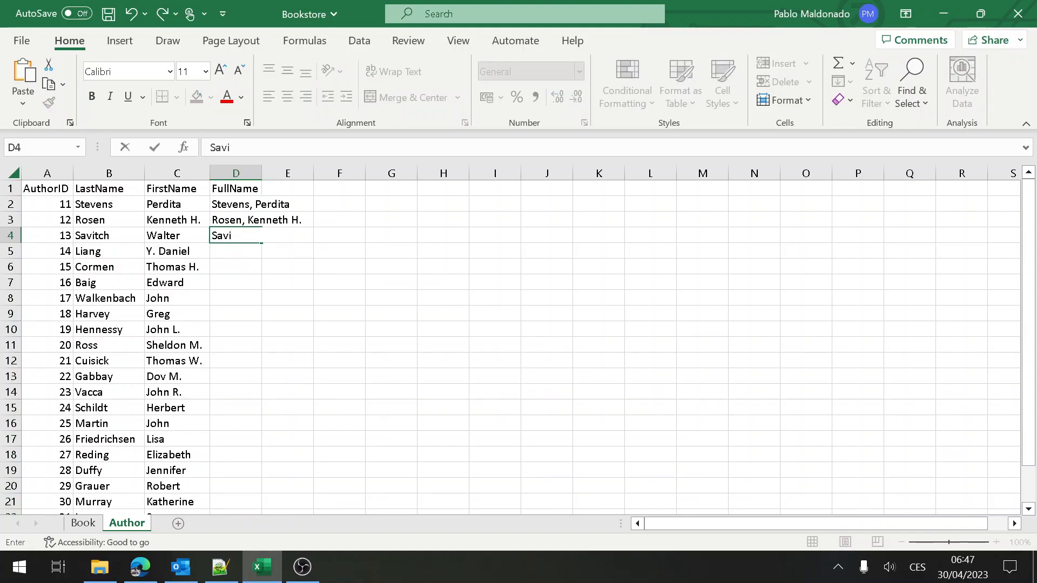
text(tch, Walter)
key(Return)
Step: Examine the Quick Analysis options for the full names in D2:D4, and return to cell D4
key(Up)
key(Up)
key(Up)
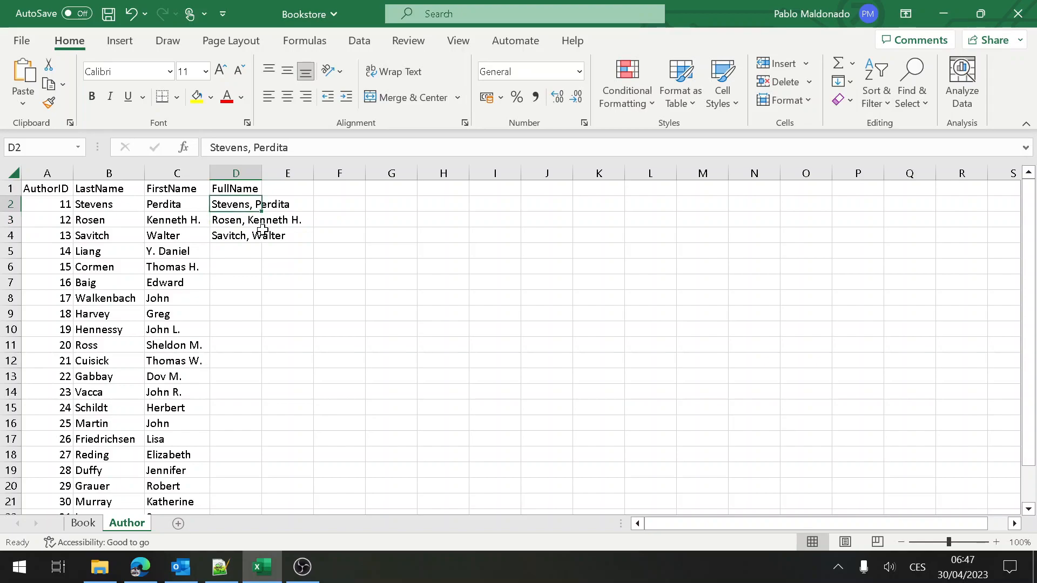
key(shift+Down)
key(shift+Down)
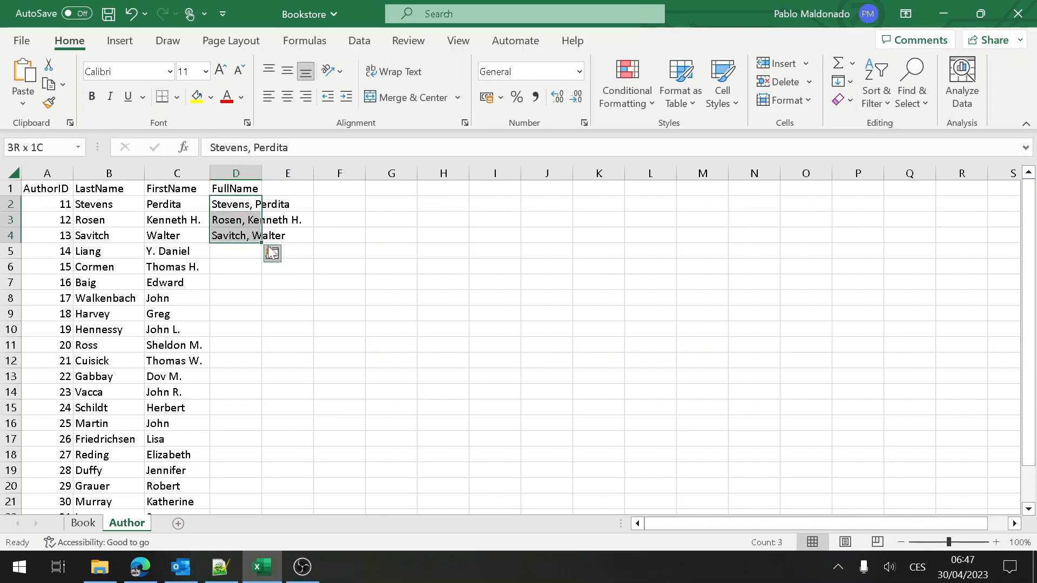
click(272, 253)
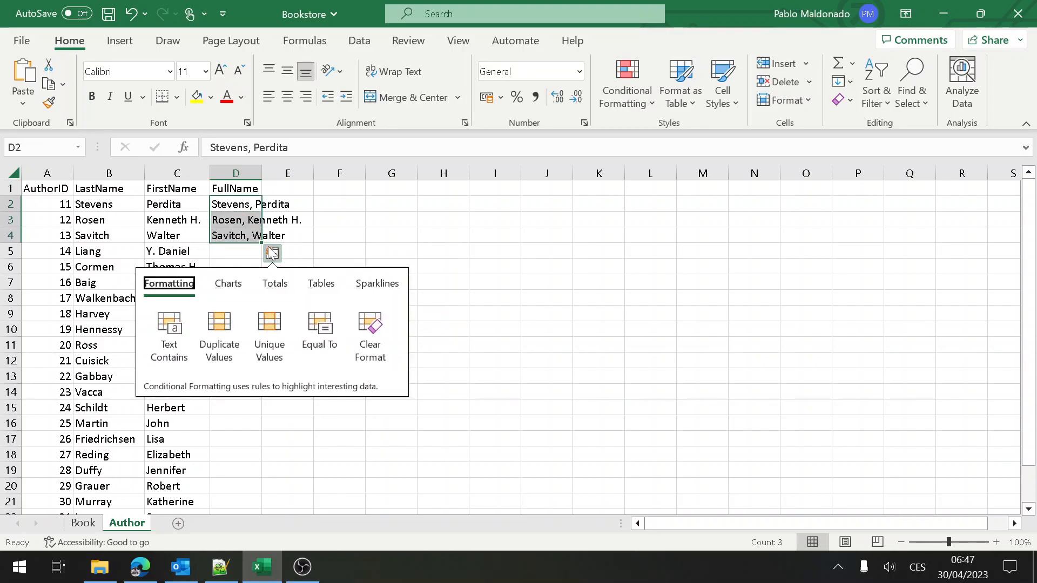
click(380, 232)
key(Left)
key(Left)
key(Left)
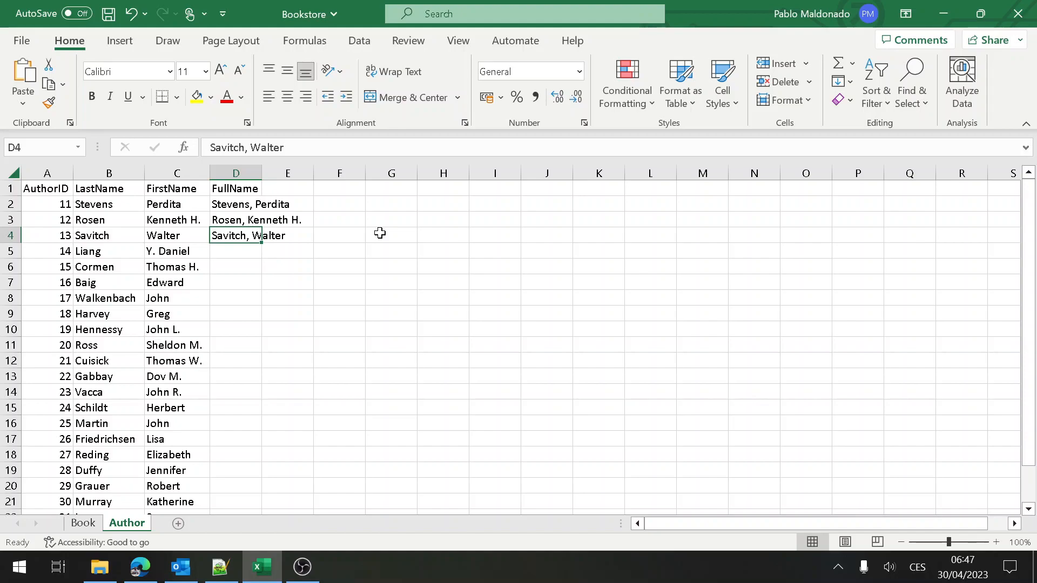
Step: Clear the manually entered full names from D2:D4 on the Author sheet
key(Up)
key(Up)
key(shift+Down)
key(shift+Down)
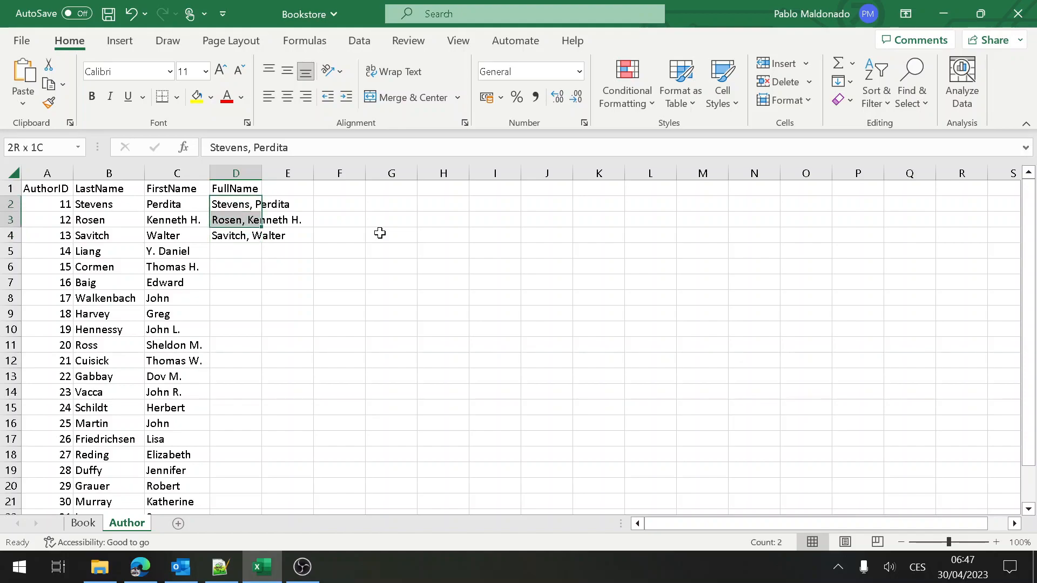
key(Delete)
key(Up)
key(Down)
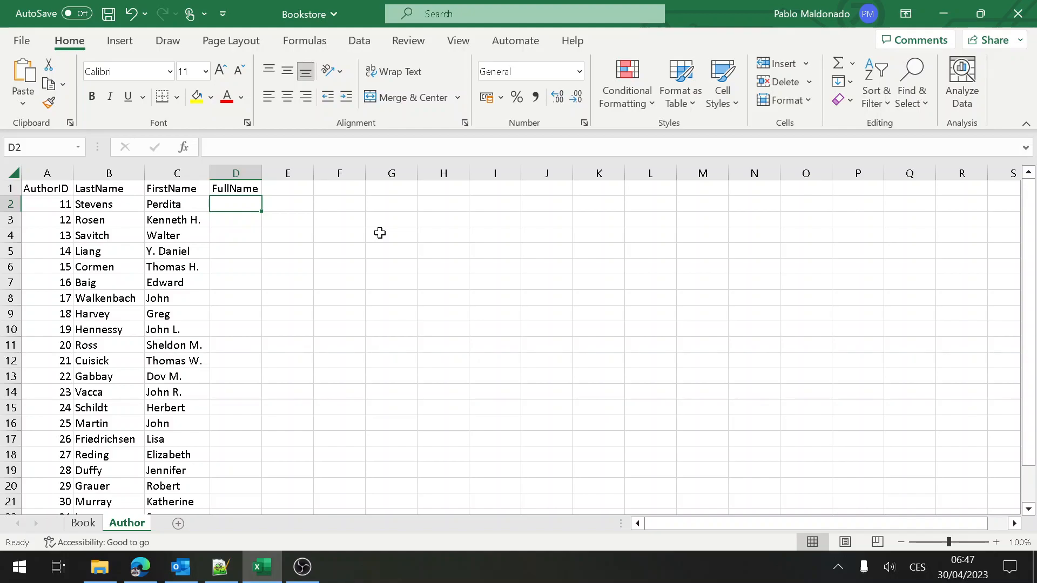
Step: Enter the formula =CONCAT(B2,",",C2) in D2 to join the last name and first name
text(=con)
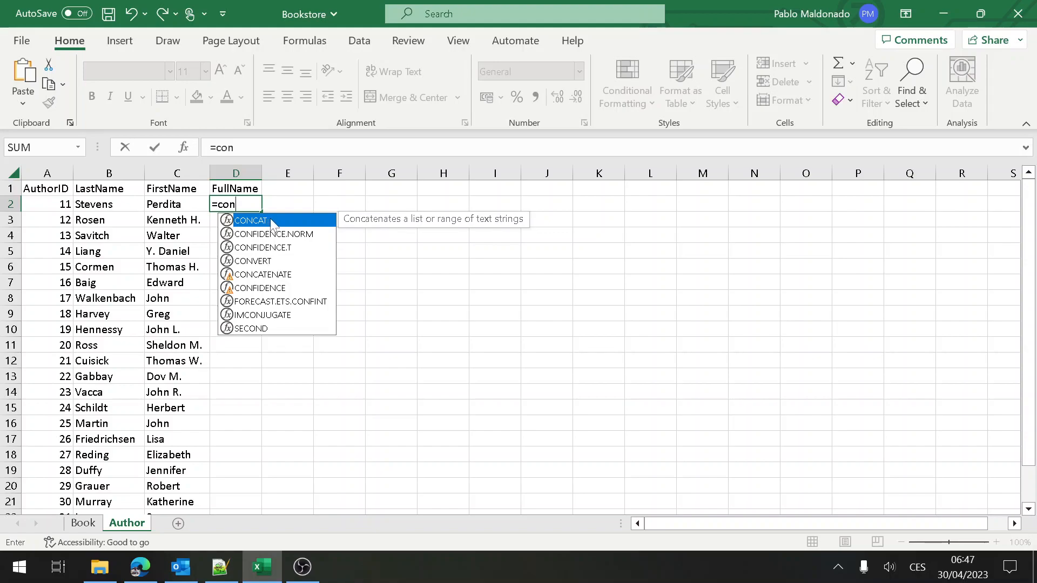
text(cat)
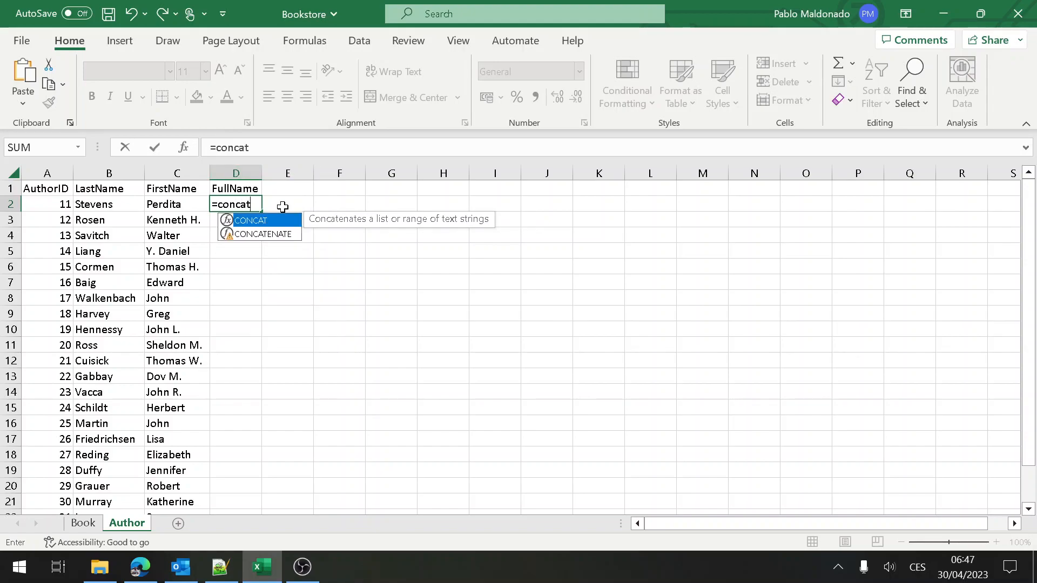
text(()
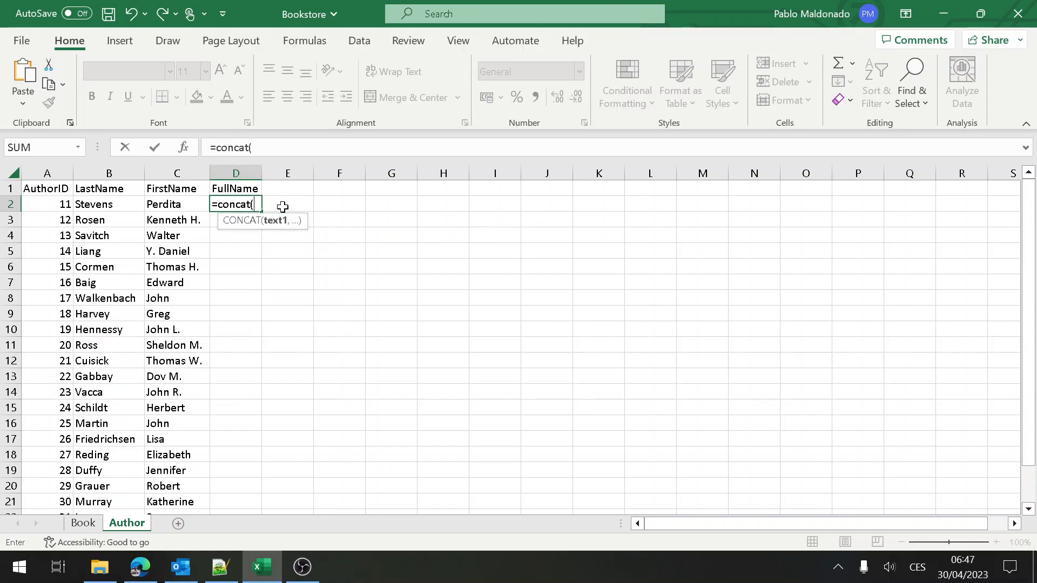
click(116, 207)
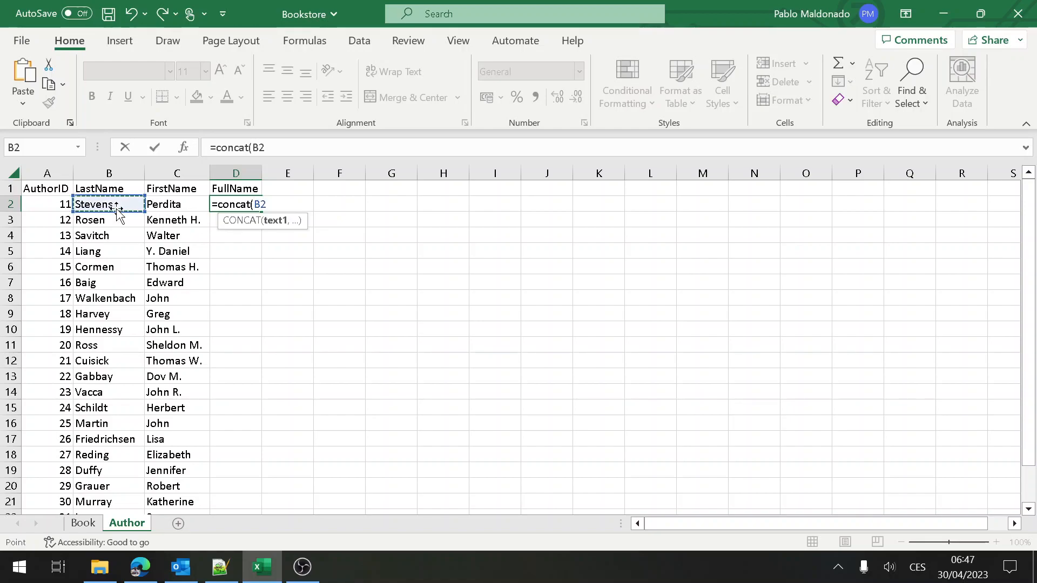
text(,')
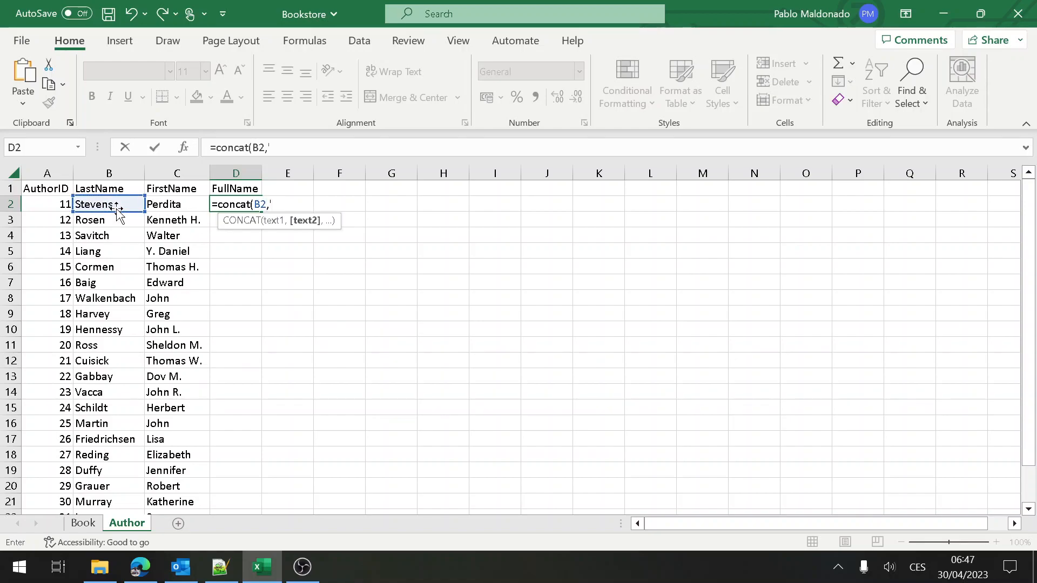
text(,)
key(BackSpace)
key(BackSpace)
text(,",)
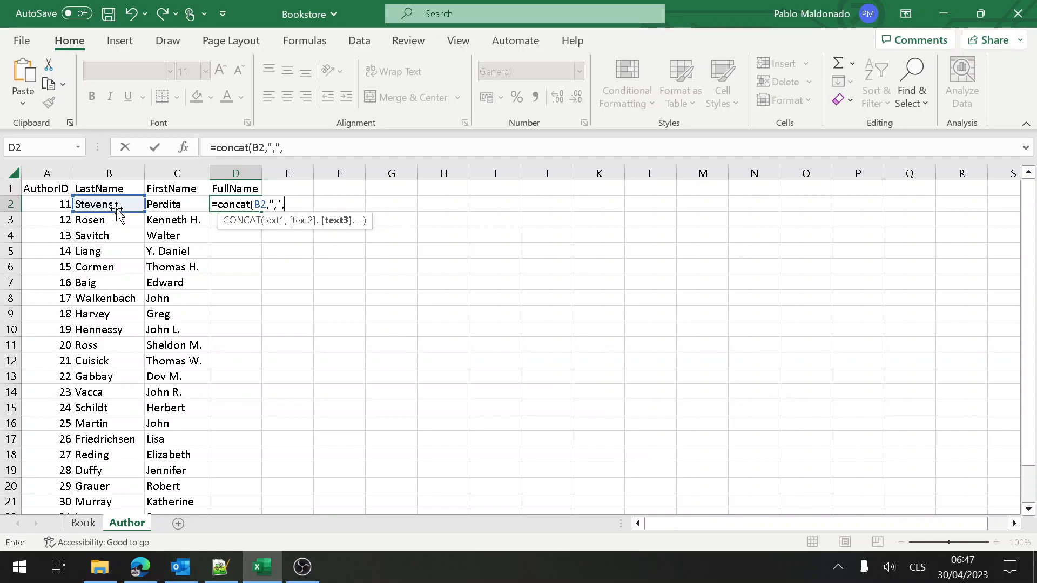
click(179, 204)
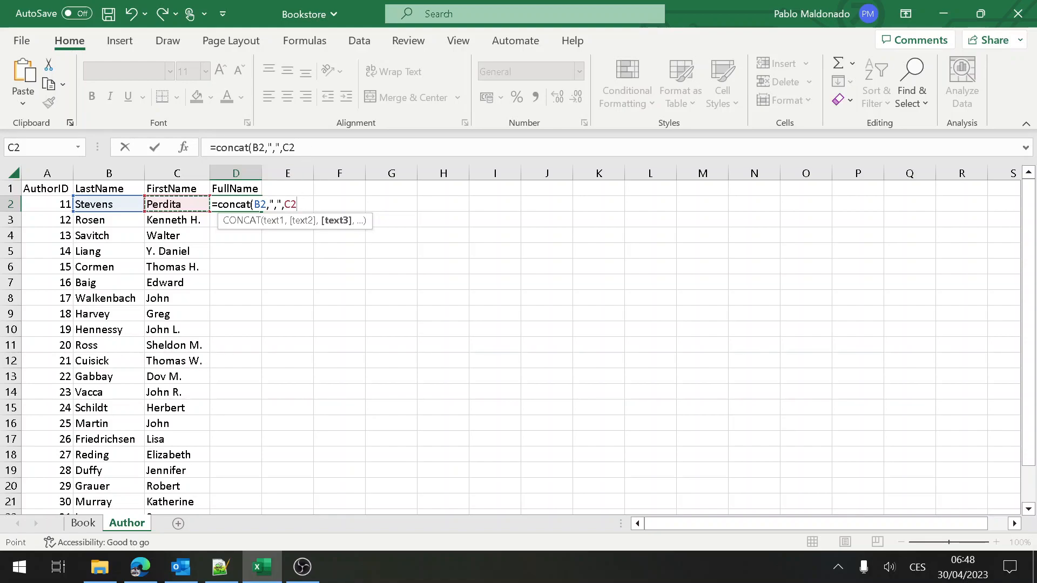
key(F2)
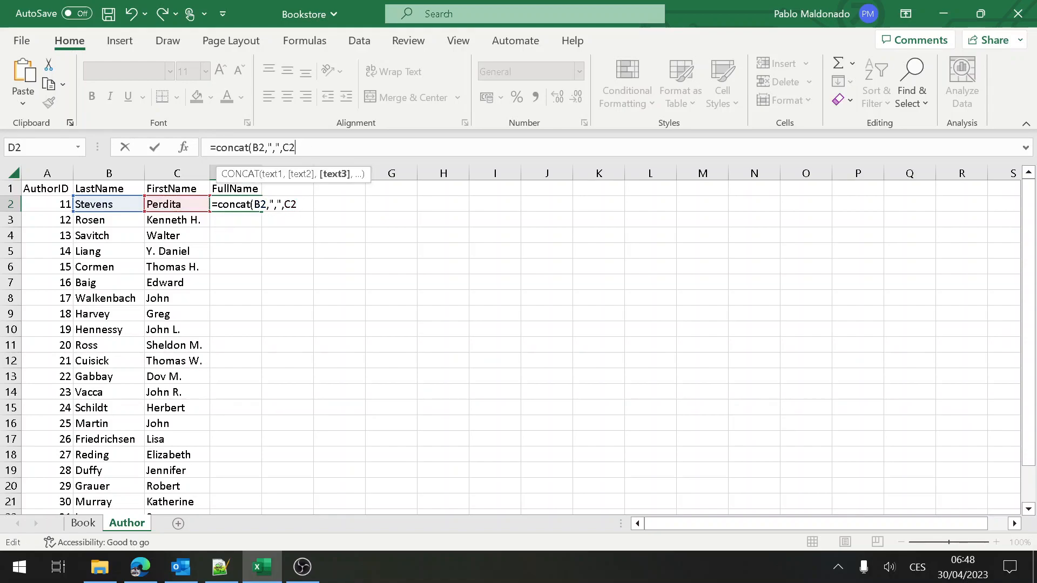
text())
key(Return)
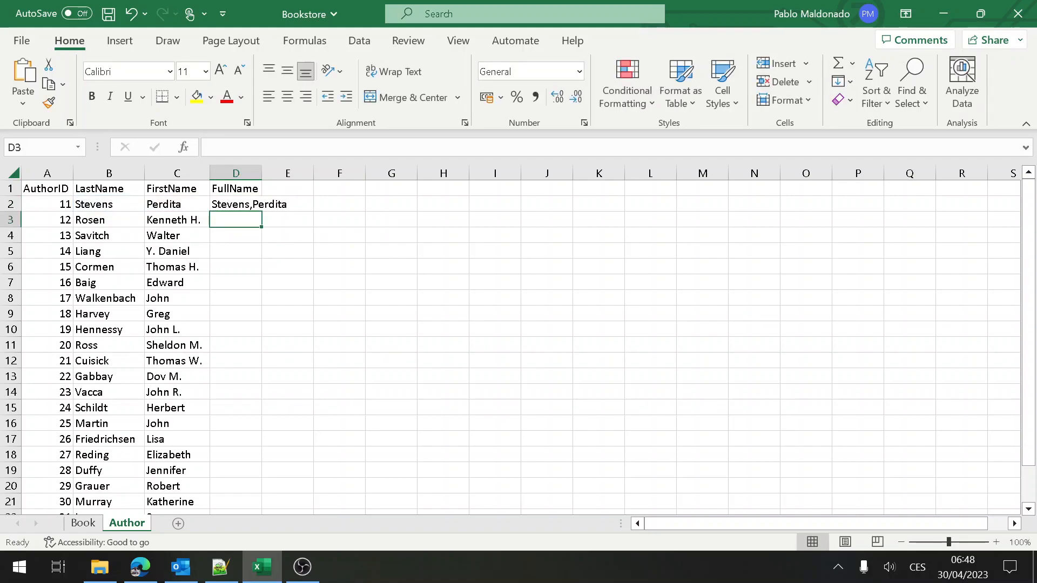
Step: Add a space after the comma in the D2 formula, making it =CONCAT(B2,", ",C2)
click(236, 204)
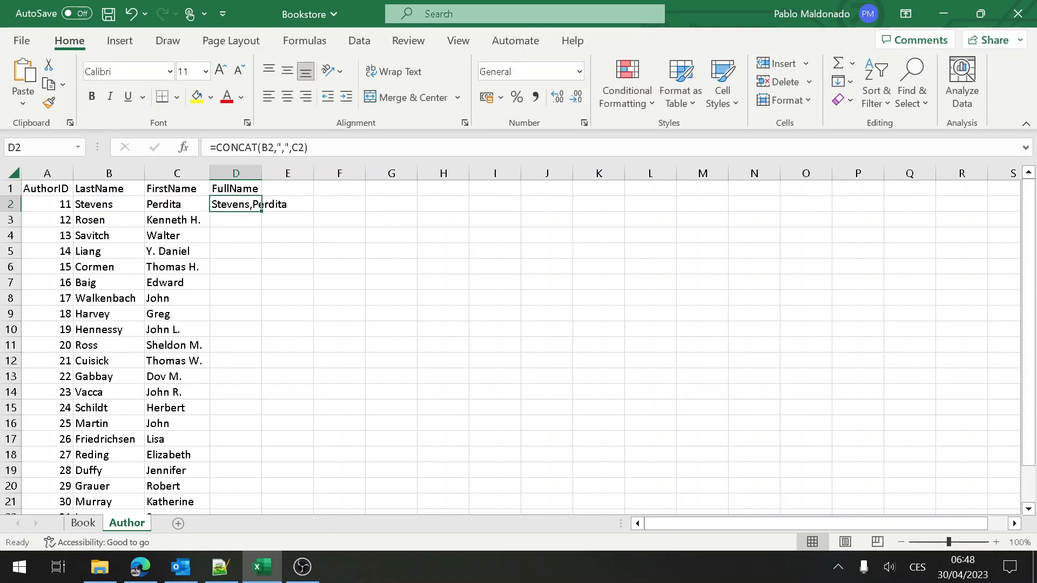
double_click(258, 204)
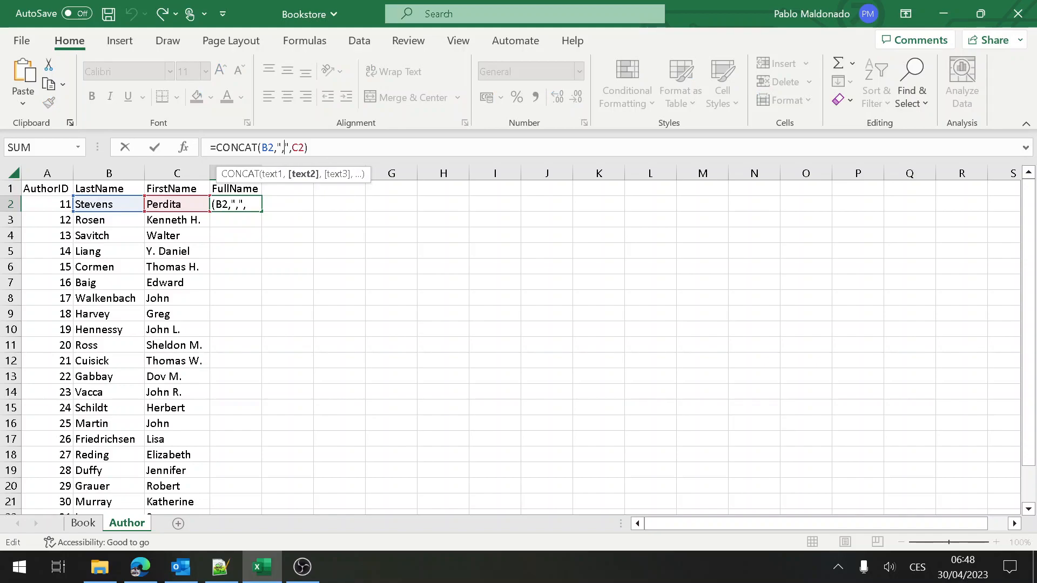
key(Return)
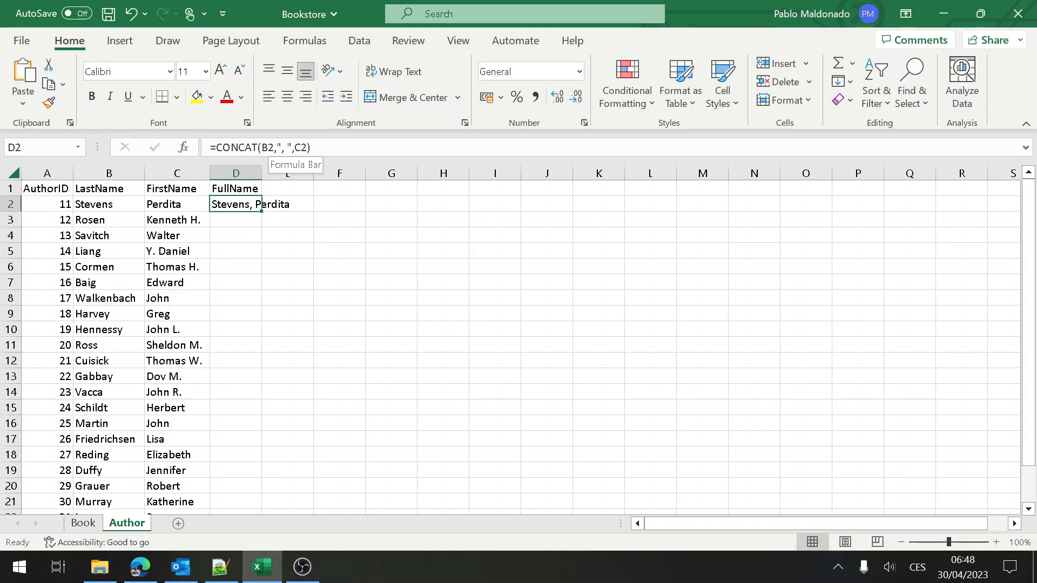
Step: Fill the CONCAT formula from D2 down the FullName column and autofit the width of column D
double_click(261, 211)
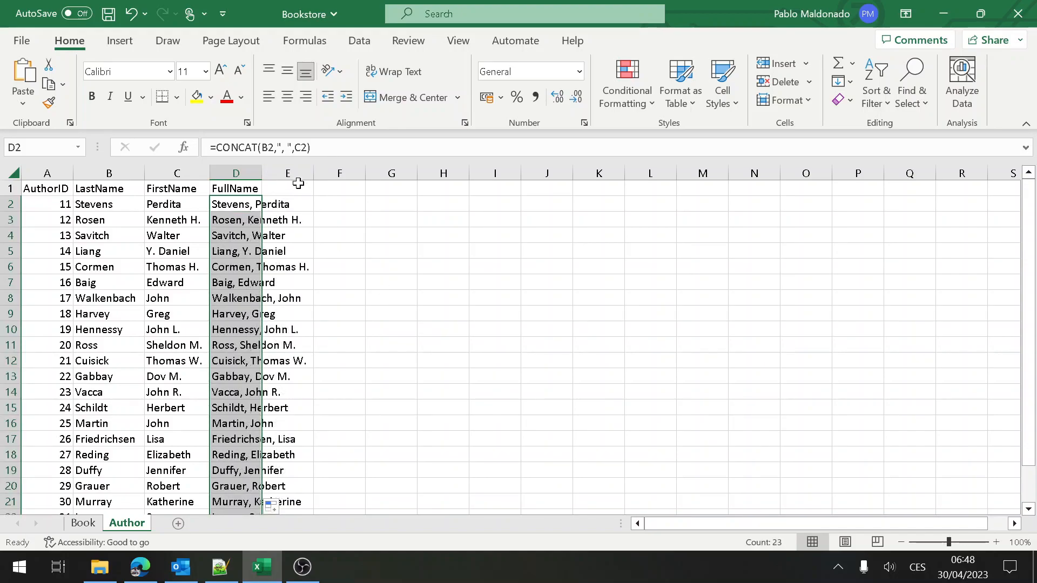
drag(259, 177, 259, 178)
double_click(259, 177)
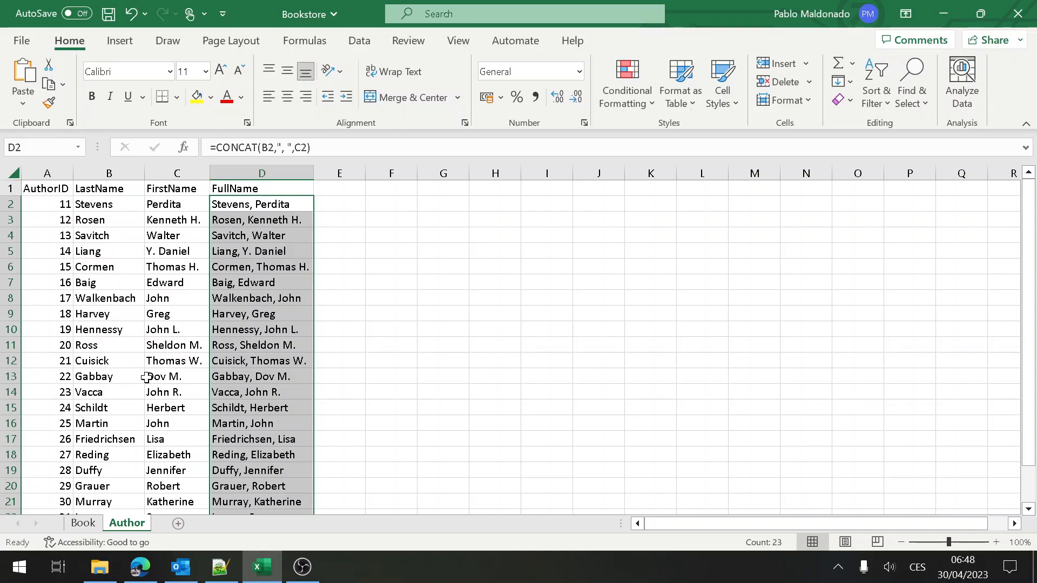
Step: Make the Author sheet's headers in A1:D1 bold and center them
click(266, 184)
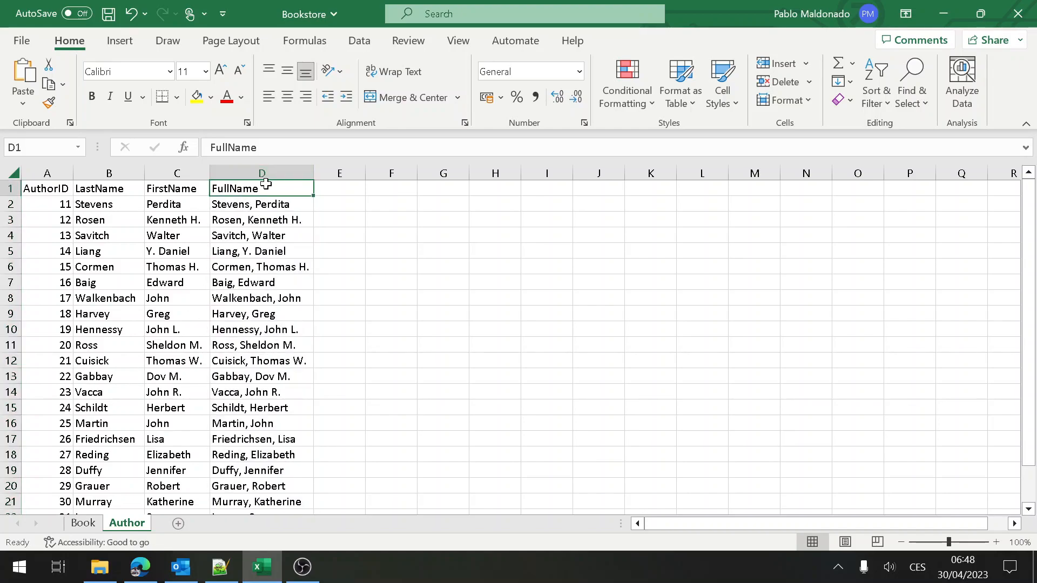
key(shift+Left)
key(shift+Left)
key(shift+Left)
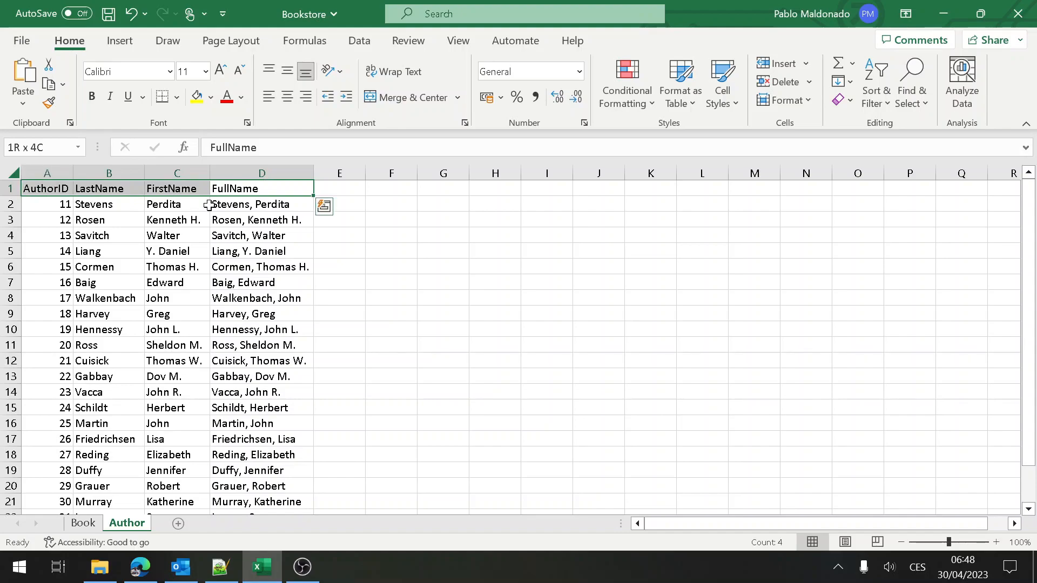
click(92, 98)
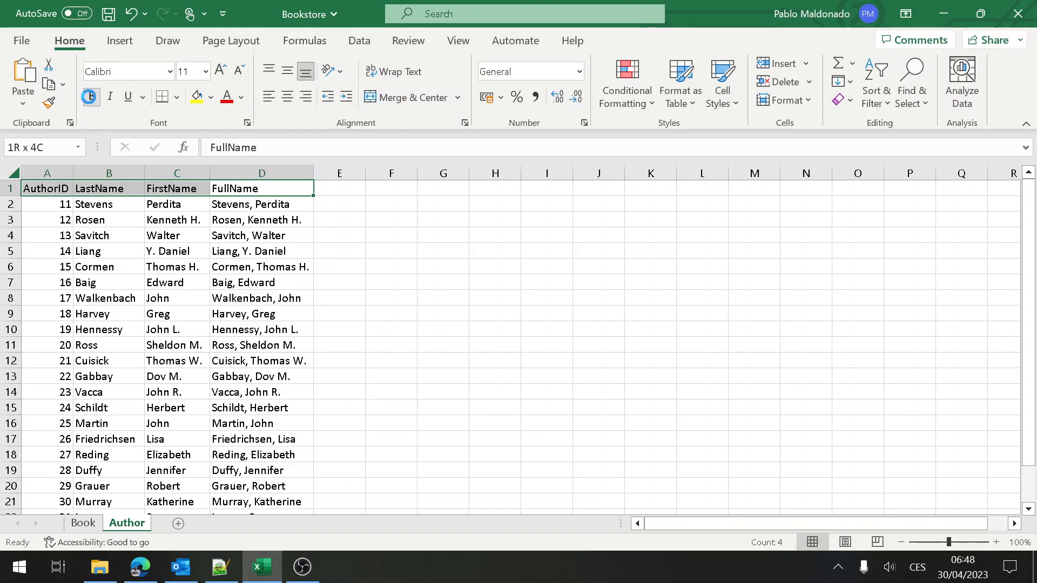
click(286, 99)
click(227, 258)
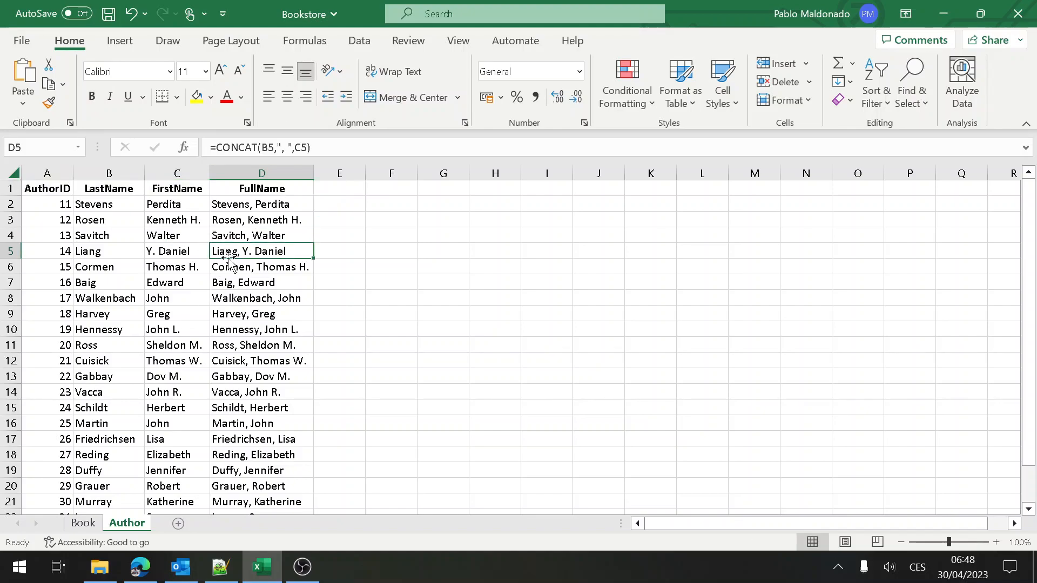
Step: Make the Book sheet's headers in A1:J1 bold and center them
click(79, 525)
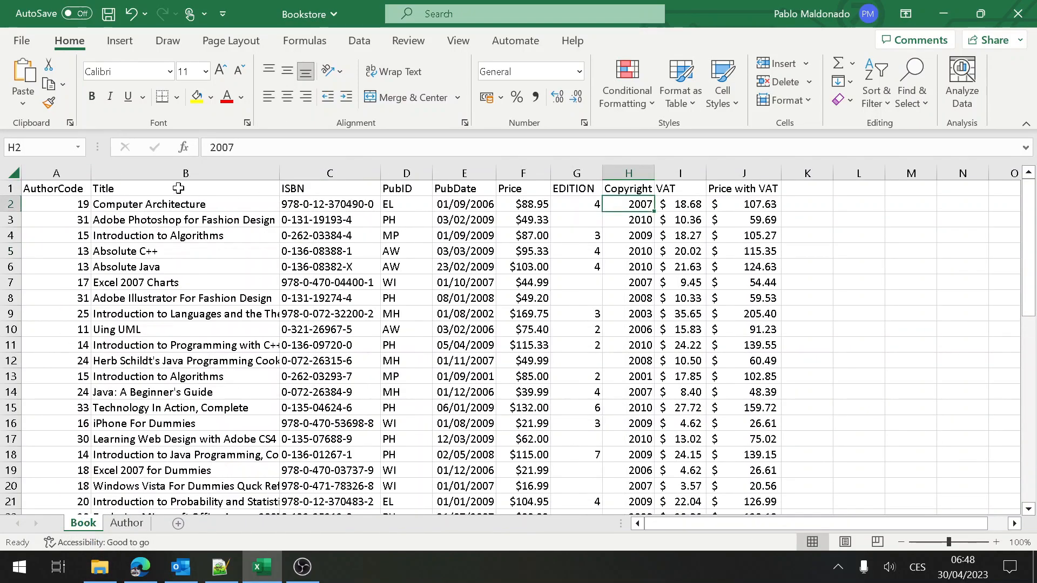
click(70, 201)
key(Up)
key(shift+Right)
key(shift+Right)
key(shift+Right)
key(shift+Right)
key(shift+Right)
key(shift+Right)
key(shift+Right)
key(shift+Right)
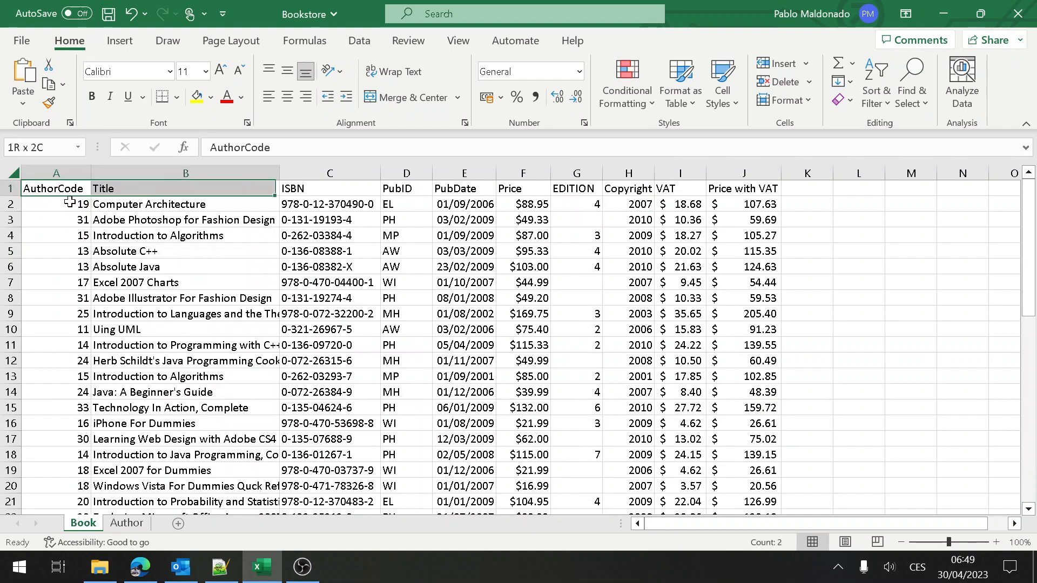
key(shift+Right)
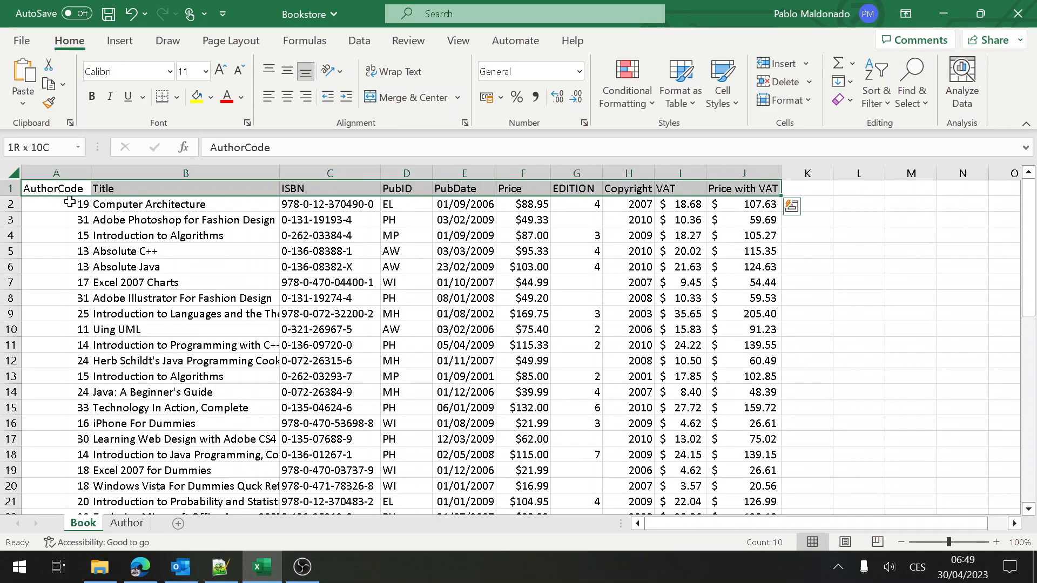
click(92, 96)
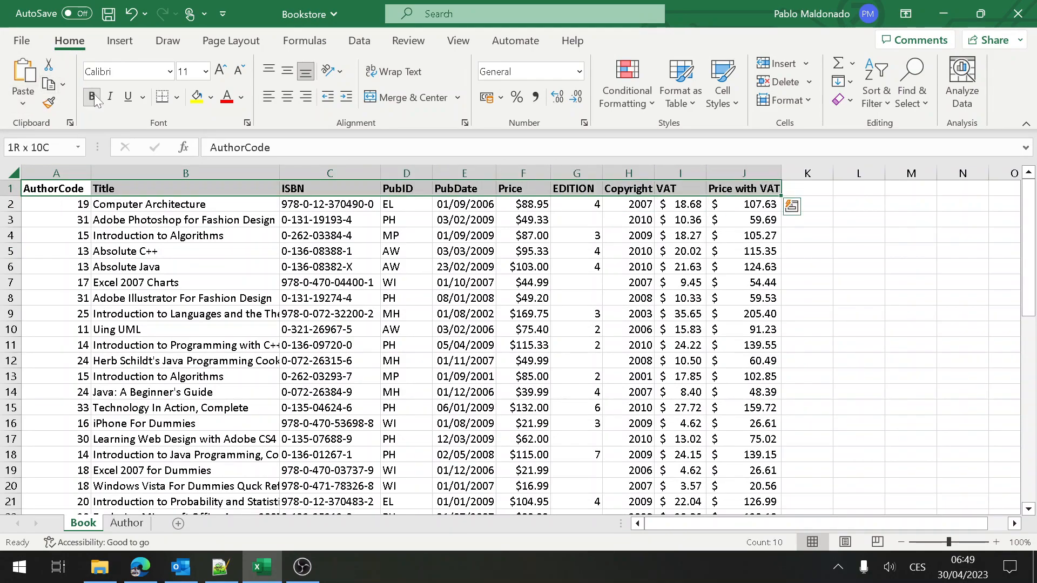
click(293, 98)
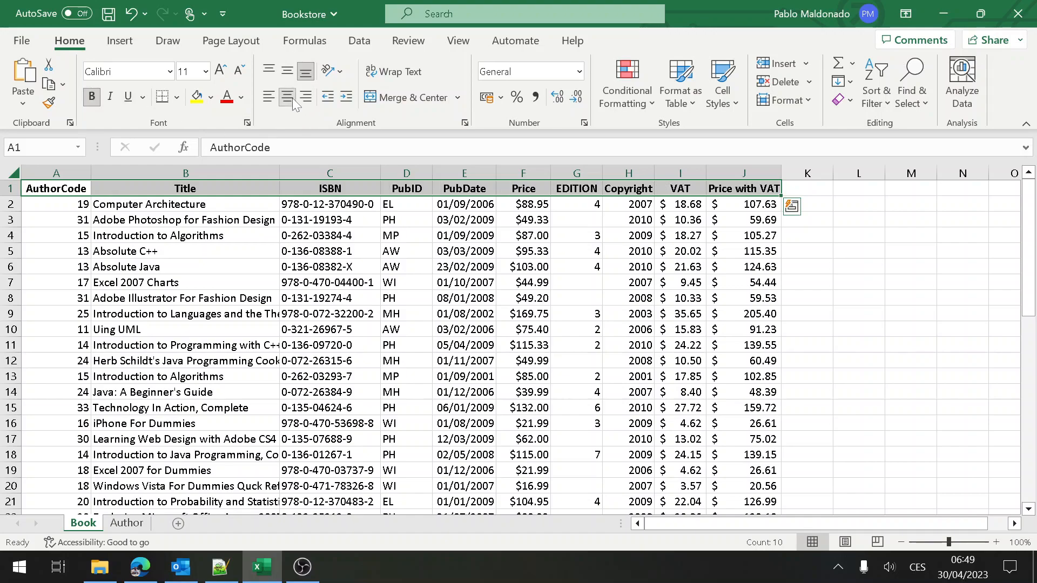
click(394, 359)
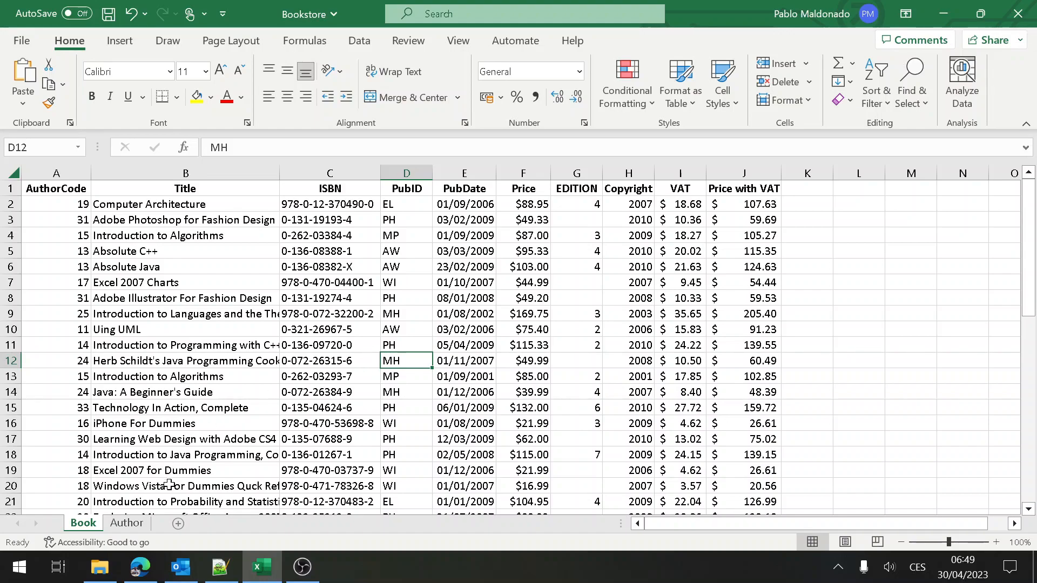
Step: Add a new worksheet after Book and enter the partial title "Top 10 most expen" in A1
click(178, 524)
text(Top 10 authors by)
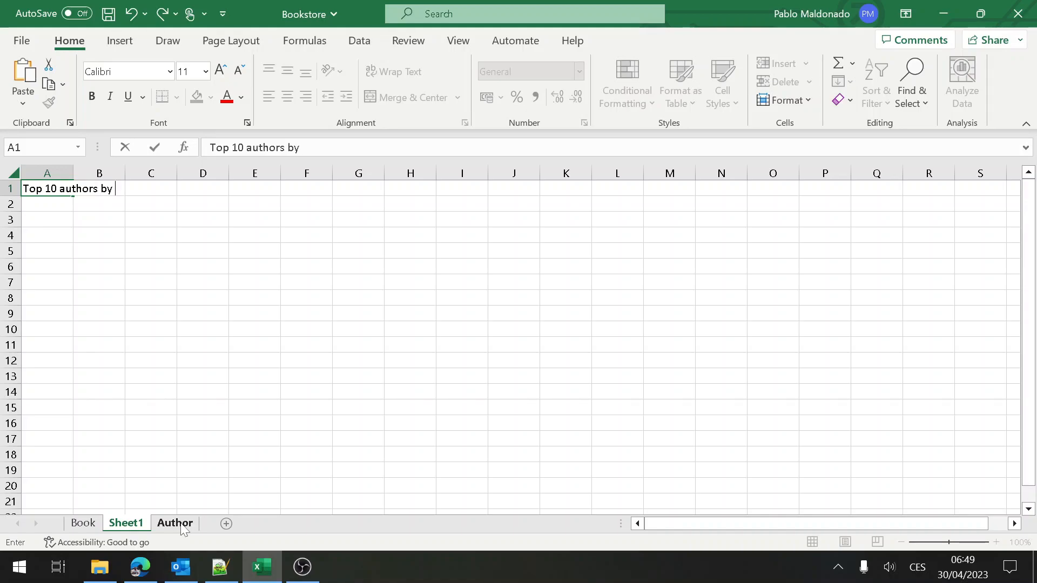
key(BackSpace)
key(BackSpace)
key(BackSpace)
key(BackSpace)
key(BackSpace)
key(BackSpace)
key(BackSpace)
key(BackSpace)
key(BackSpace)
key(BackSpace)
key(BackSpace)
text(most expe)
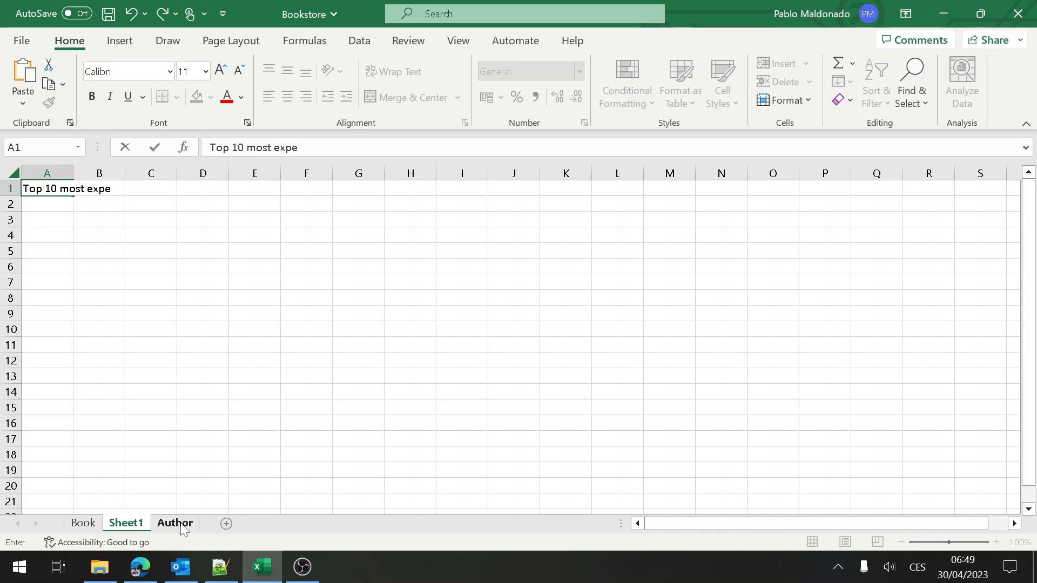
text(n)
key(ctrl+Return)
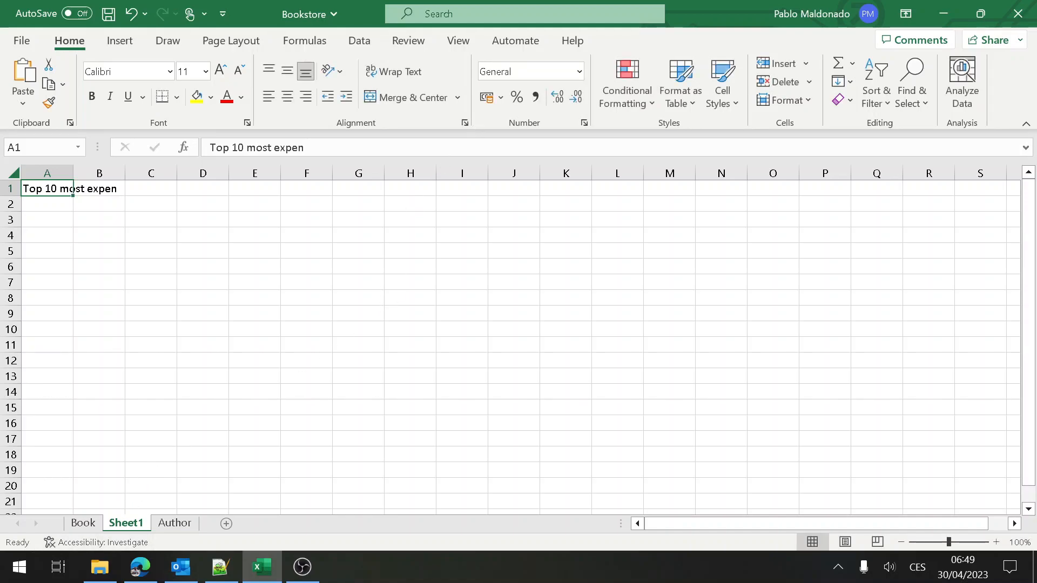
Step: Replace the title in A1 with "10 most expensive books and their authors"
triple_click(464, 148)
text(10 most expensive books and their authors)
key(Return)
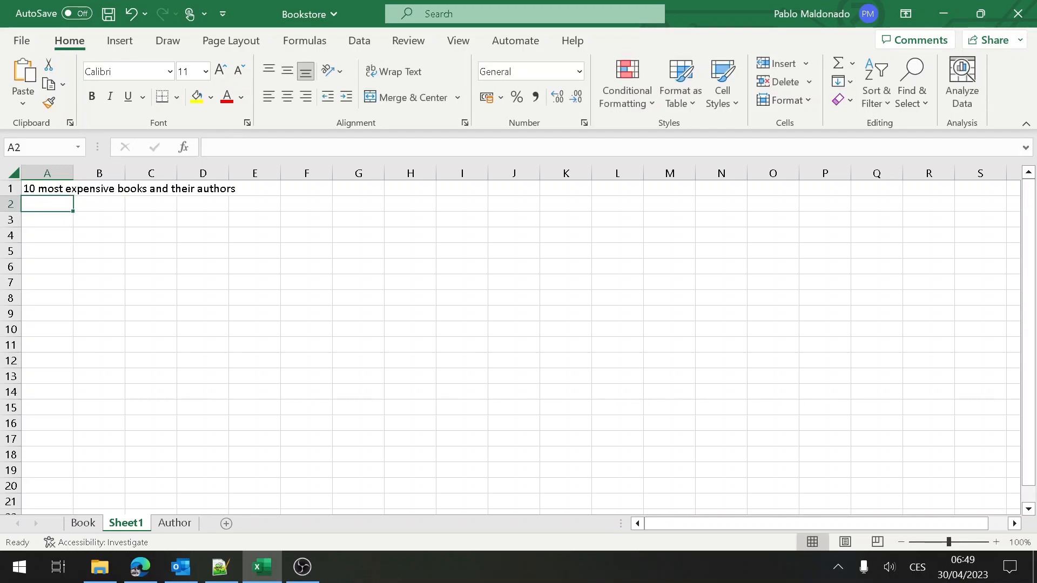
Step: Enter the column headers Book Title, Author and Price in A2:C2 of the new sheet
key(Down)
key(Up)
text(Book)
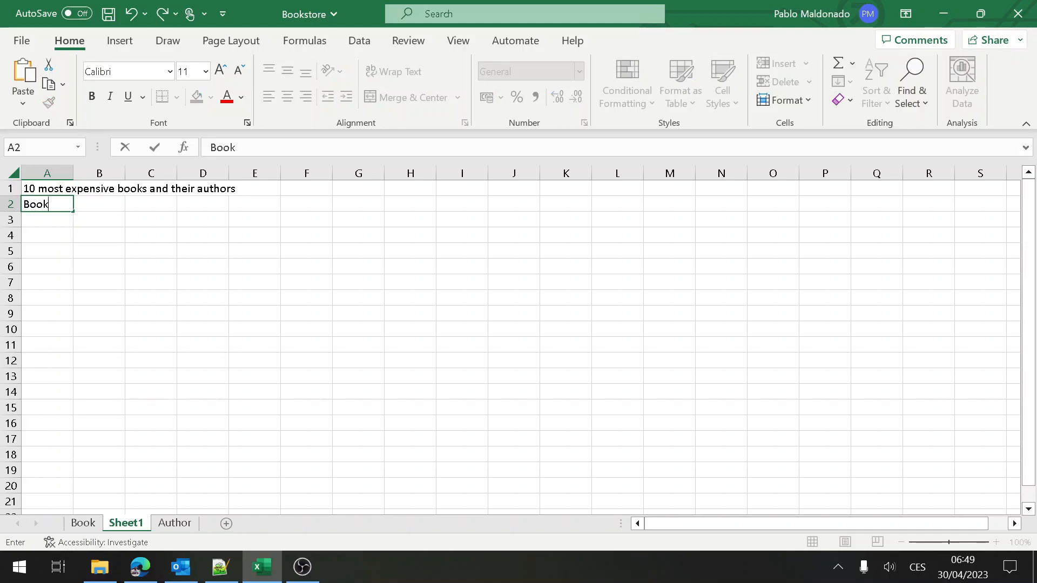
text( Title)
key(Return)
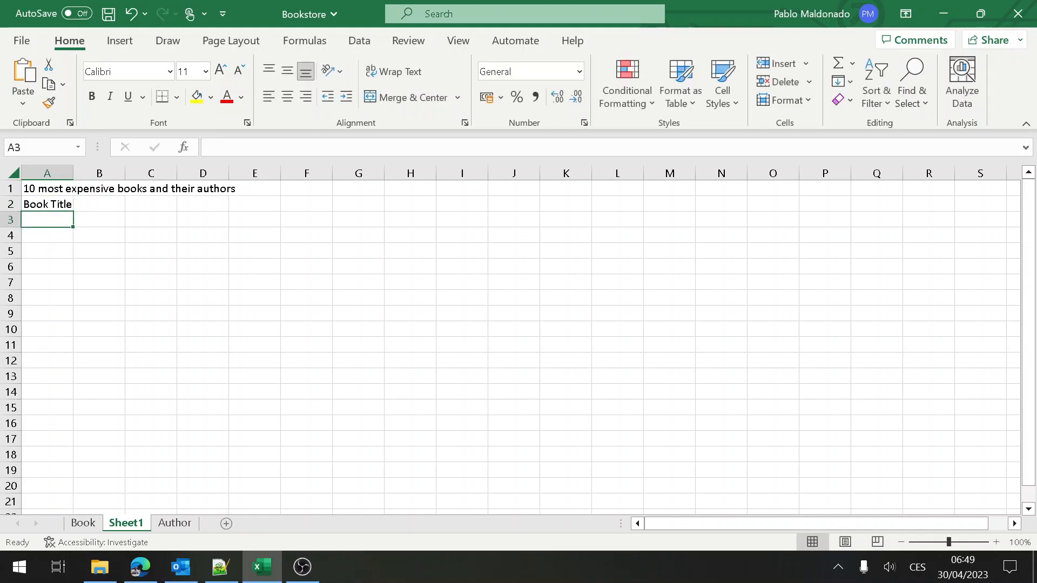
key(Up)
key(Right)
text(Author)
key(Return)
key(Up)
key(Right)
text(Price)
key(Return)
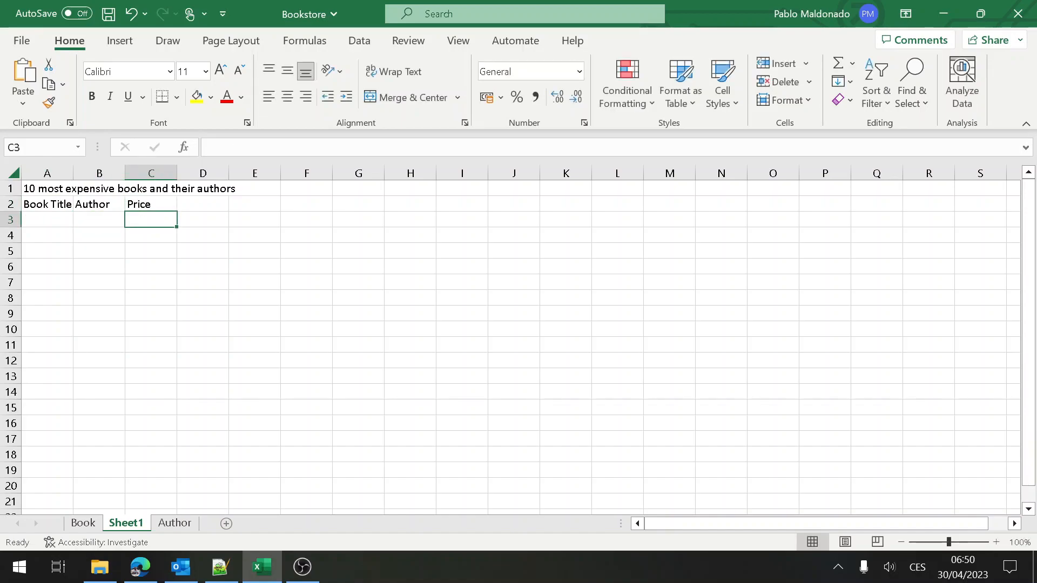
key(Up)
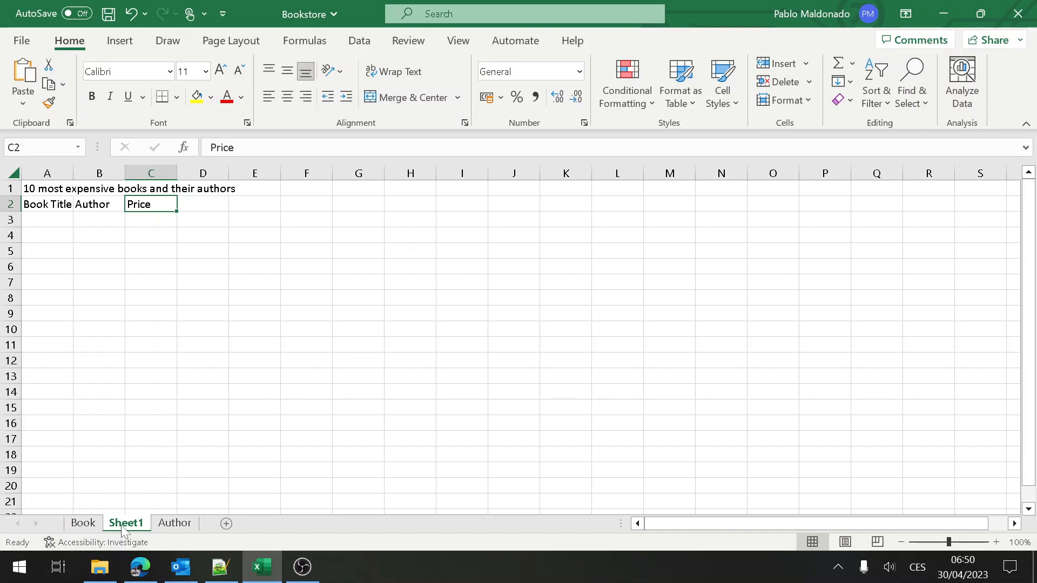
Step: Move Sheet1 behind the Author sheet so it is the last worksheet
drag(121, 526, 206, 534)
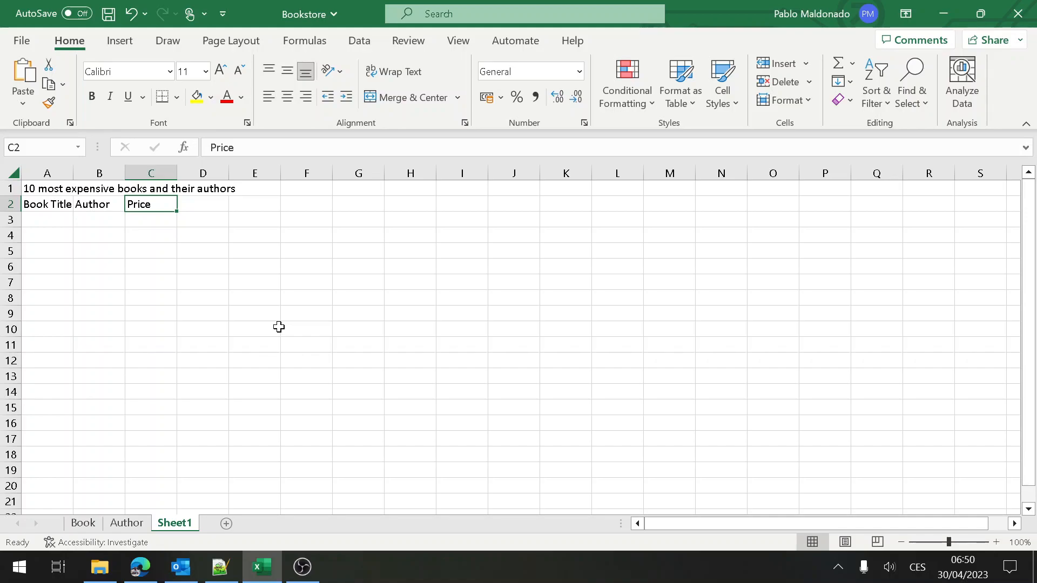
Step: Rename Sheet1 as "Top 10 by Price"
click(135, 524)
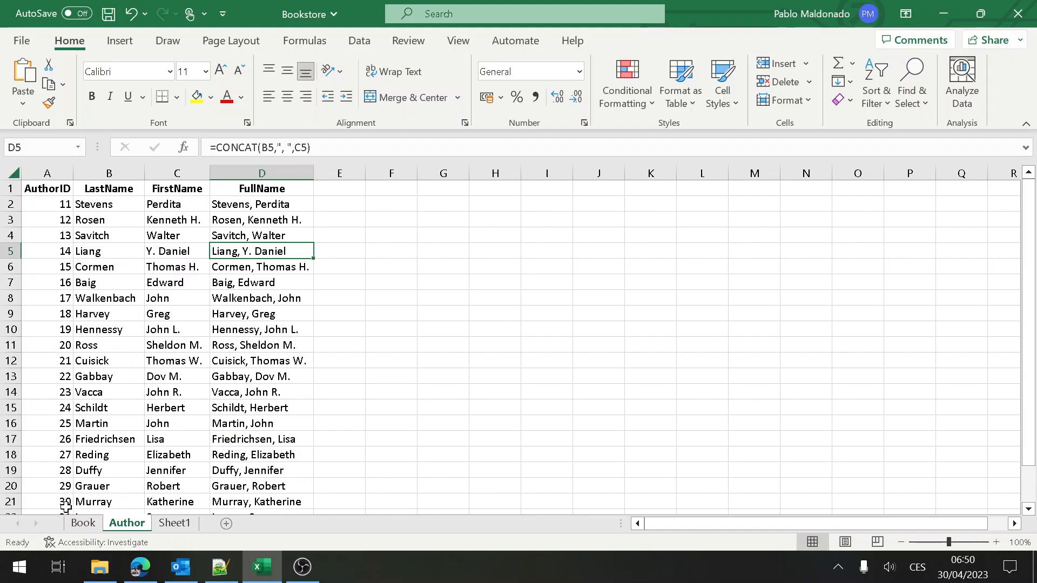
click(81, 526)
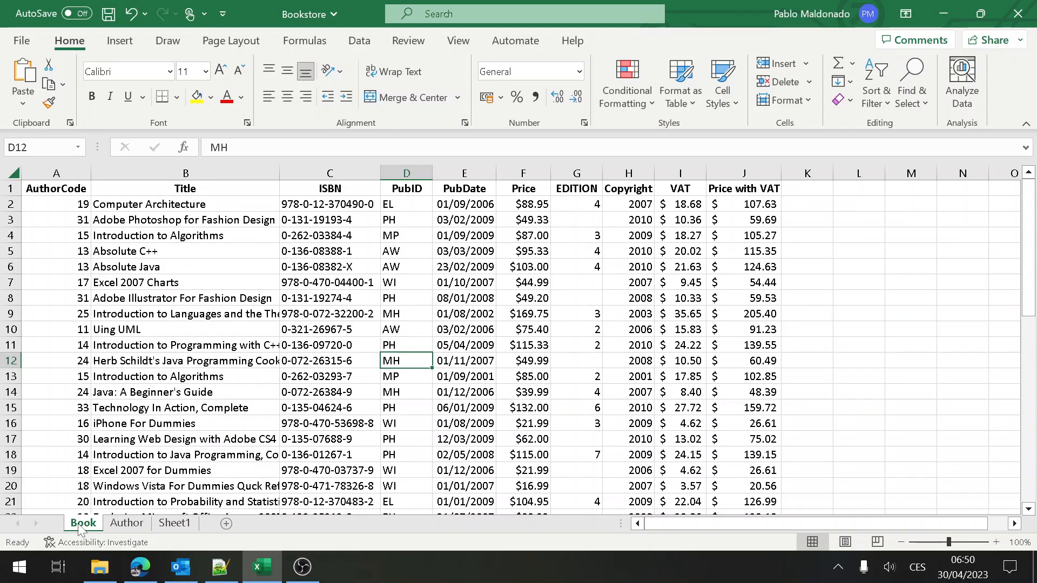
click(180, 526)
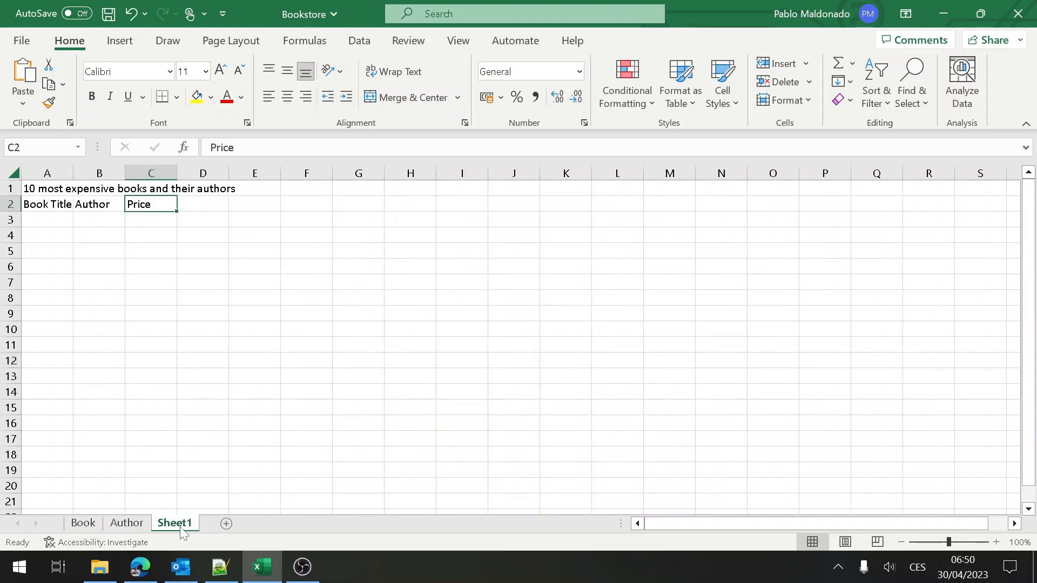
right_click(180, 527)
key(Up)
key(Up)
key(Up)
key(Up)
key(Up)
key(Up)
key(Up)
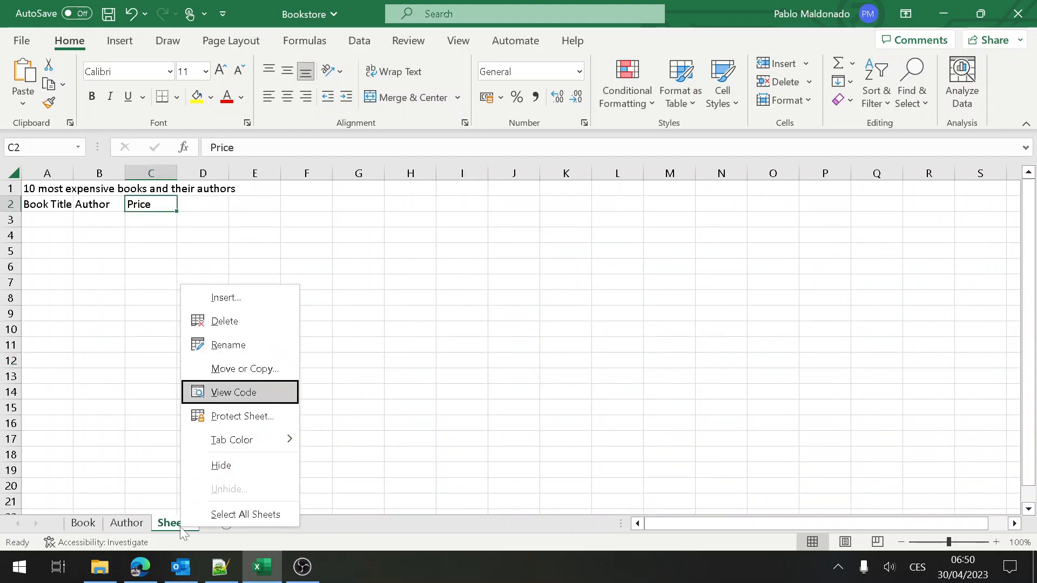
key(Return)
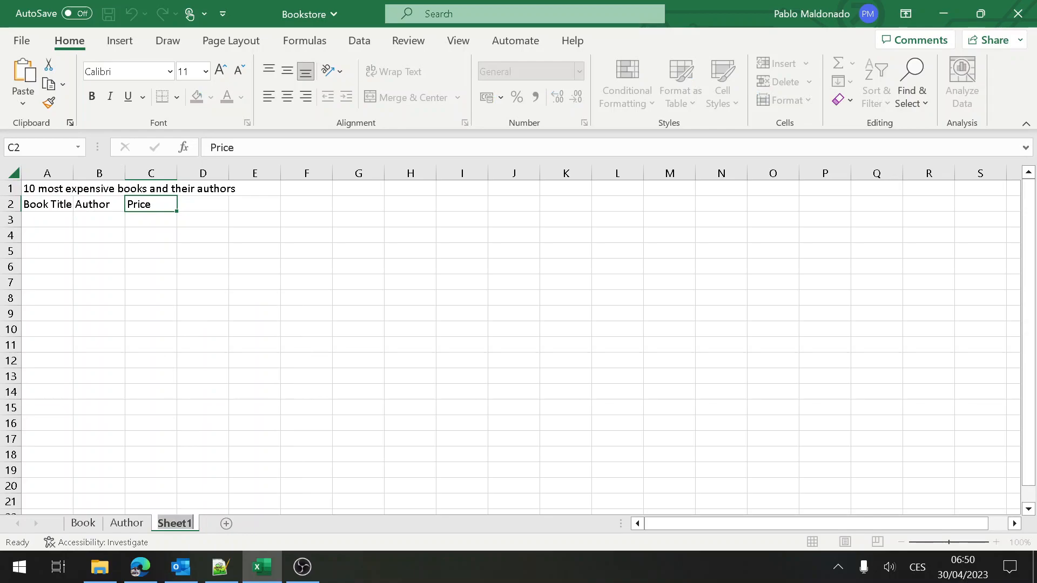
text(Top 10)
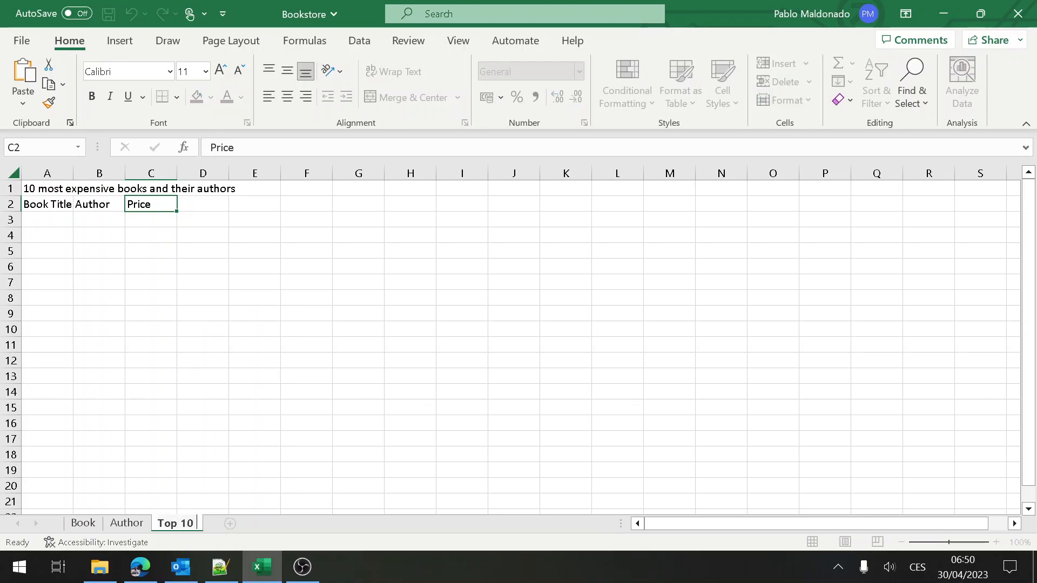
text( py Price)
key(Return)
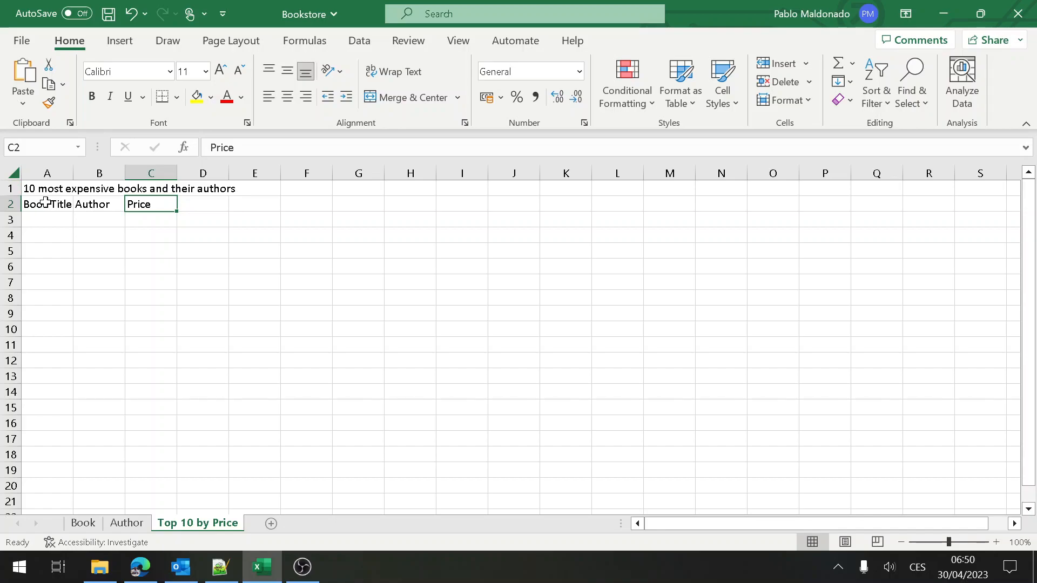
Step: Make the column headers in A2:C2 bold and center them
click(45, 203)
key(shift+Right)
key(shift+Right)
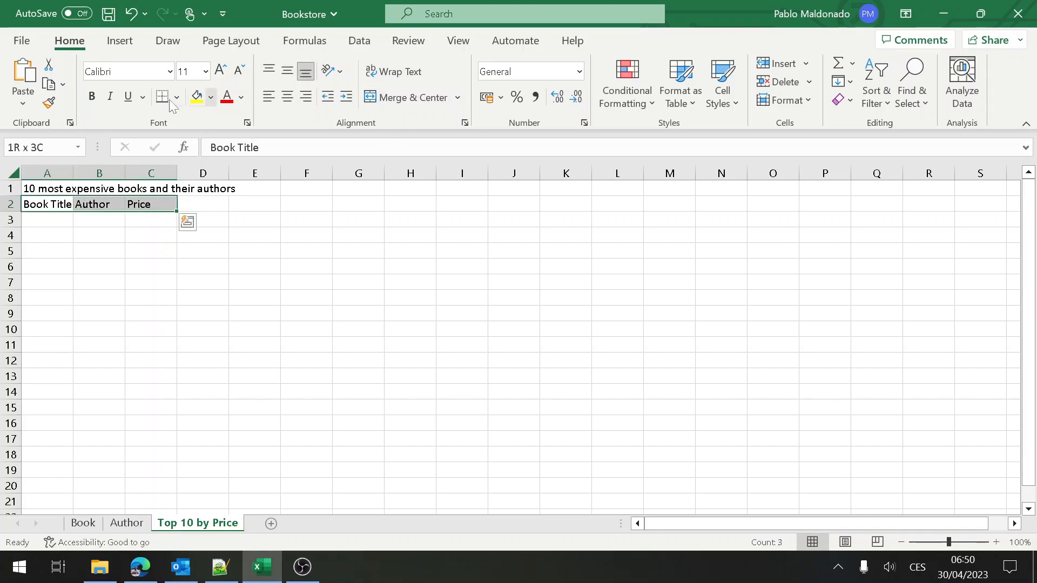
click(91, 96)
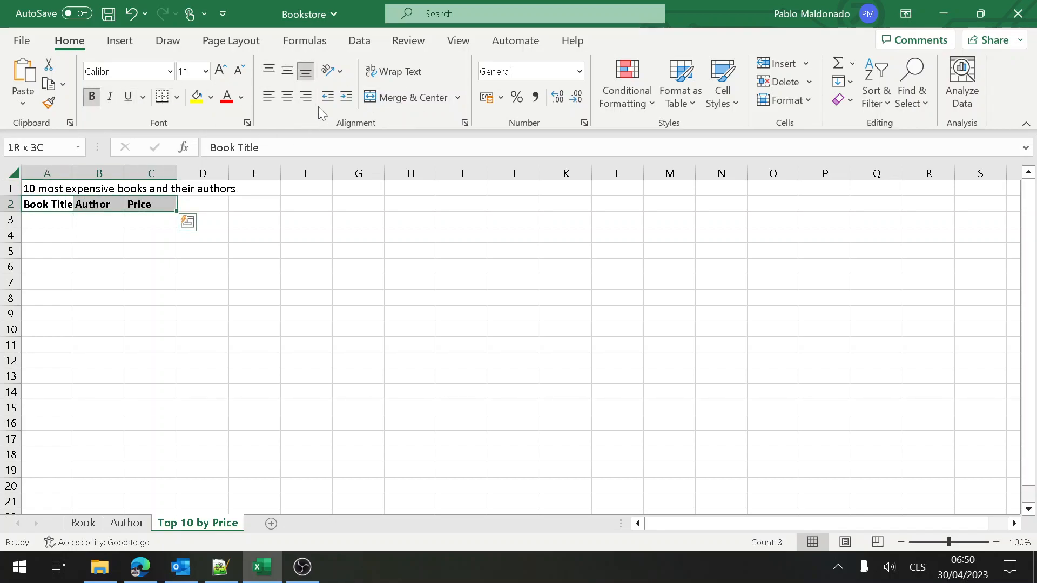
click(287, 97)
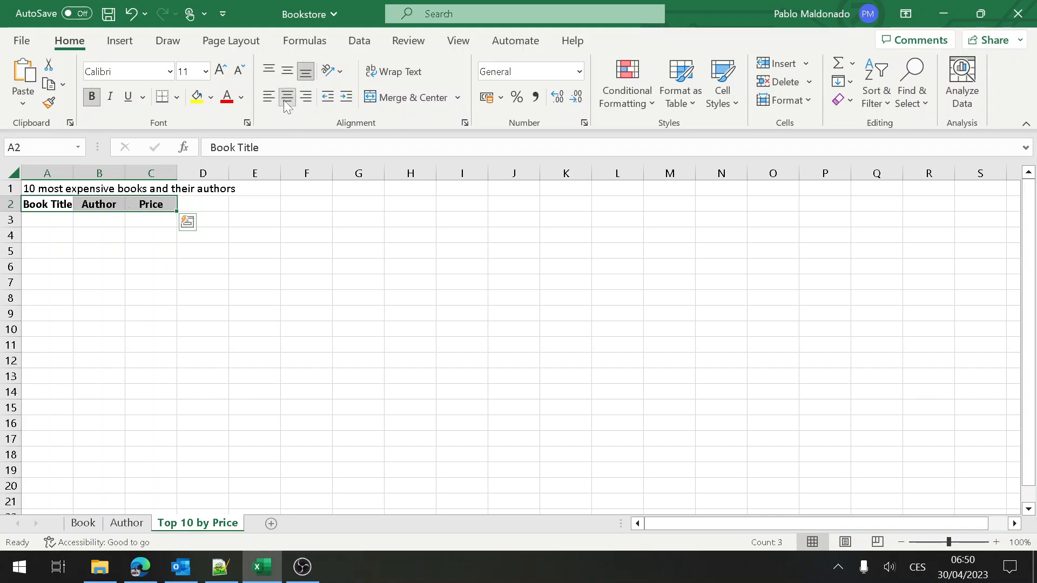
Step: Merge and center the title in row 1 across A1:C1
click(81, 187)
click(67, 188)
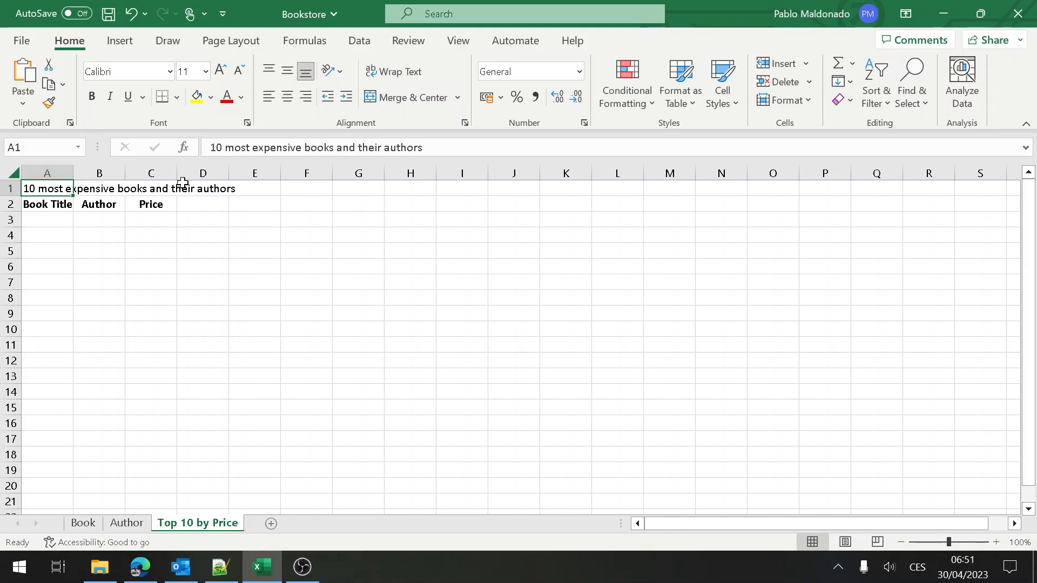
key(shift+Right)
key(shift+Right)
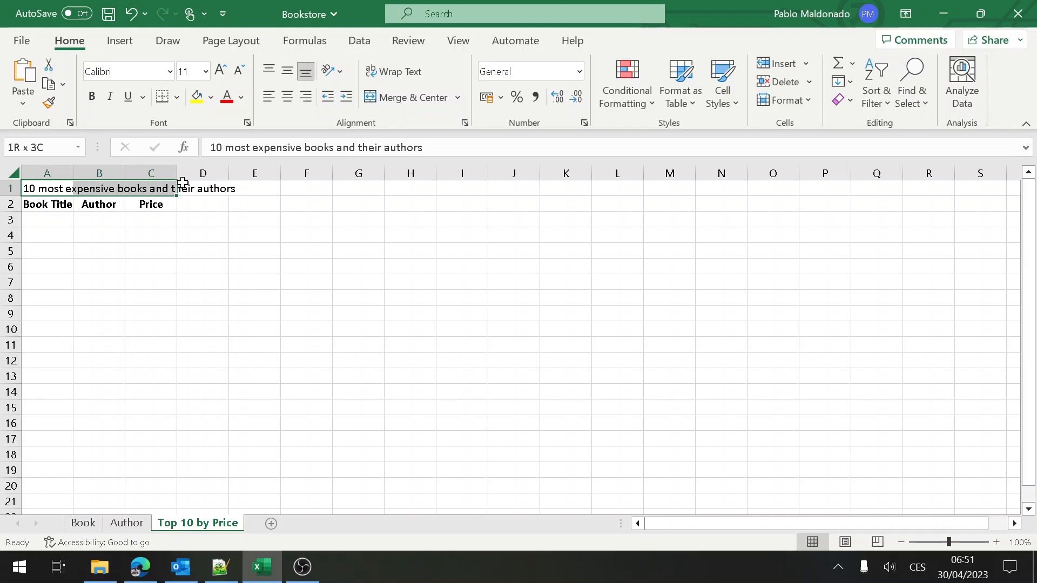
click(406, 97)
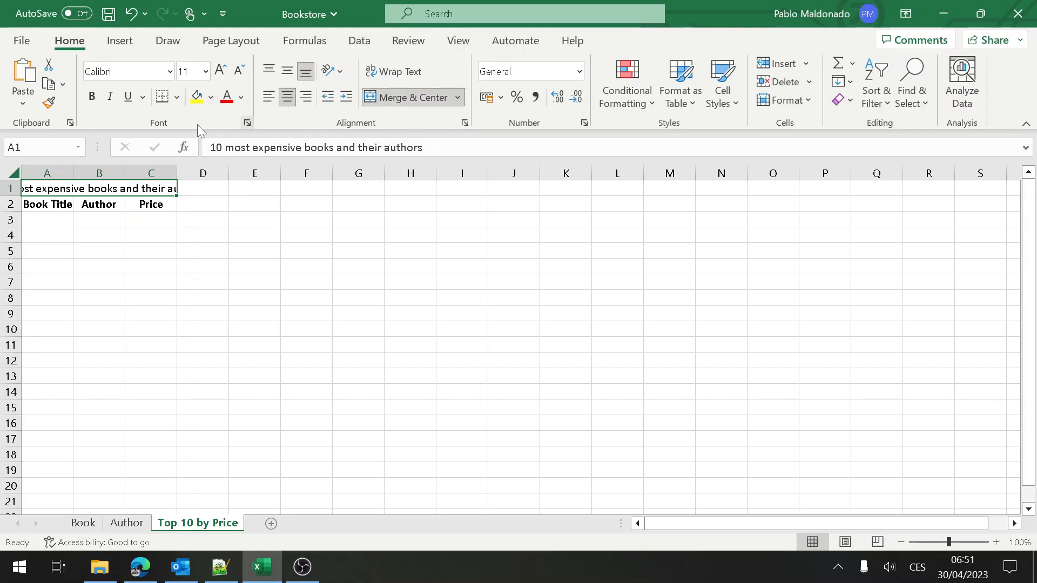
Step: Autofit the widths of columns A, B and C to their contents
click(172, 233)
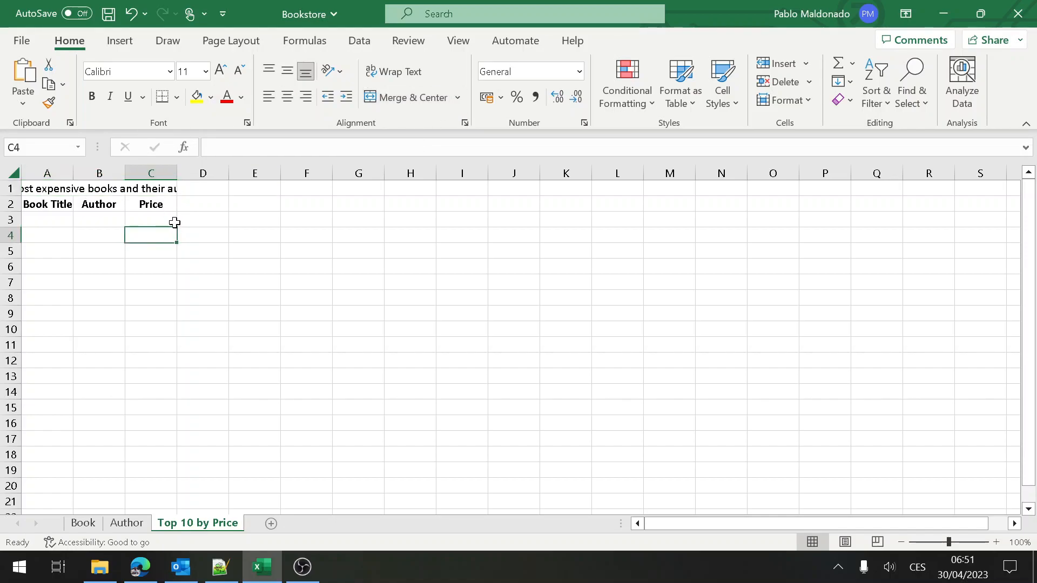
double_click(176, 171)
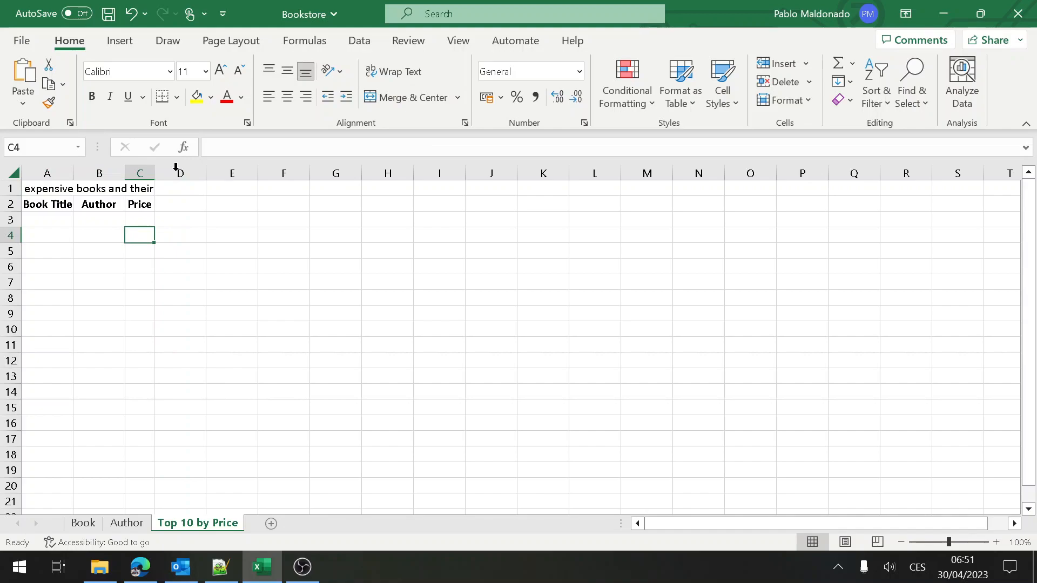
double_click(79, 173)
double_click(128, 173)
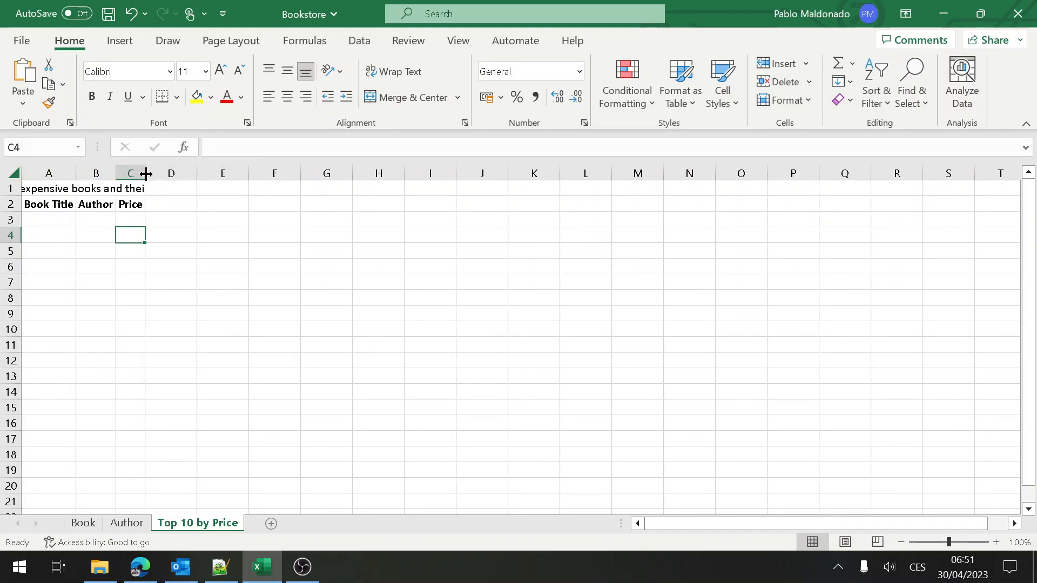
Step: Widen columns A, B and C so the merged title fits with room to spare
click(119, 186)
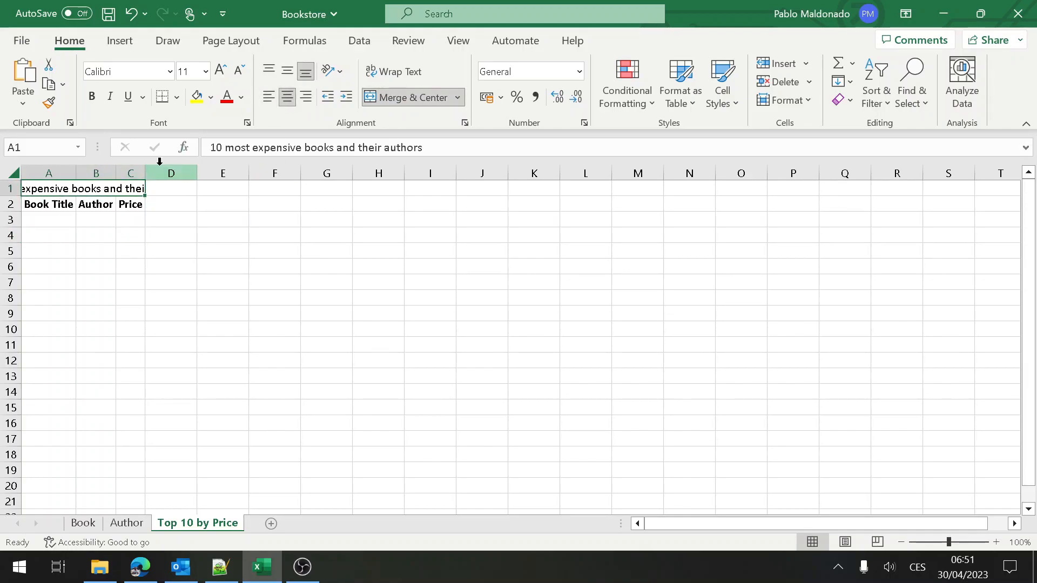
drag(75, 169, 172, 202)
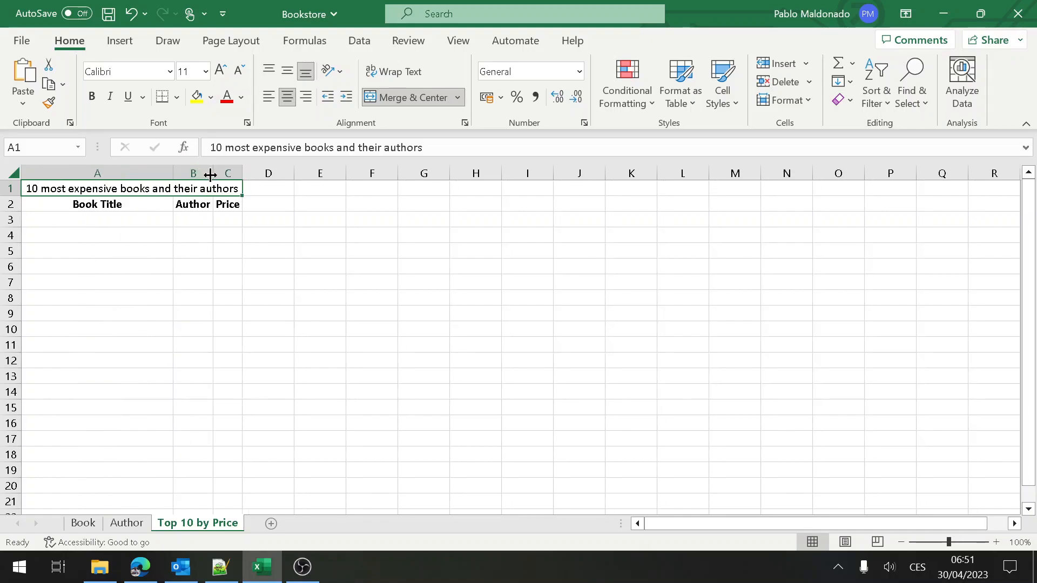
drag(213, 174, 407, 174)
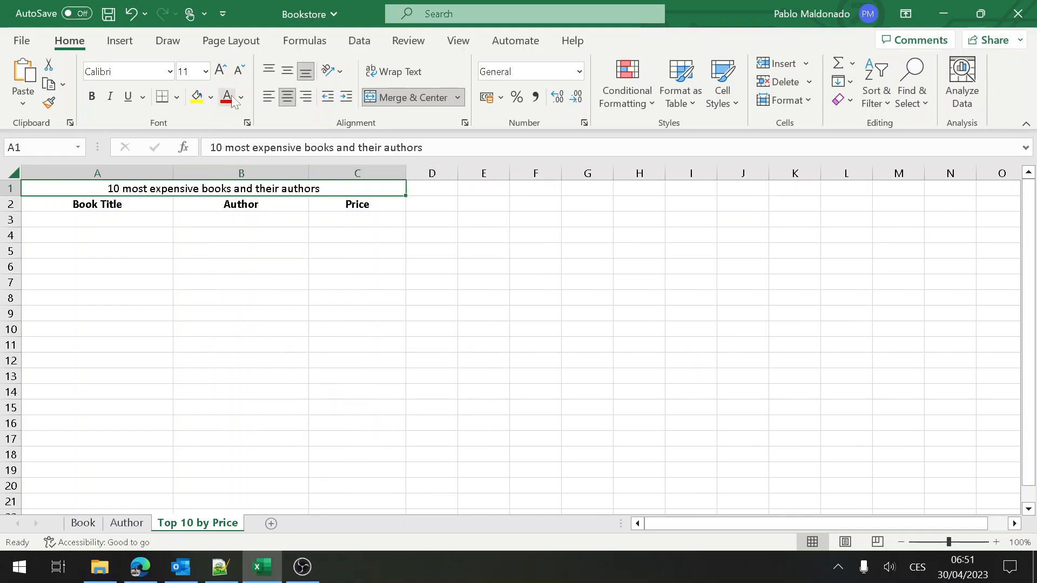
Step: Make the merged title in A1 bold and increase its font size to 18
key(Down)
key(Up)
click(92, 97)
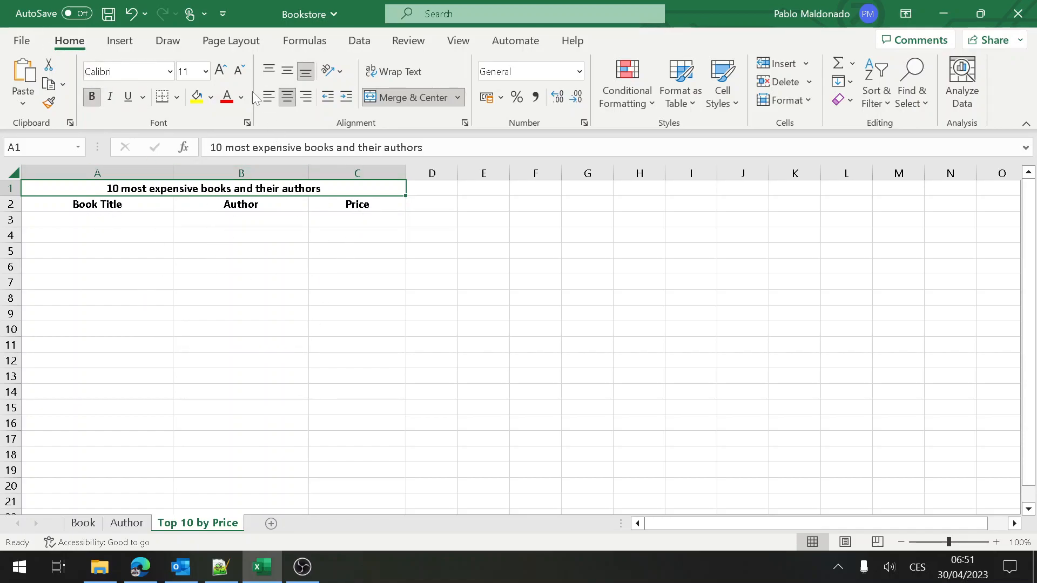
click(225, 75)
click(227, 76)
click(228, 77)
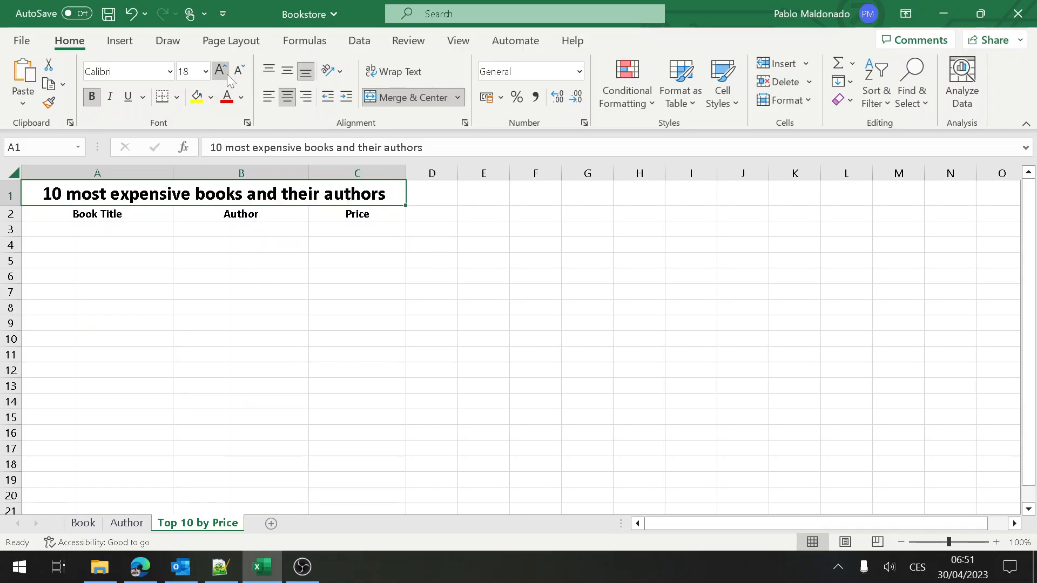
click(228, 77)
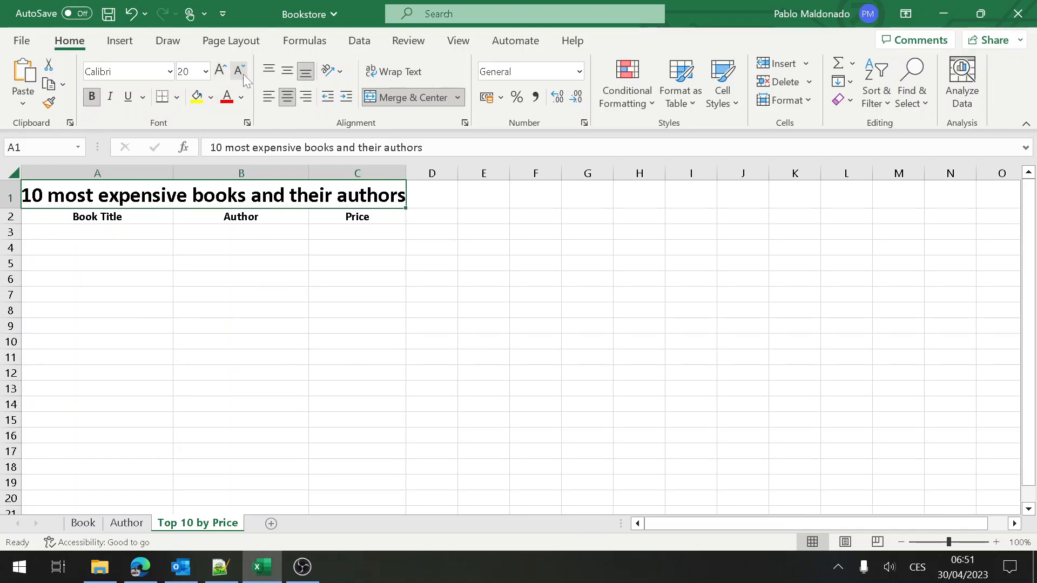
click(239, 73)
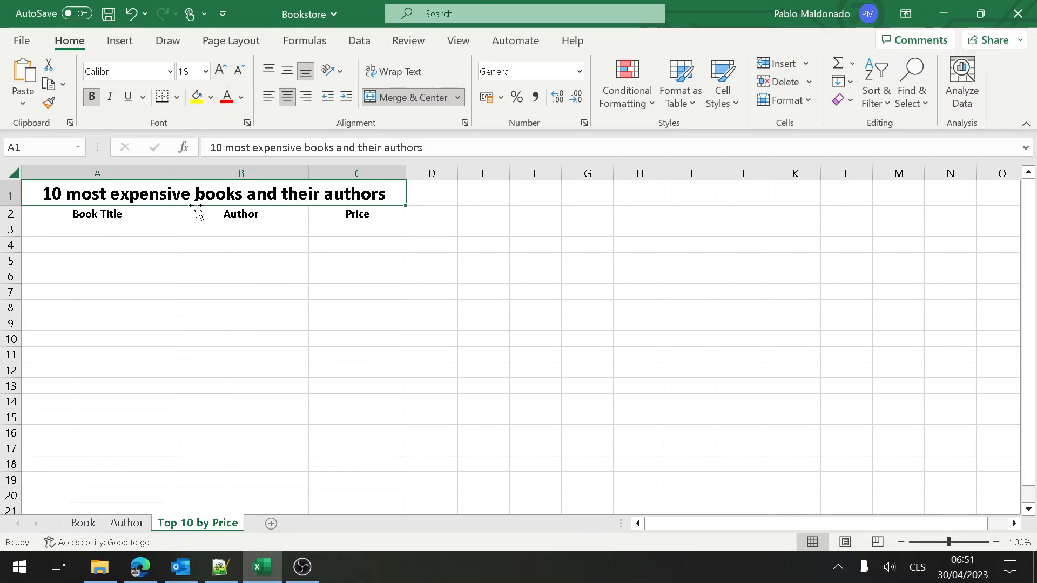
click(150, 243)
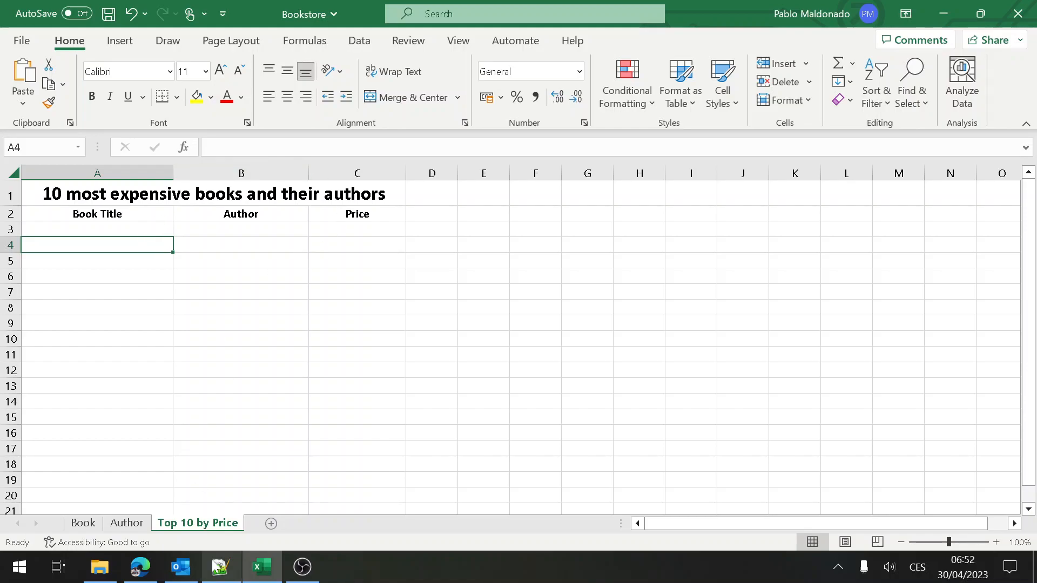
Step: Turn on filtering for the whole book table A1:J50 on the Book sheet, starting the selection from Price with VAT
click(84, 524)
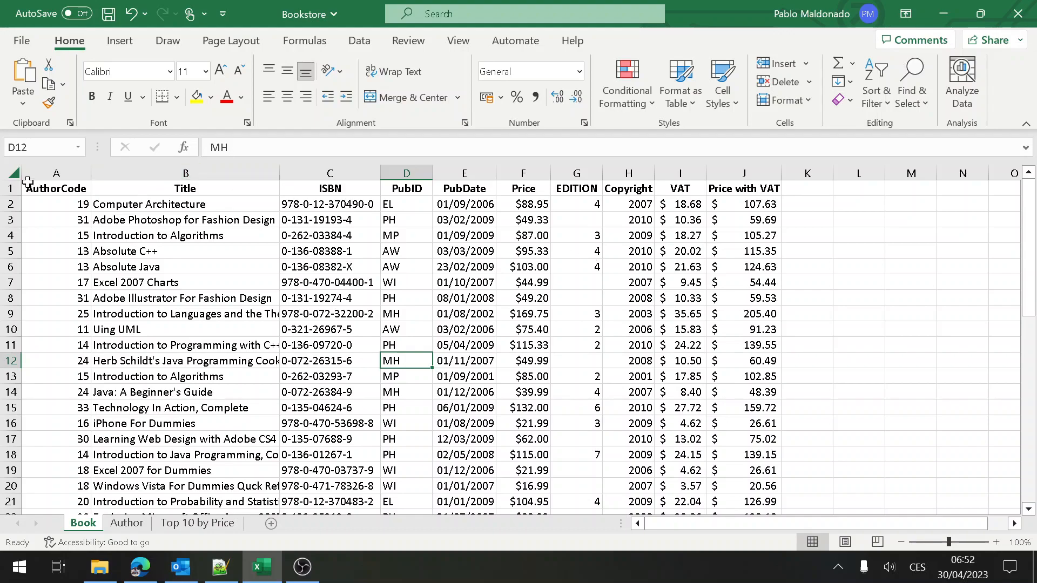
click(11, 188)
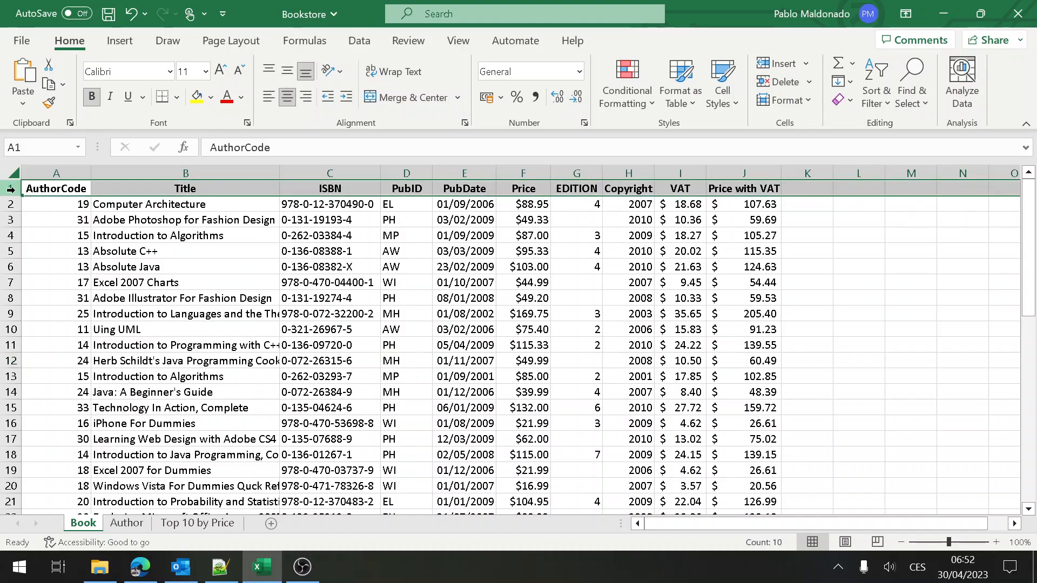
click(741, 189)
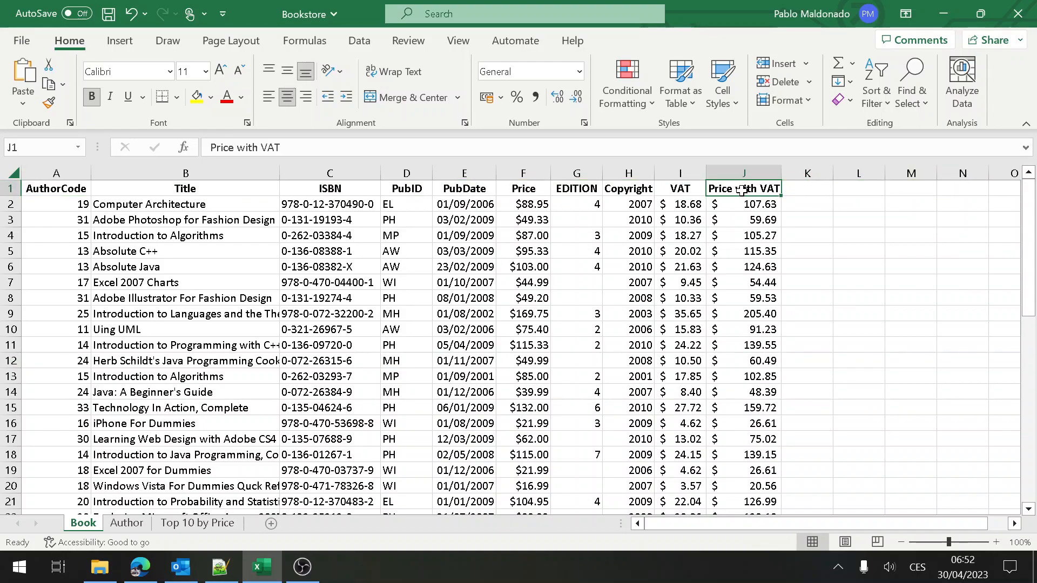
key(ctrl+shift+Left)
key(ctrl+shift+Down)
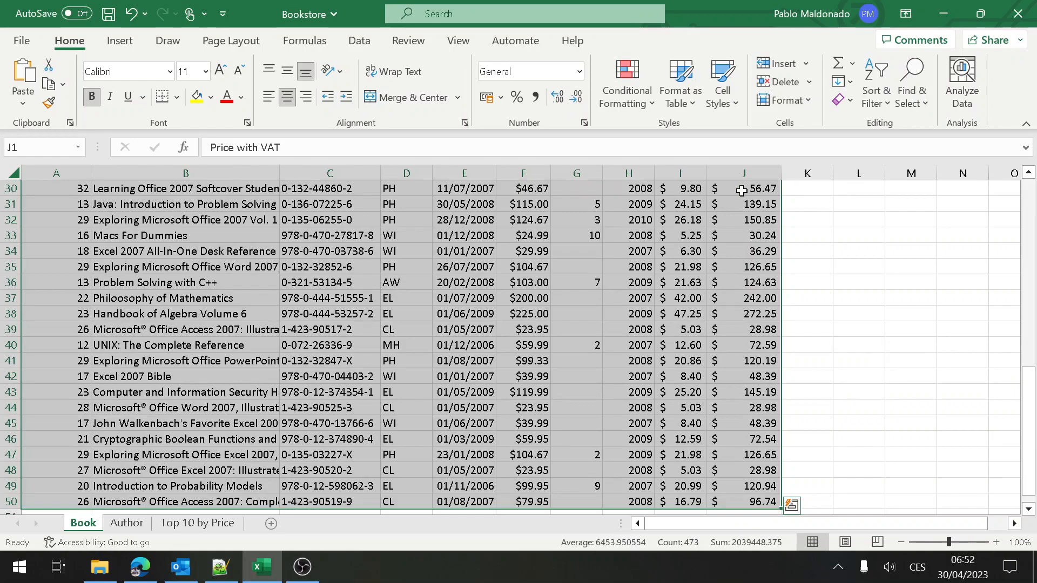
scroll(678, 306, up, 10)
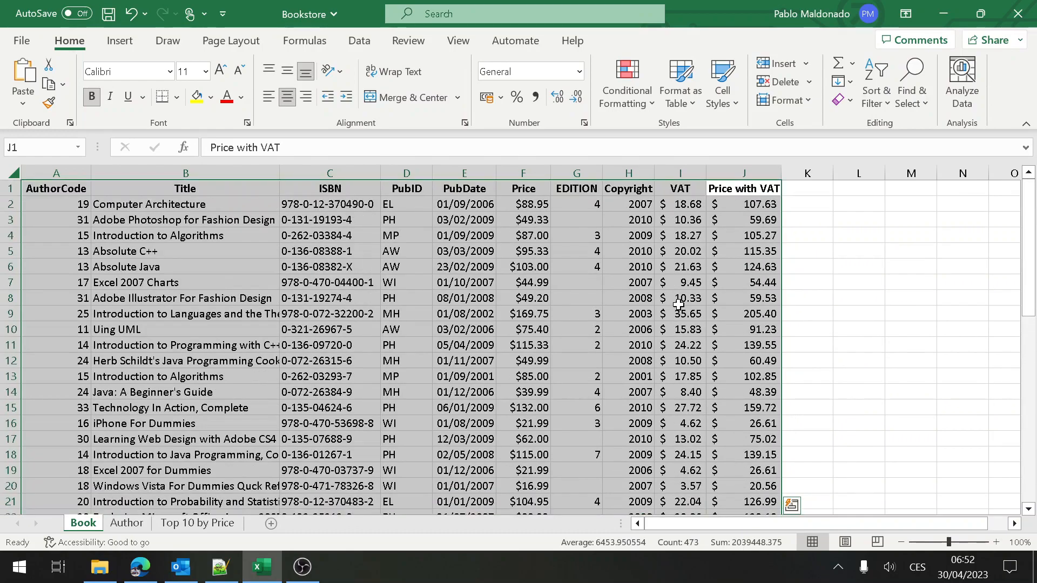
click(880, 101)
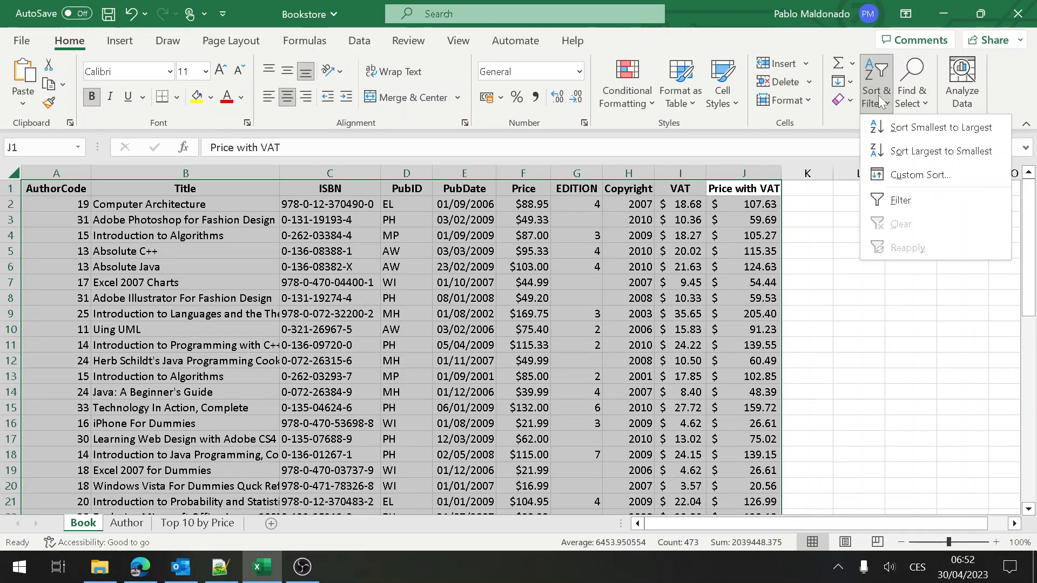
click(895, 203)
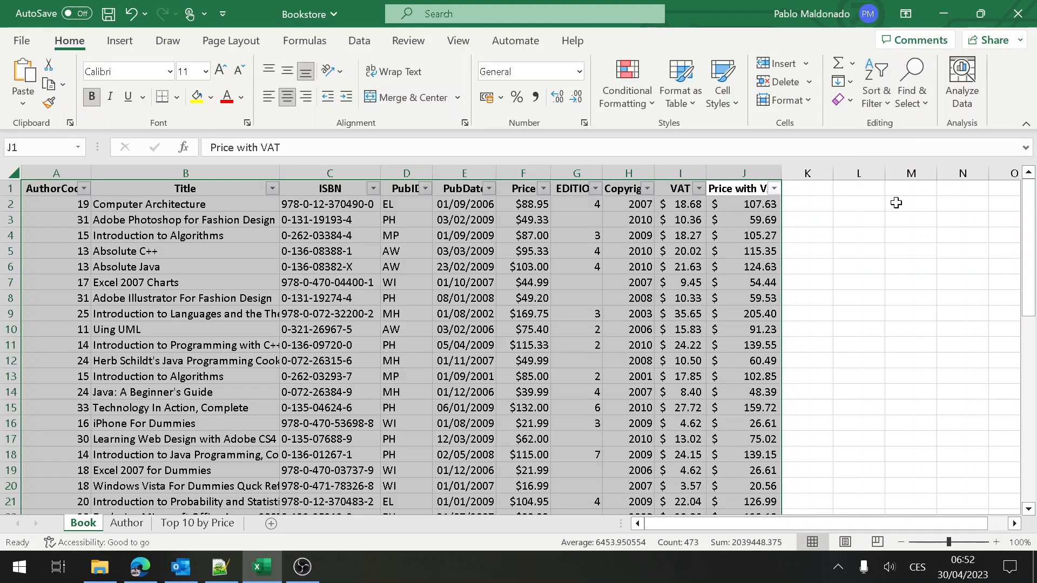
Step: Sort the book table by Price with VAT from largest to smallest and autofit the Title column
click(879, 103)
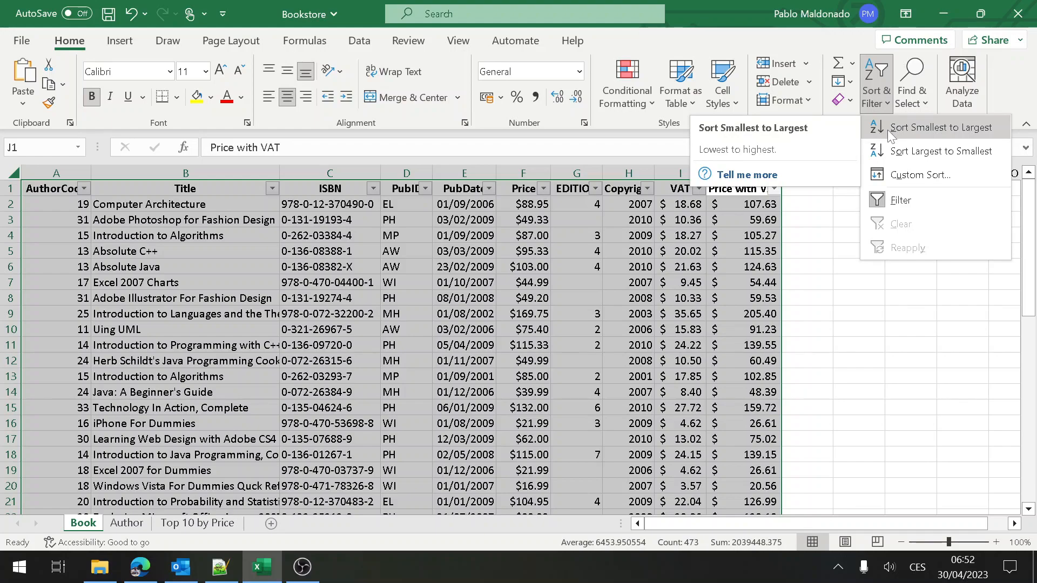
click(918, 152)
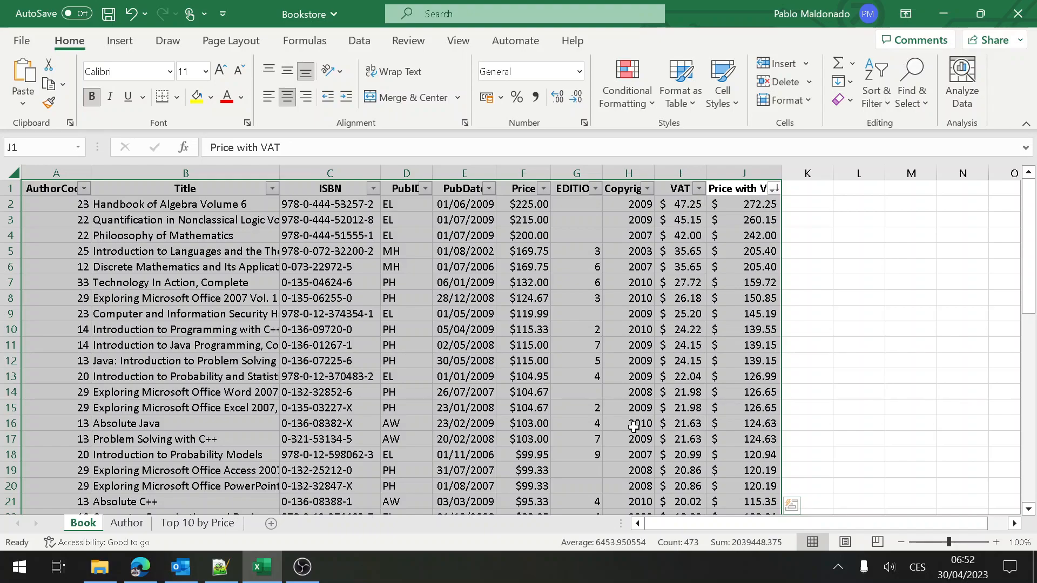
double_click(279, 172)
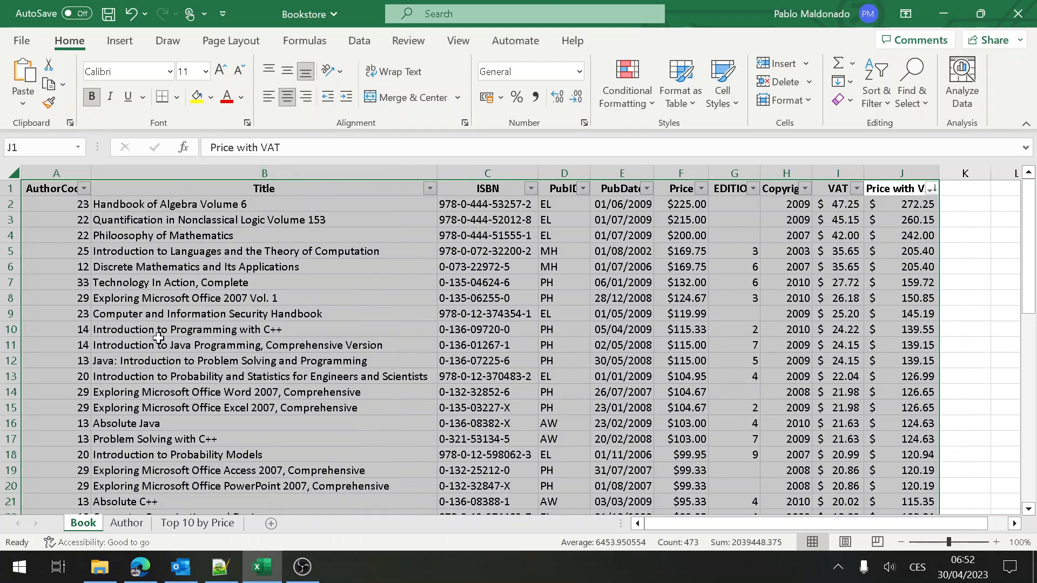
click(306, 291)
key(Up)
key(Up)
key(Up)
key(Up)
key(Up)
key(Up)
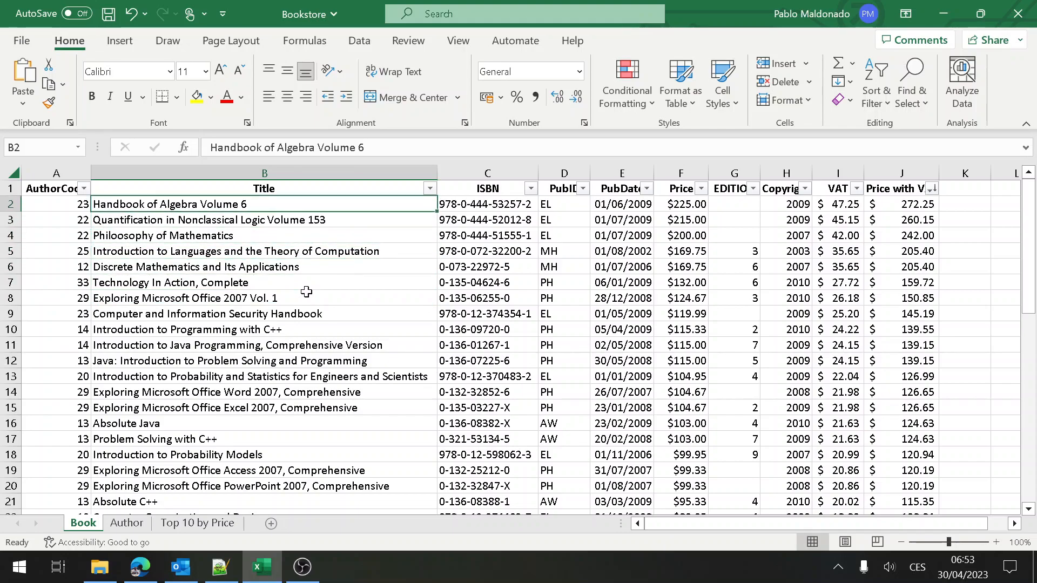
key(shift+Down)
key(shift+Down)
key(shift+Down)
key(shift+Down)
key(shift+Down)
key(shift+Down)
key(shift+Down)
key(shift+Down)
key(shift+Down)
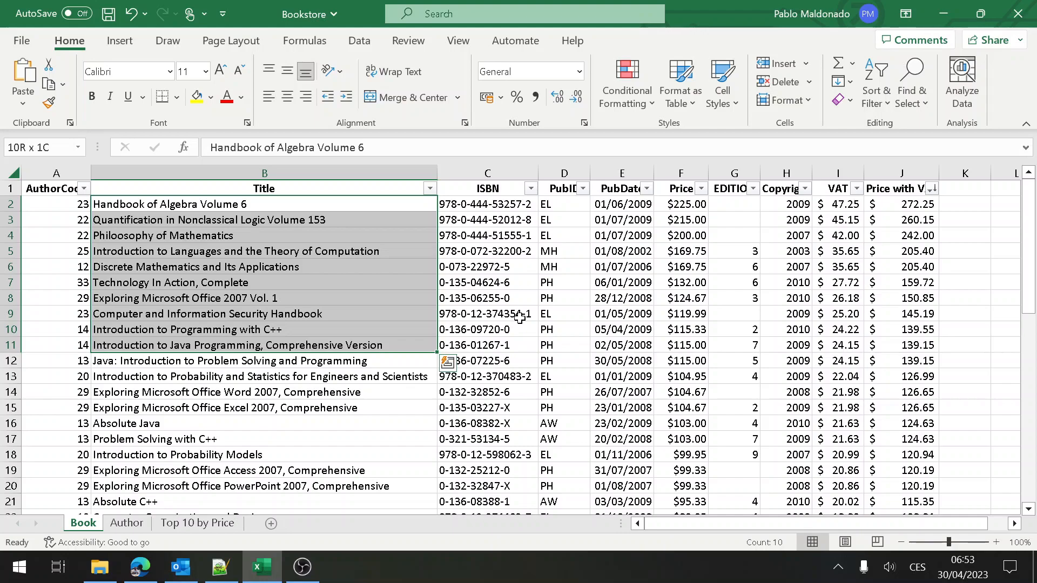
key(ctrl+c)
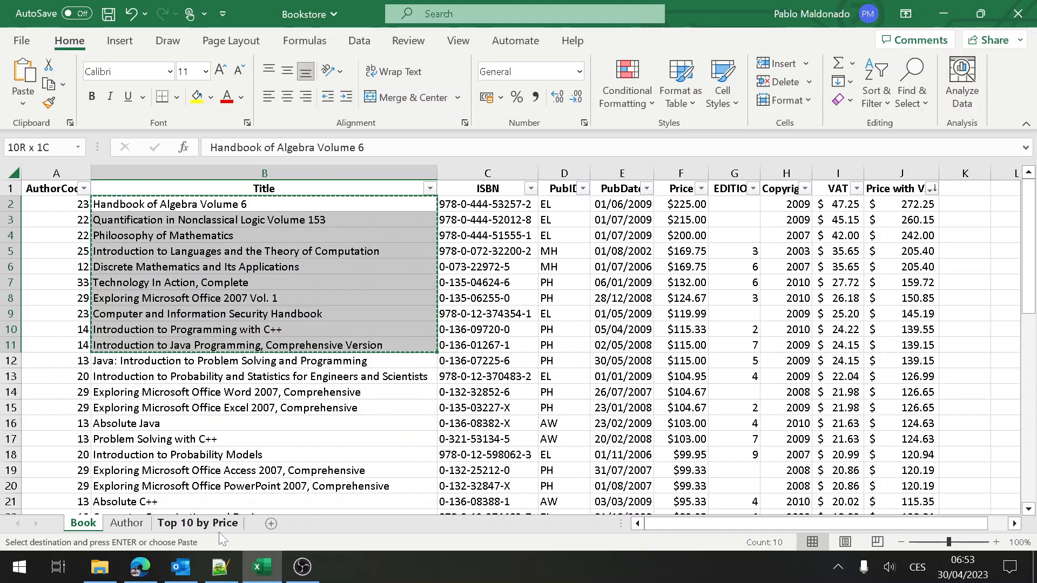
key(Escape)
key(Right)
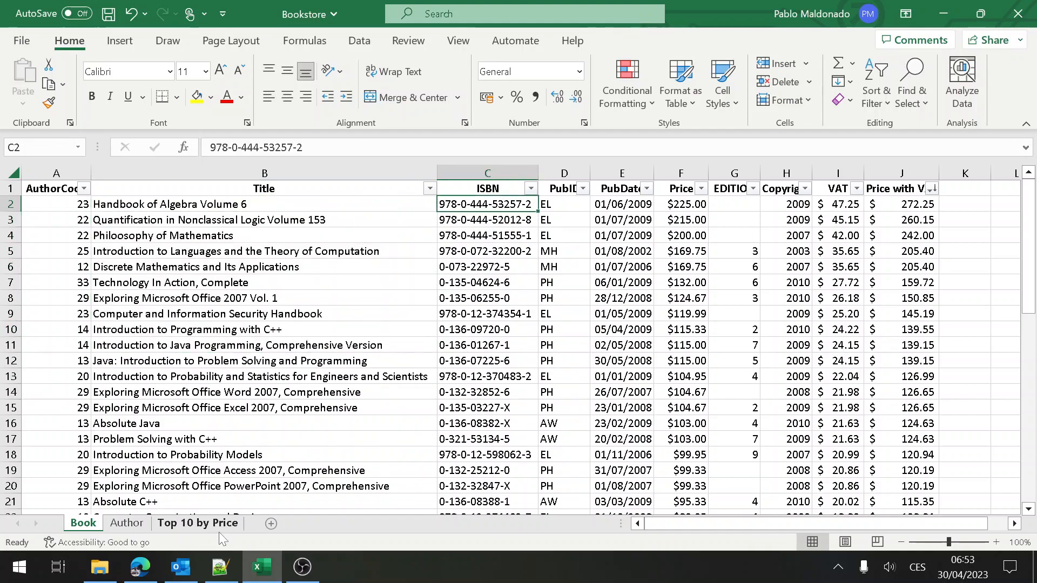
Step: Copy the author codes and titles of the ten most expensive books, A2:B11, from the Book sheet
key(Left)
key(Left)
key(shift+Down)
key(shift+Down)
key(shift+Down)
key(shift+Down)
key(shift+Down)
key(shift+Down)
key(shift+Down)
key(shift+Down)
key(shift+Down)
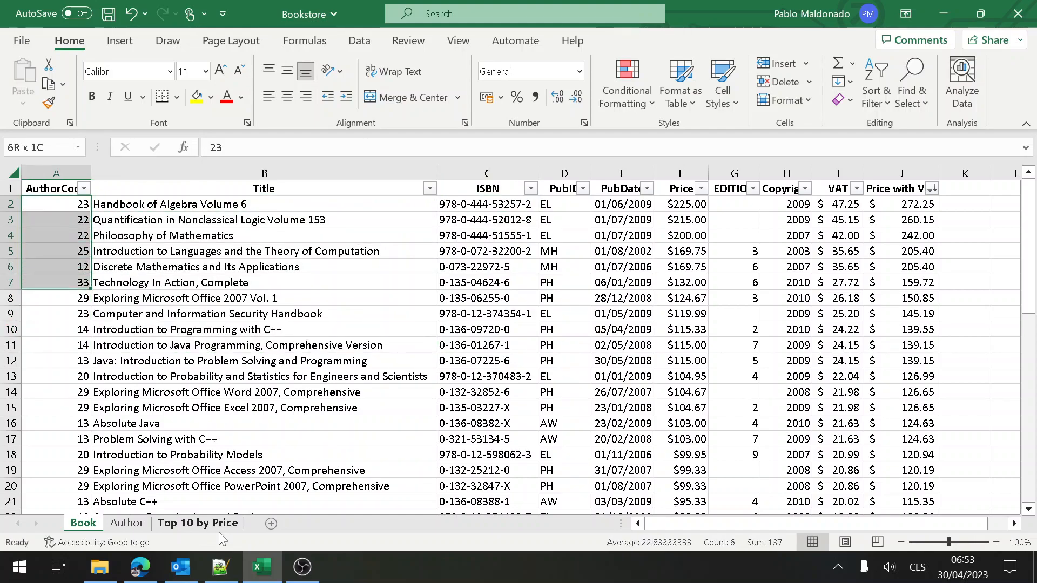
key(shift+Right)
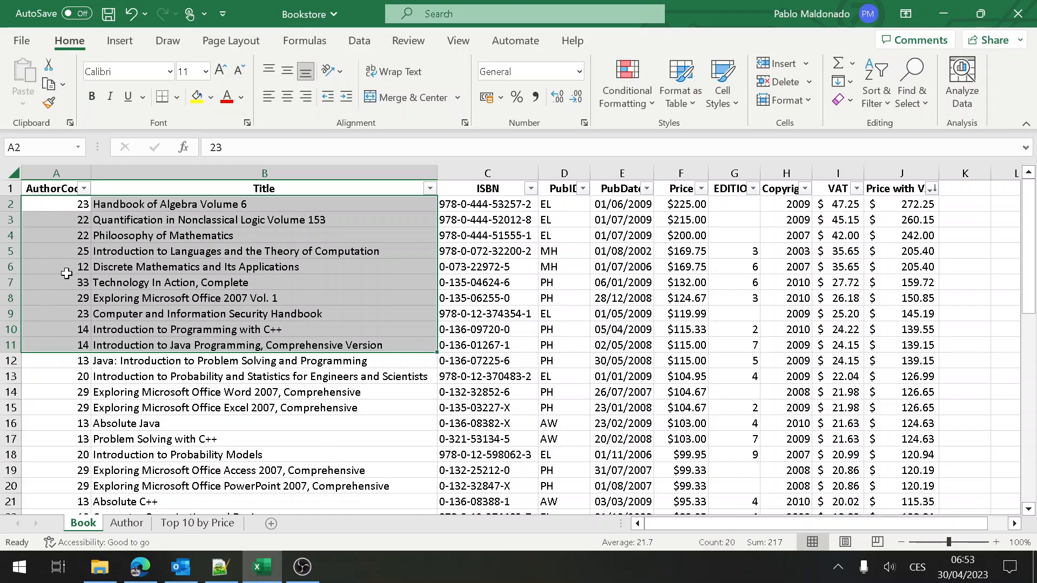
key(ctrl+c)
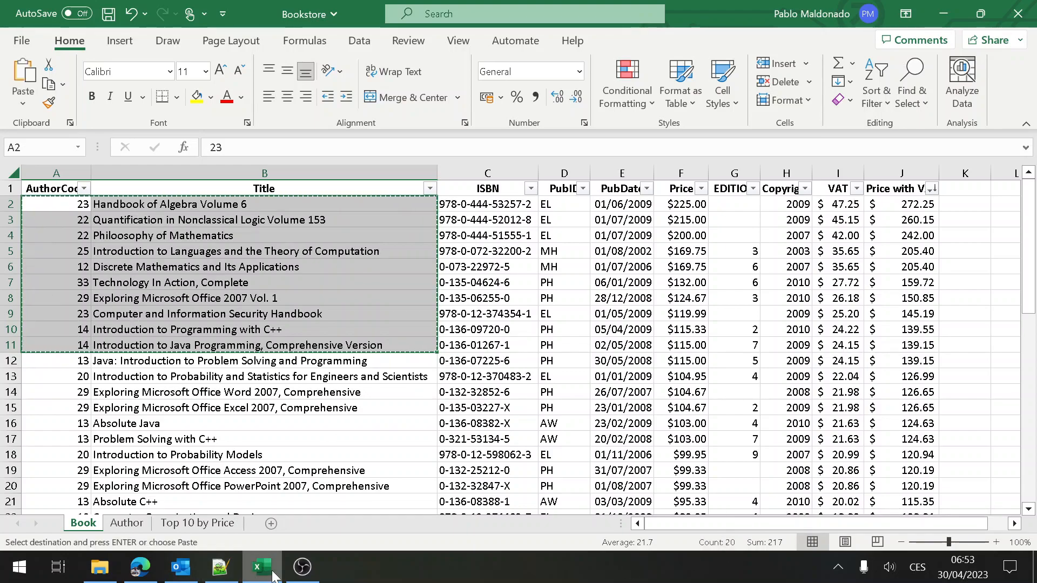
Step: Paste the copied author codes and titles on the Top 10 by Price sheet, starting at D3
mouse_move(220, 567)
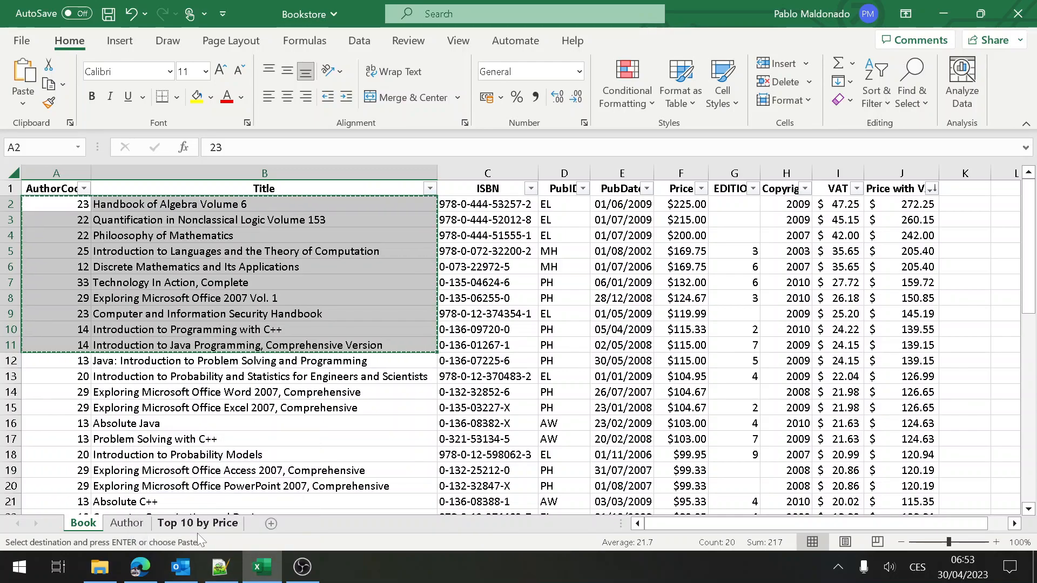
click(200, 526)
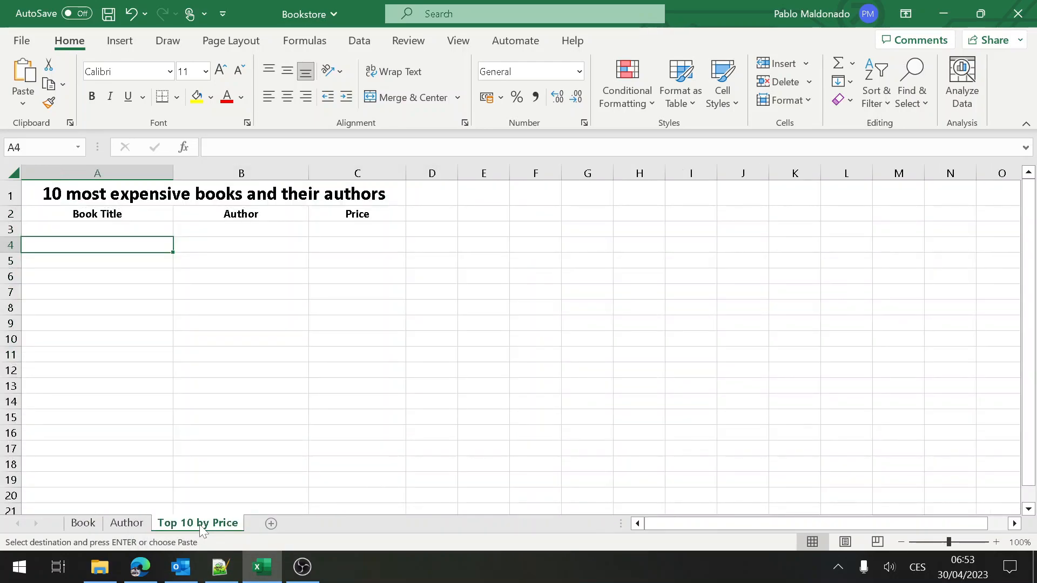
key(Up)
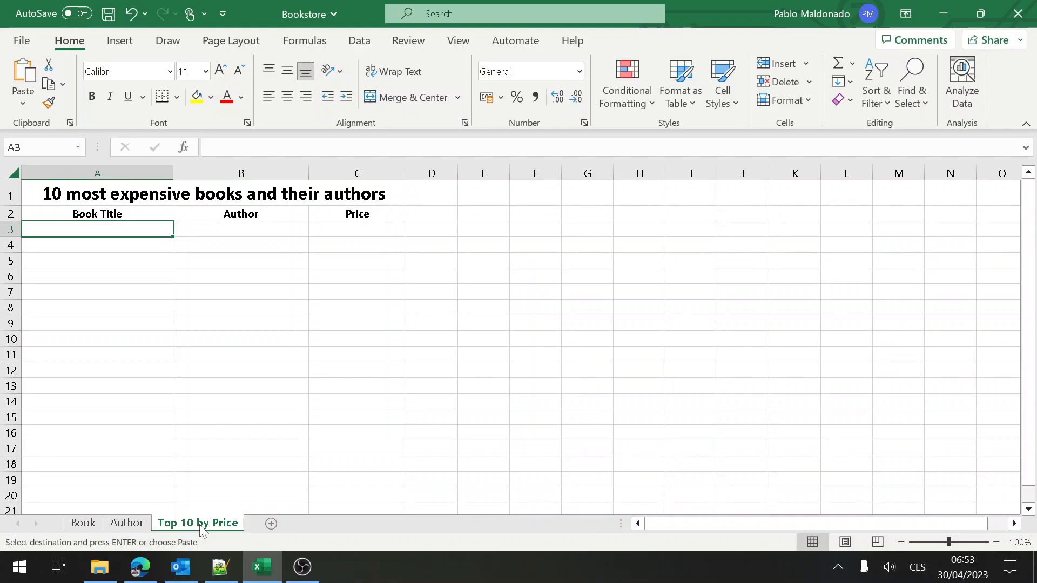
key(Right)
key(Right)
key(Right)
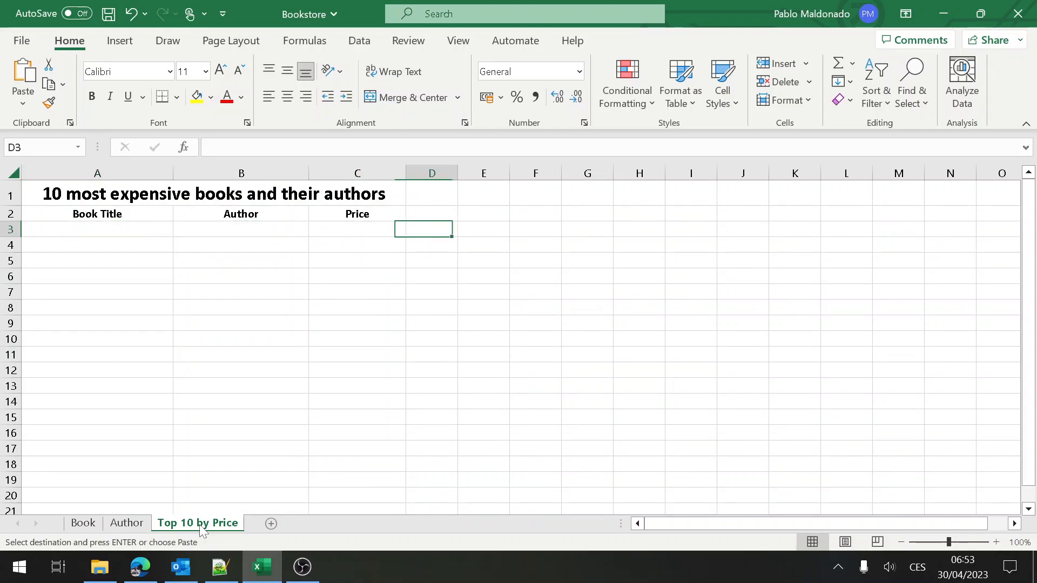
key(ctrl+v)
Step: Move the ten pasted titles from E3:E12 into the Book Title column starting at A3, and autofit column A
key(Right)
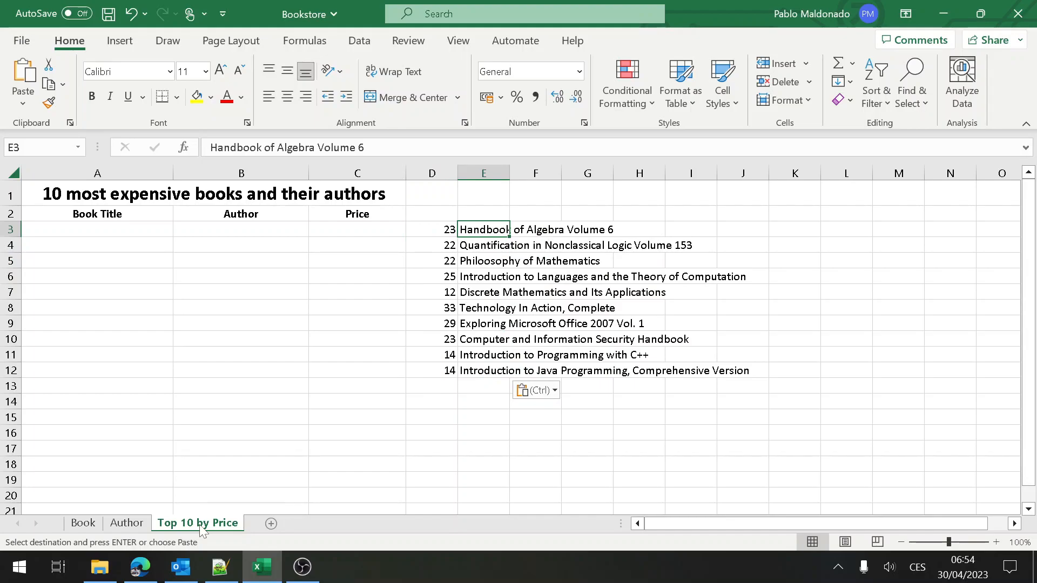
key(shift+Down)
key(shift+Down)
key(shift+Down)
key(shift+Down)
key(shift+Down)
key(shift+Down)
key(shift+Down)
key(shift+Down)
key(shift+Down)
key(shift+Up)
key(shift+Down)
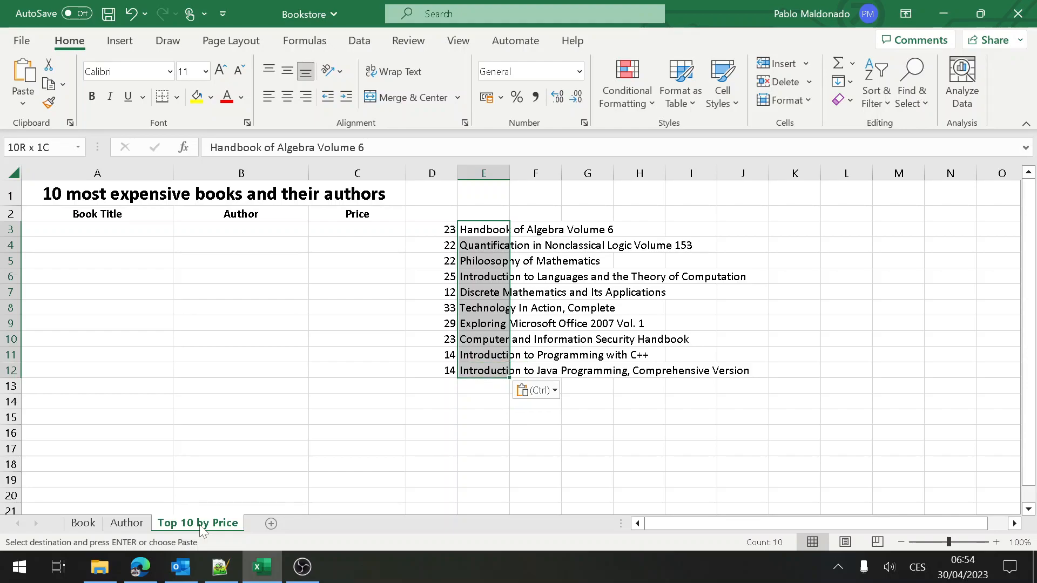
key(Left)
key(Left)
key(Left)
key(Left)
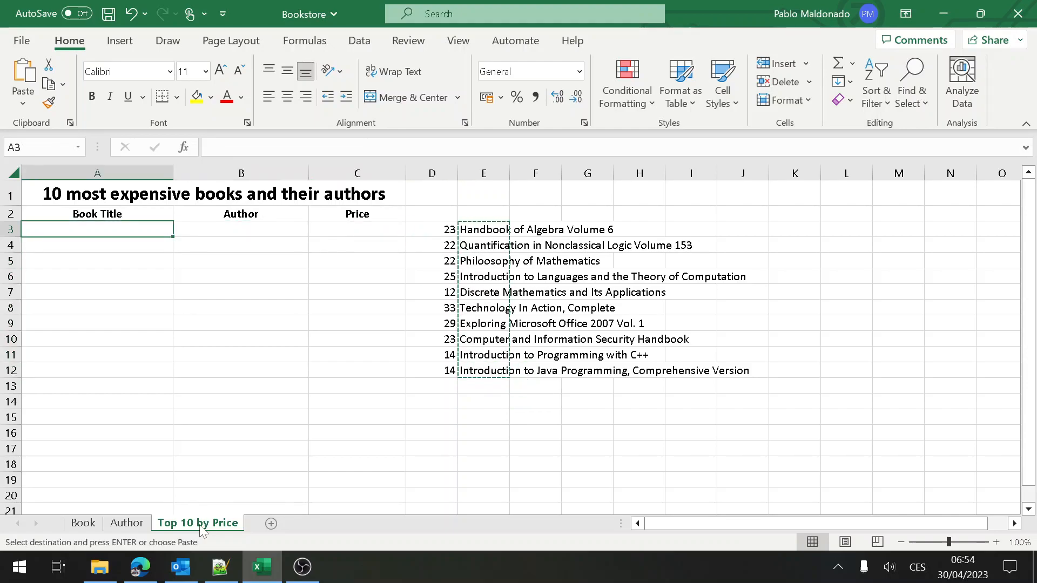
key(ctrl+v)
key(Right)
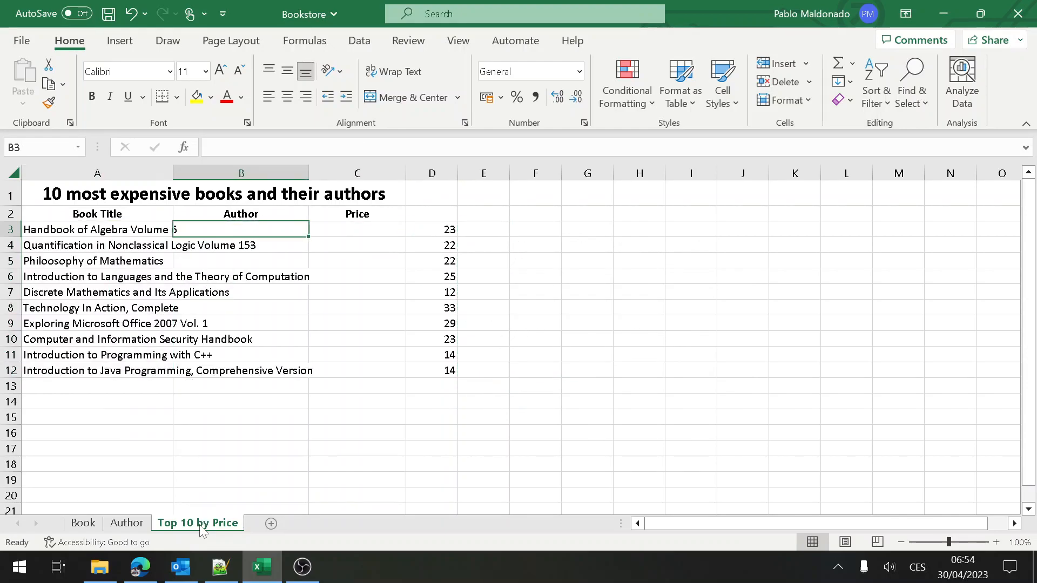
double_click(173, 171)
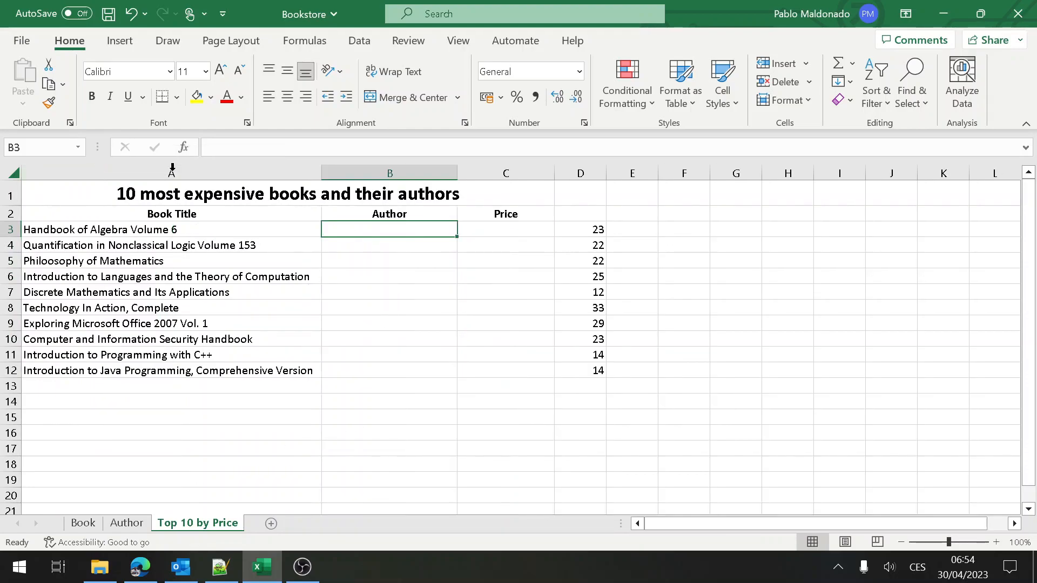
Step: Enter the header Author Code in D2 above the pasted codes and autofit column D
click(598, 244)
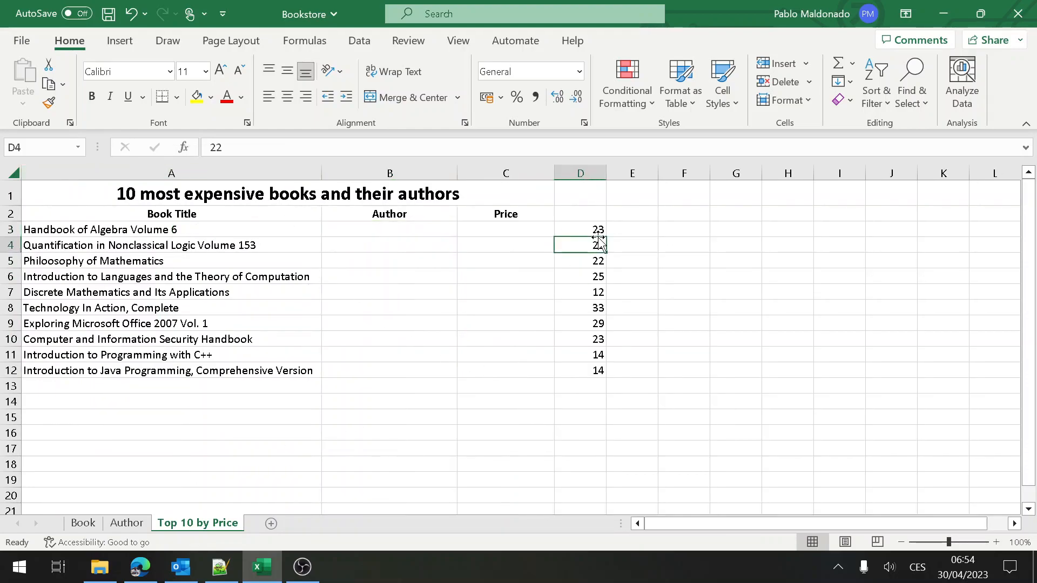
key(Up)
key(Up)
text(Author Co)
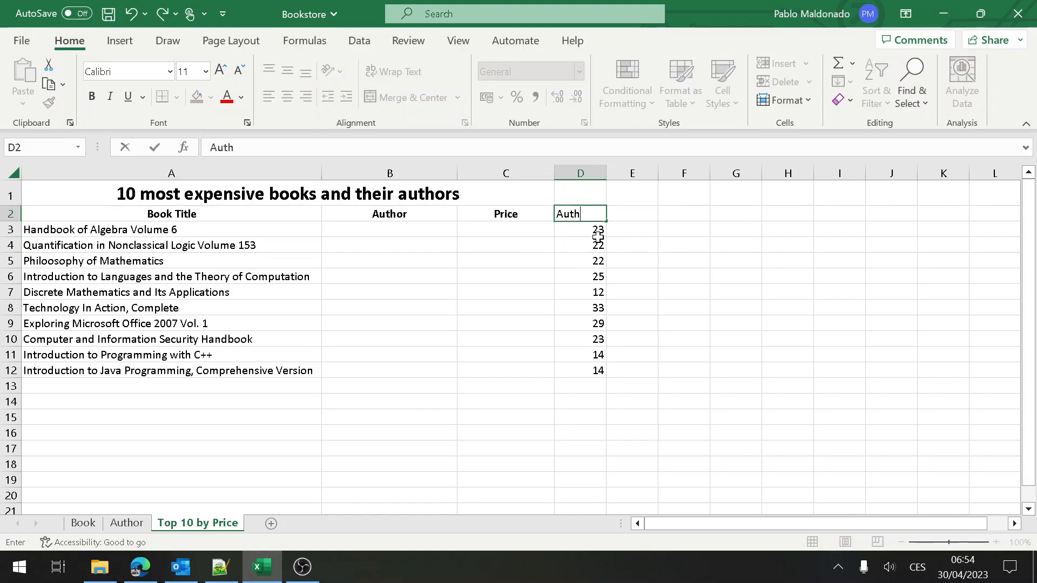
key(BackSpace)
key(BackSpace)
key(BackSpace)
text(Code)
key(Return)
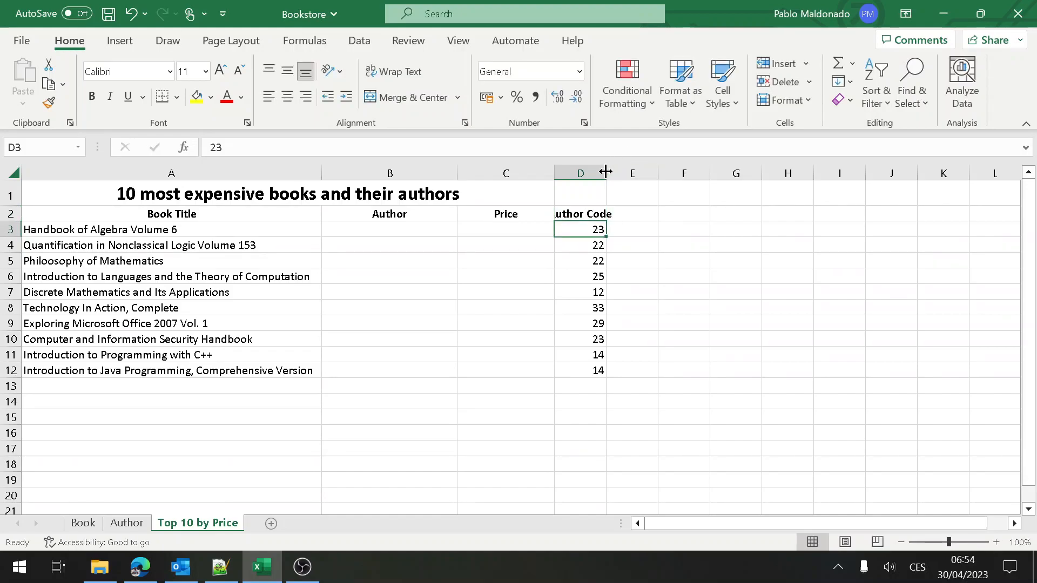
double_click(606, 171)
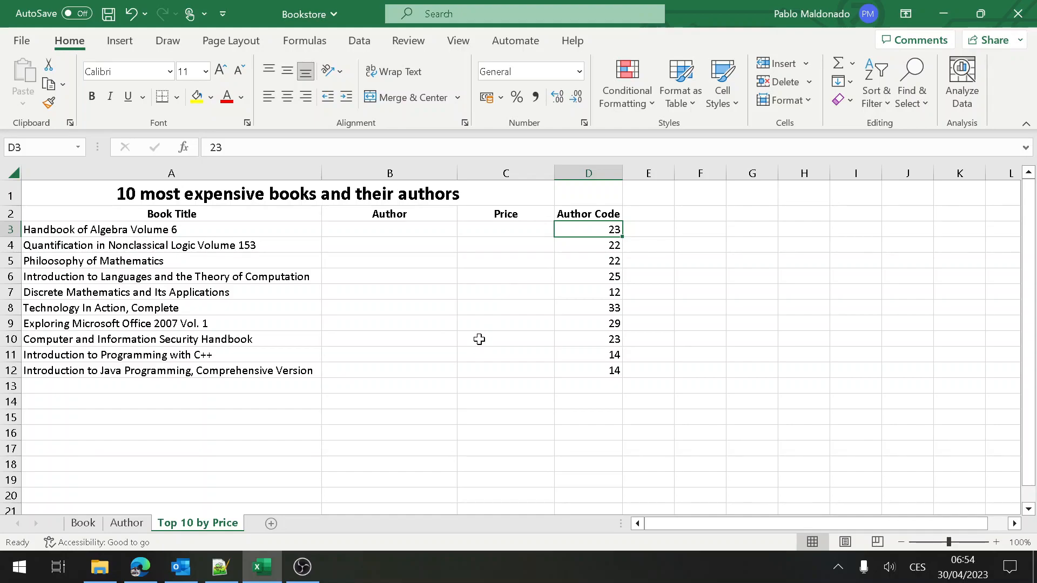
Step: Start a VLOOKUP formula in C3 under Price, with the book title in A3 as the lookup value
key(Left)
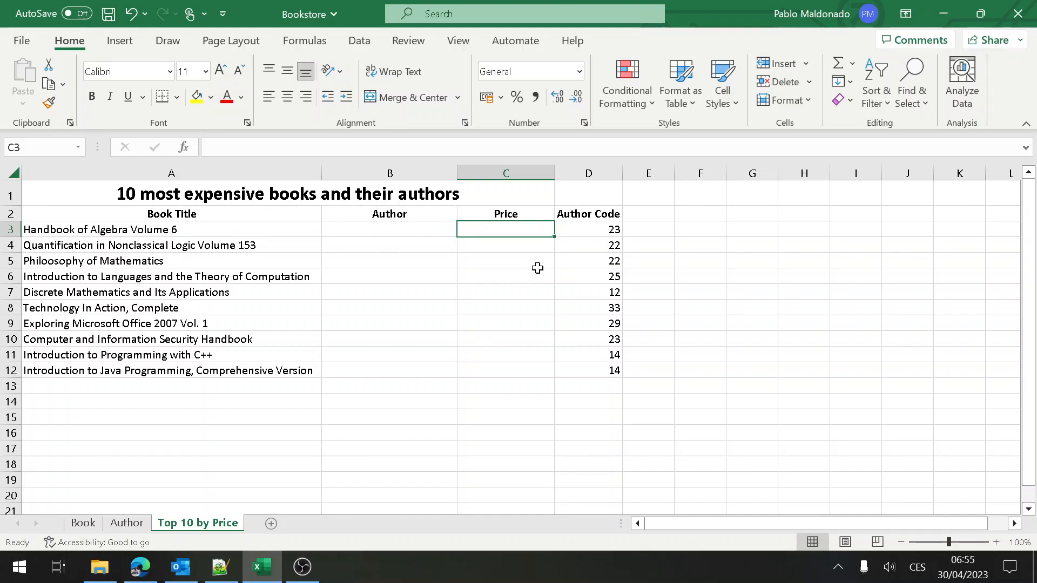
text(=)
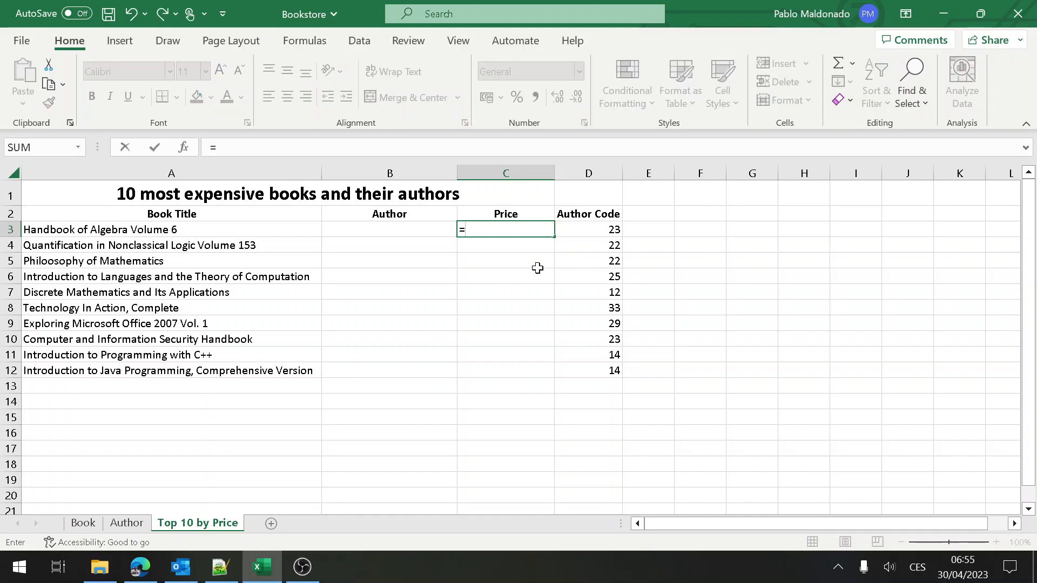
text(vlook)
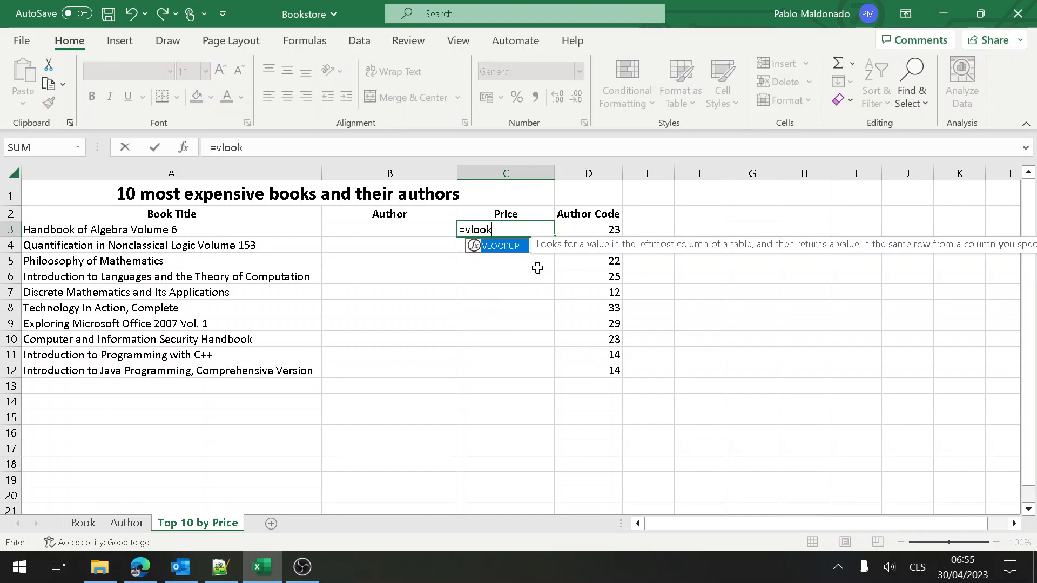
key(Tab)
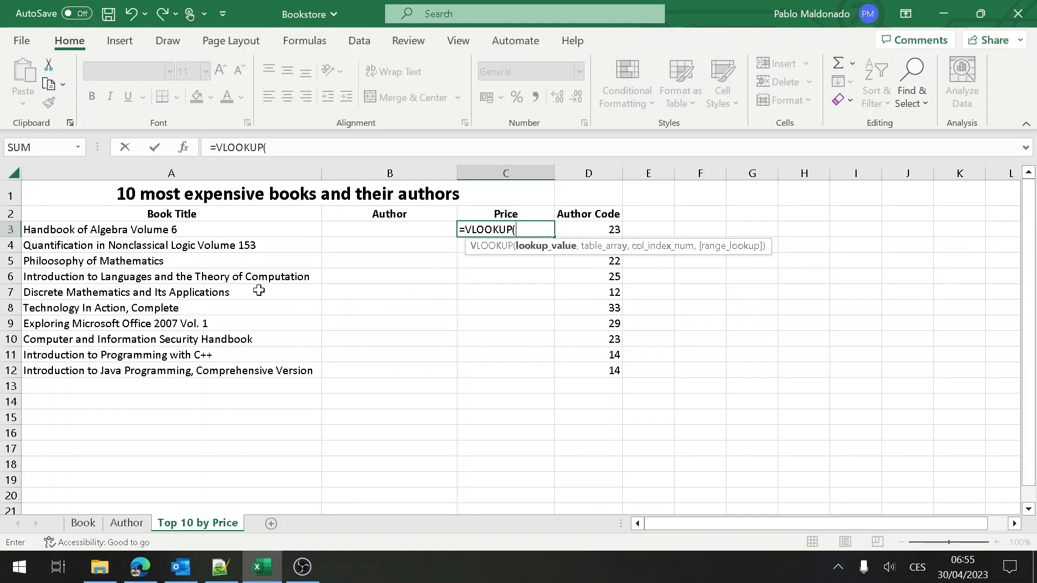
click(244, 228)
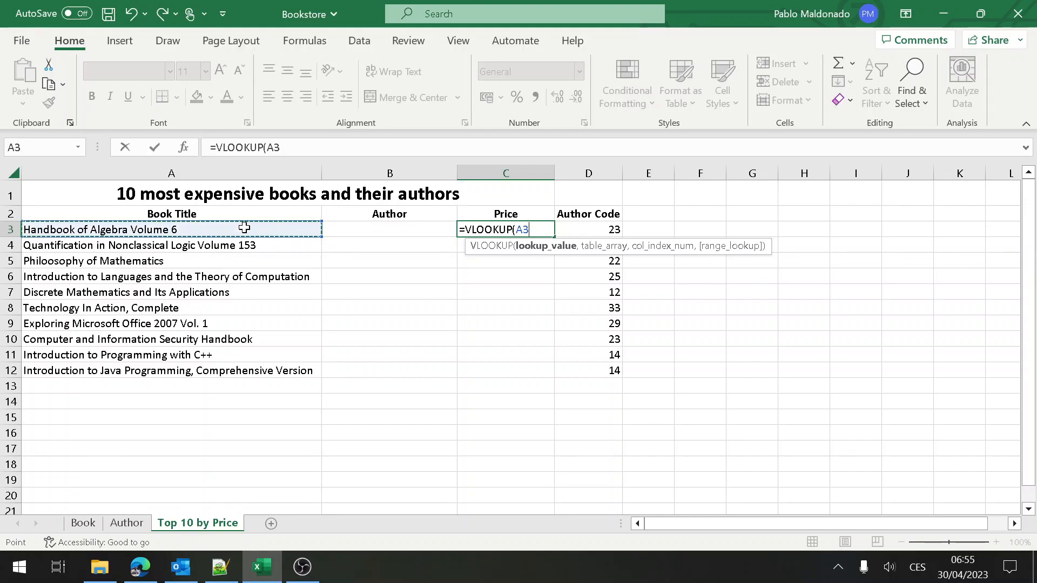
text(,)
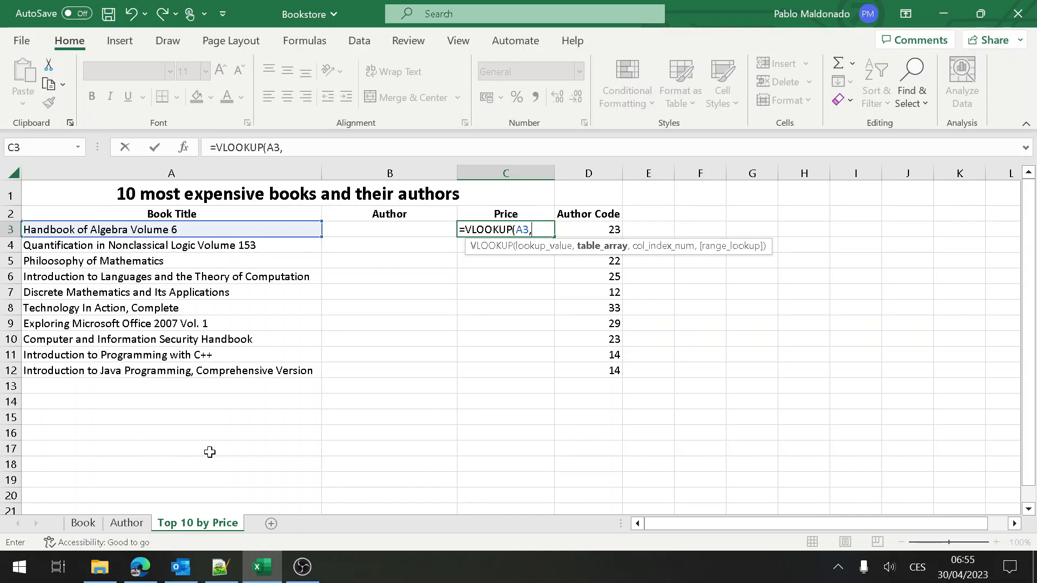
Step: Set the VLOOKUP's table array to the Title through Price columns of the Book sheet, Book!B2:F50
click(85, 522)
click(343, 203)
key(shift+Down)
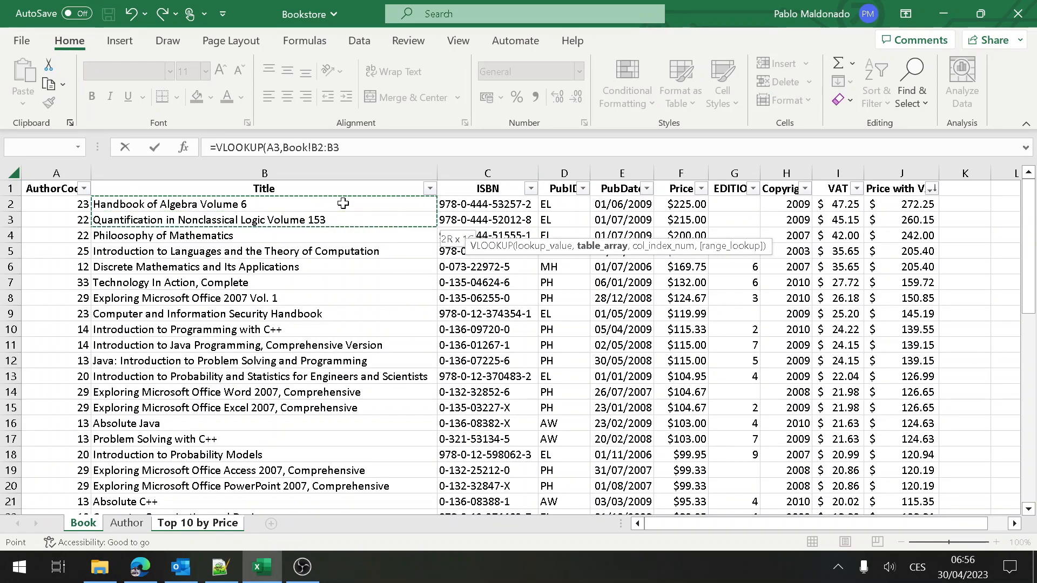
key(shift+Right)
key(shift+Down)
key(shift+Down)
key(shift+Down)
key(shift+Down)
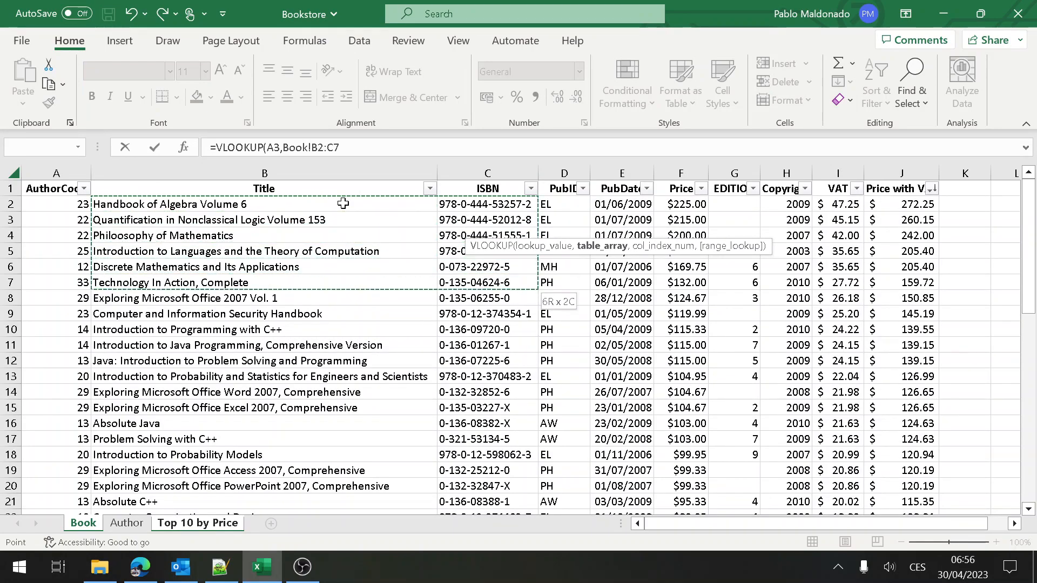
key(shift+Right)
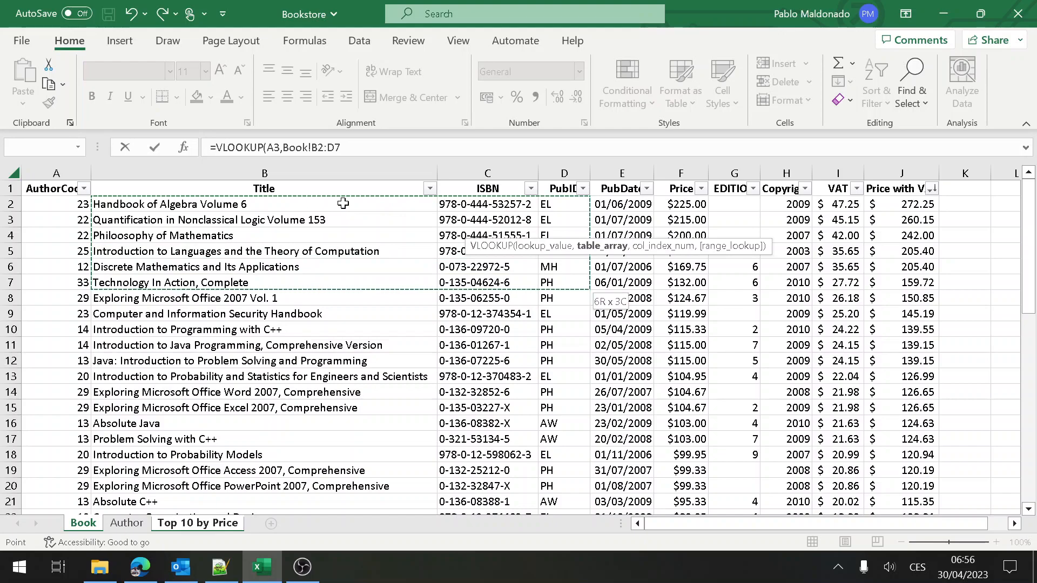
key(shift+Right)
key(shift+Right)
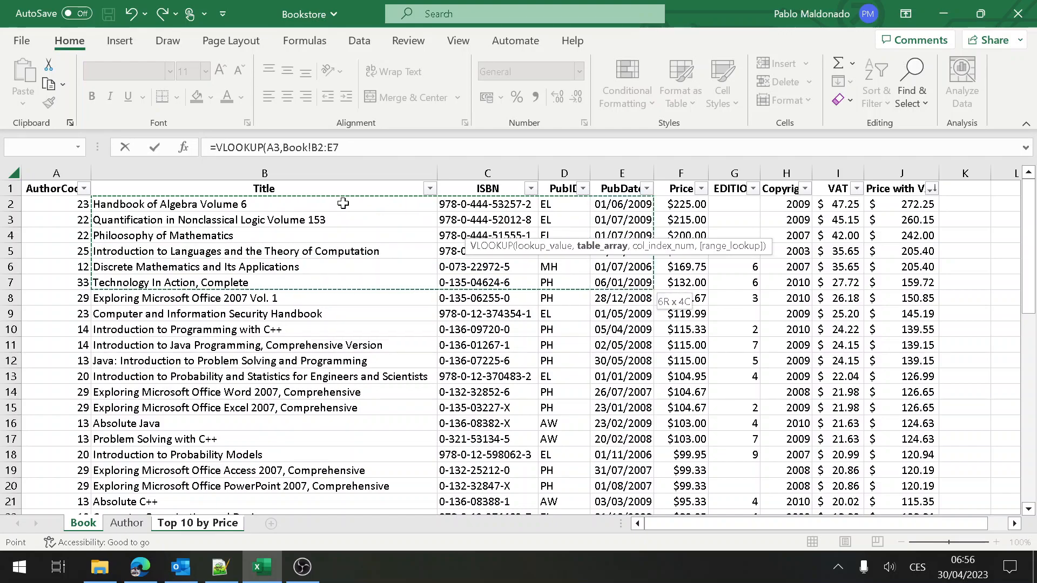
key(shift+Down)
key(shift+Down)
key(shift+Down)
key(shift+Down)
key(shift+Down)
key(shift+Down)
key(shift+Down)
key(shift+Down)
key(shift+Down)
key(shift+Down)
key(shift+Down)
key(shift+Down)
key(shift+Down)
key(shift+Down)
key(shift+Down)
key(shift+Down)
key(shift+Down)
key(shift+Down)
key(shift+Down)
key(shift+Down)
key(shift+Down)
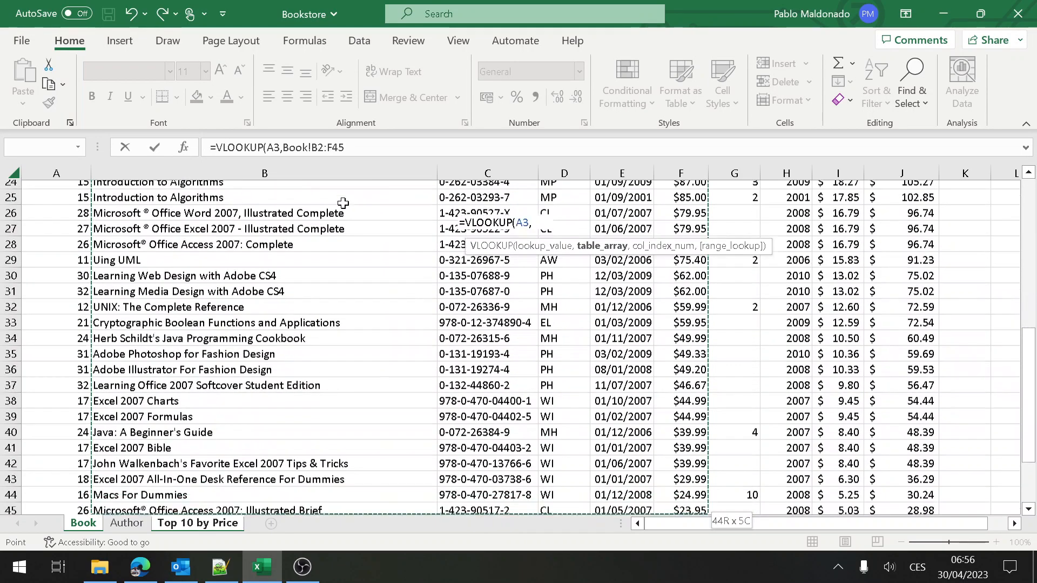
key(shift+Down)
key(shift+Down)
key(shift+Down)
key(shift+Down)
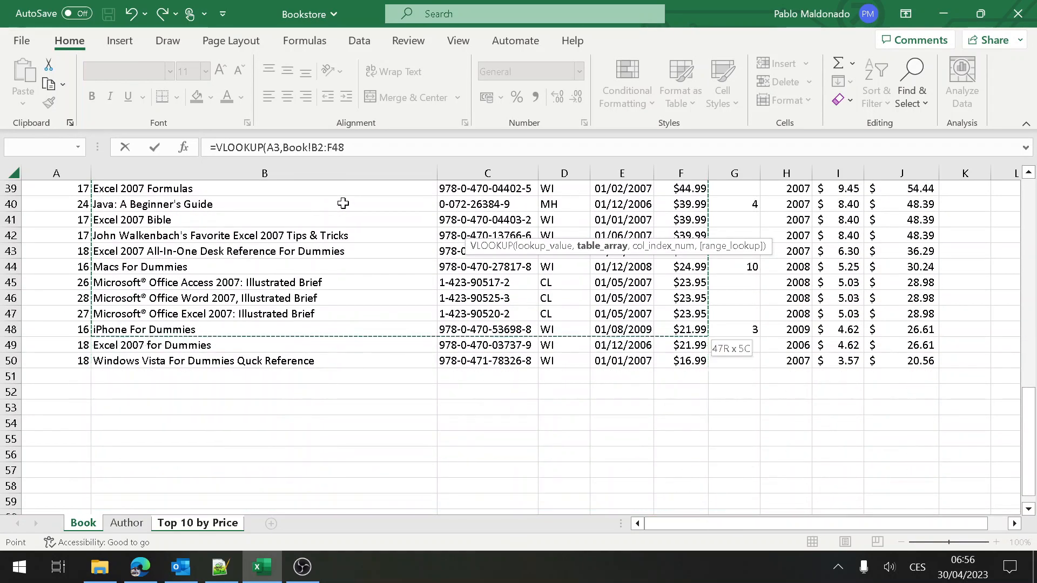
key(shift+Down)
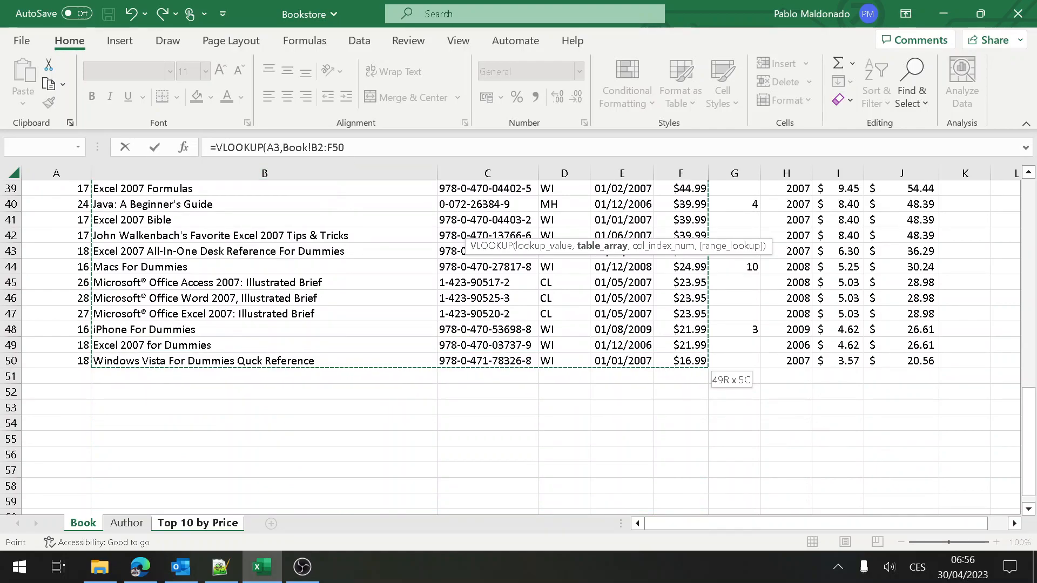
Step: Complete the VLOOKUP in C3 with column index 5 and FALSE for an exact match
key(F2)
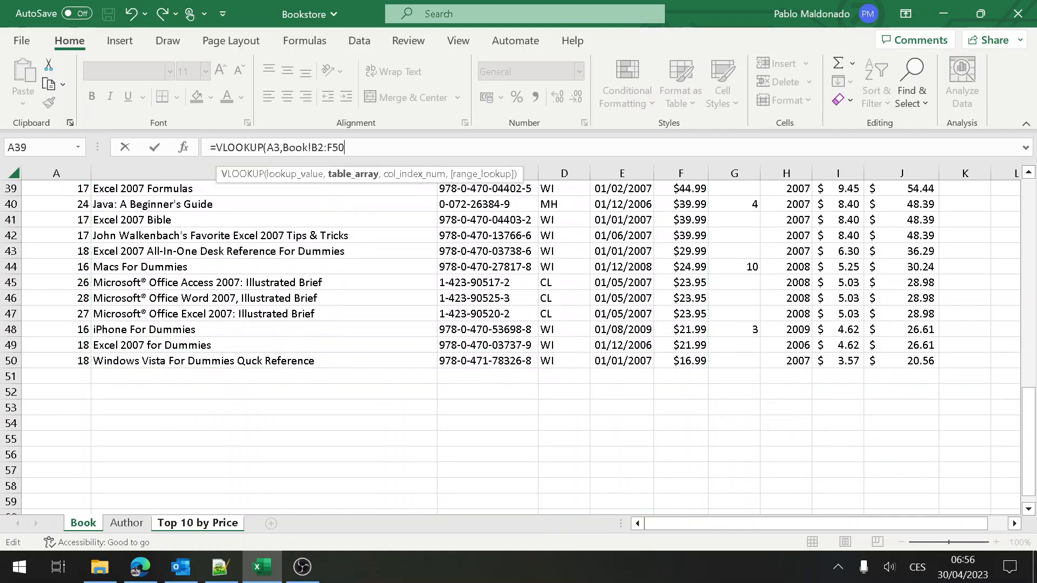
text(,5)
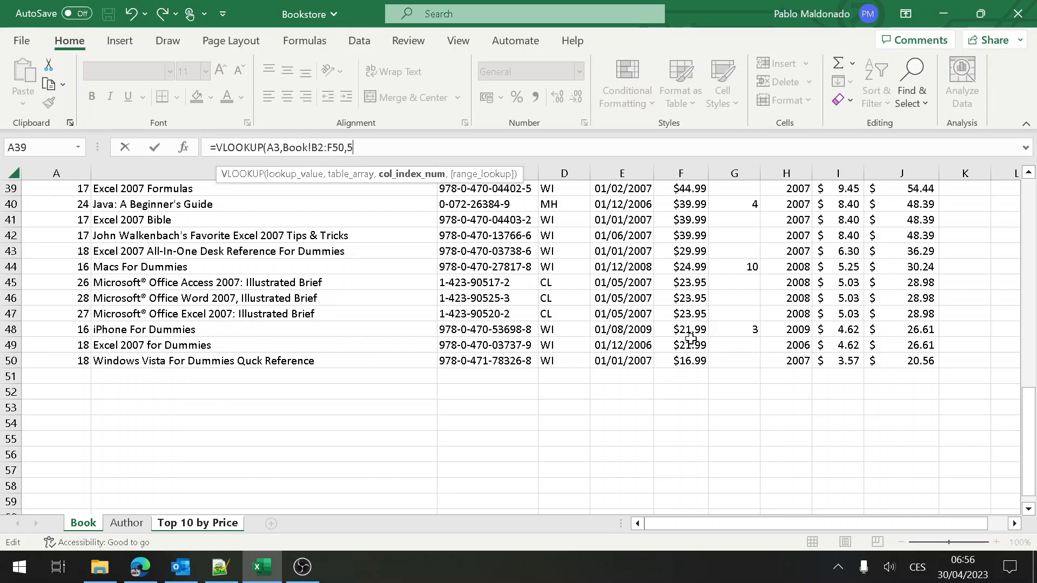
text(,)
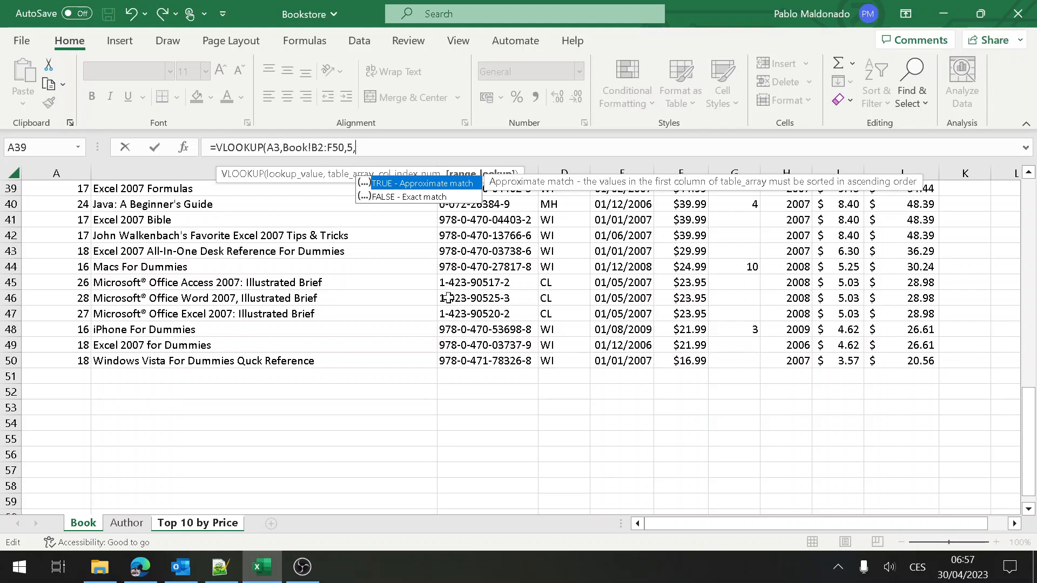
click(451, 199)
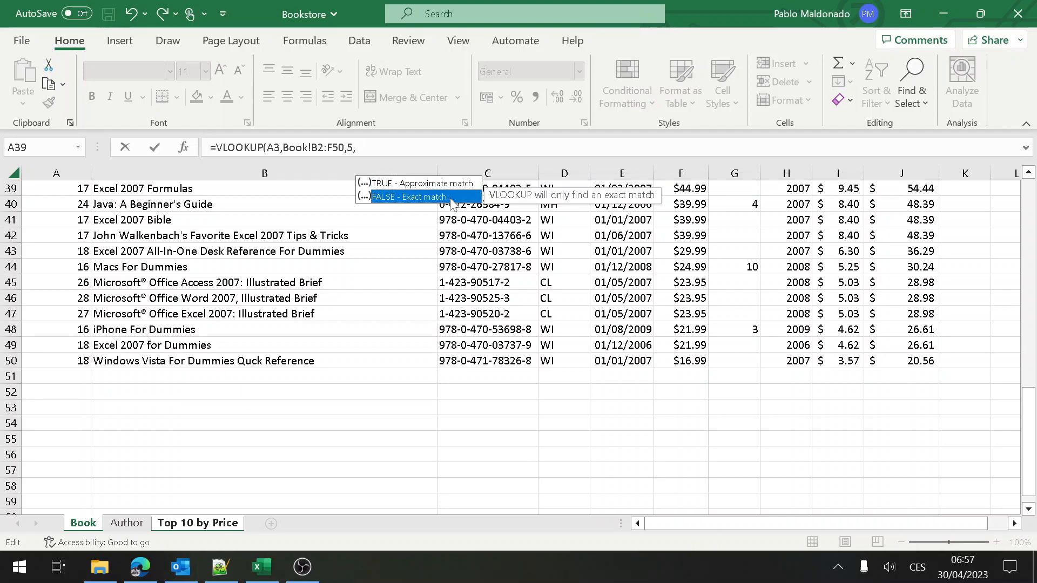
double_click(439, 194)
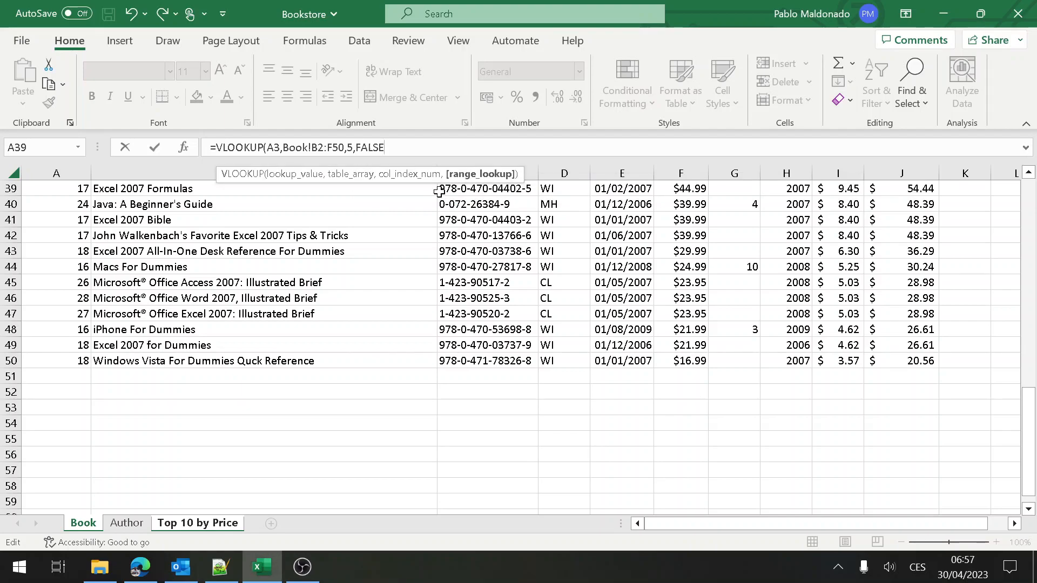
text())
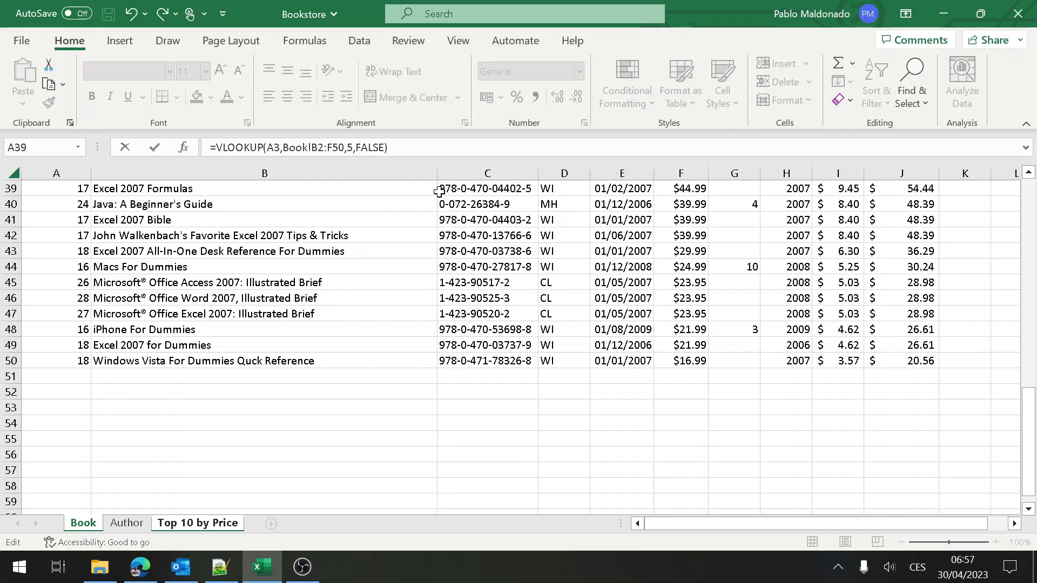
key(Return)
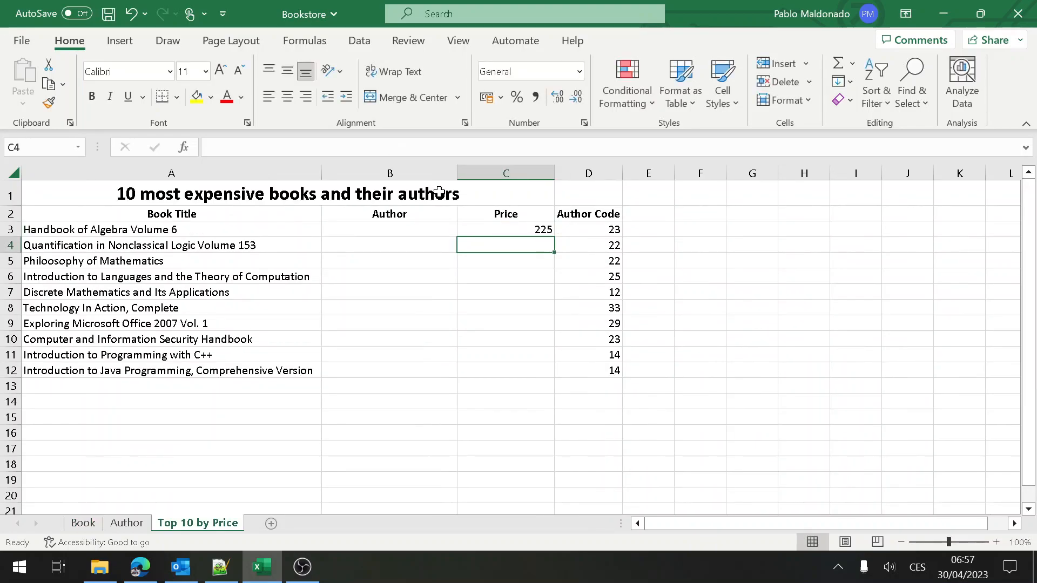
Step: Check the looked-up price in C3 against the Price entry for Handbook of Algebra Volume 6 on the Book sheet
key(Up)
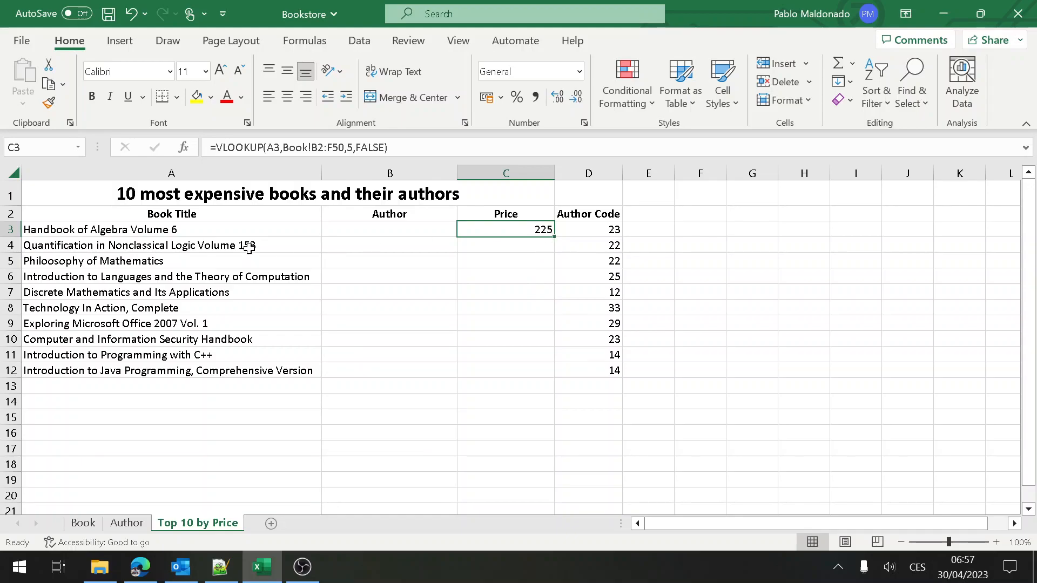
click(93, 527)
scroll(736, 398, up, 12)
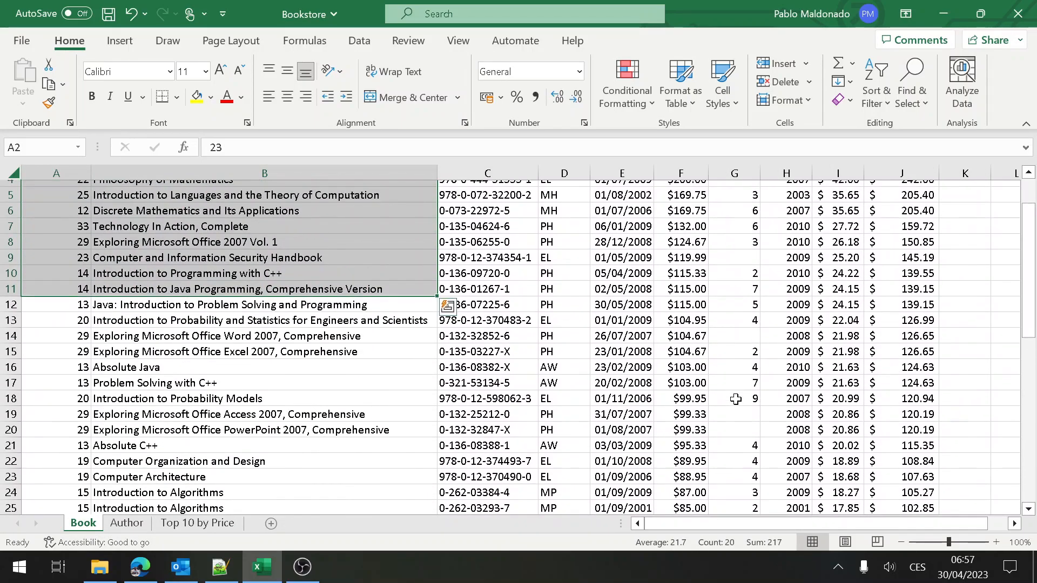
scroll(735, 399, up, 1)
click(698, 206)
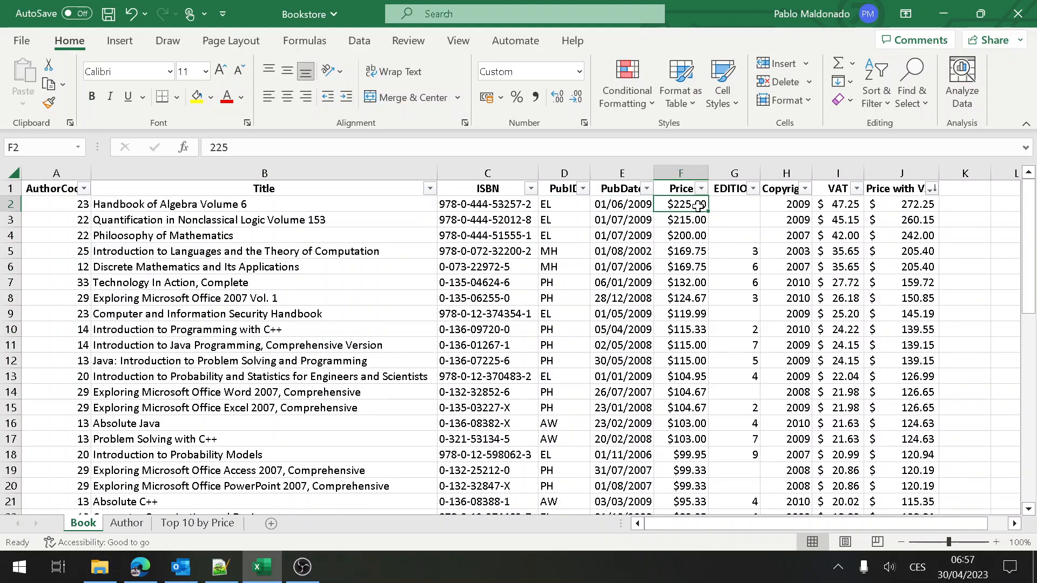
click(207, 527)
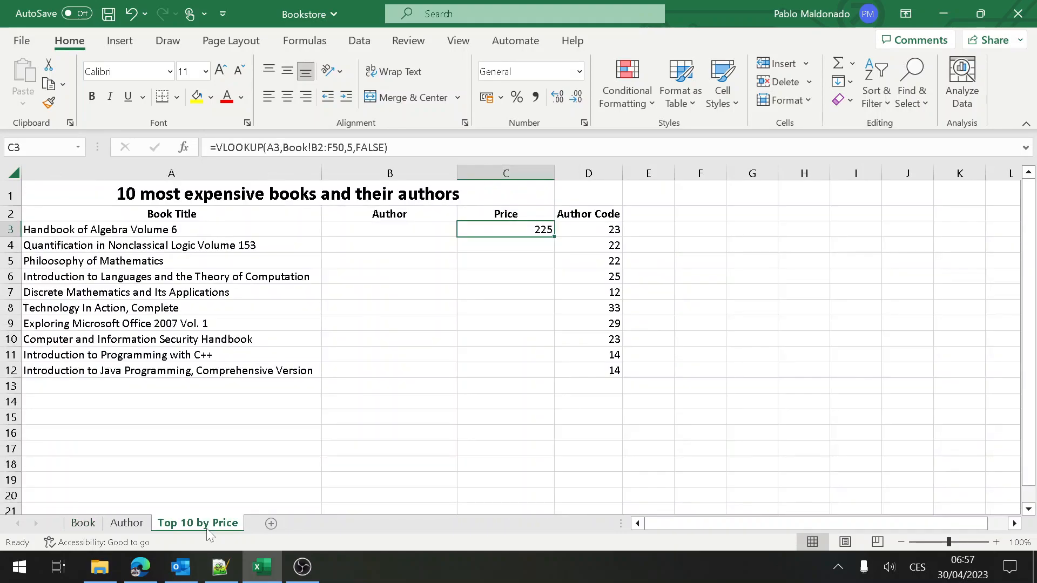
Step: Fill the VLOOKUP from C3 down through C12 and apply the $ English (United States) accounting format to the prices
double_click(556, 236)
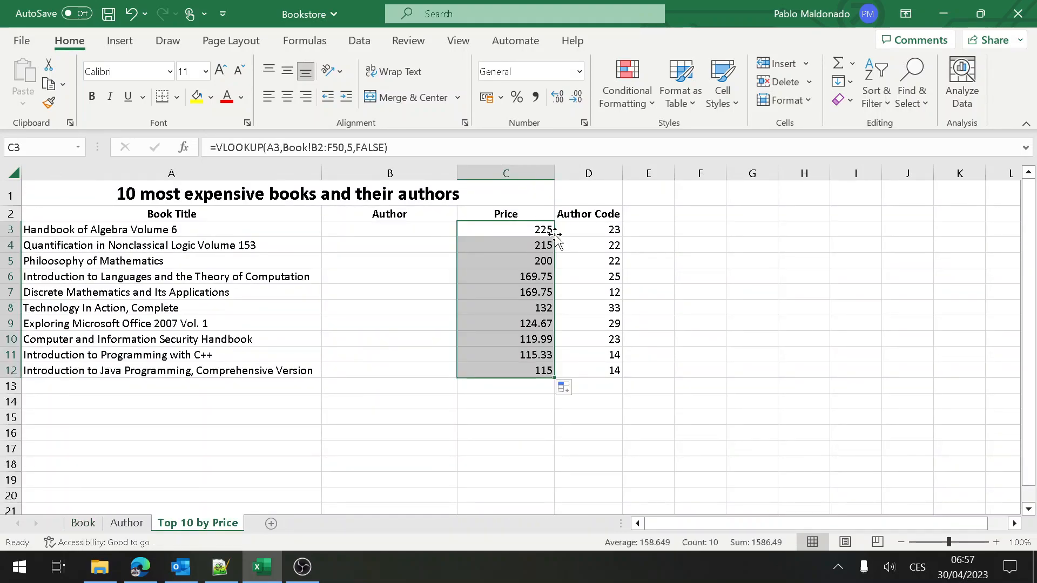
click(501, 98)
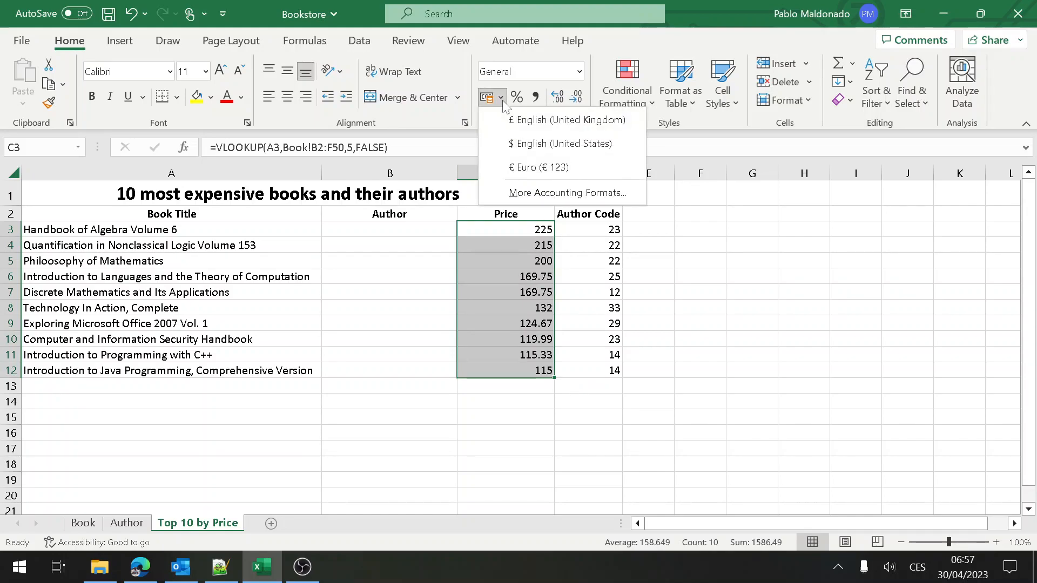
click(511, 145)
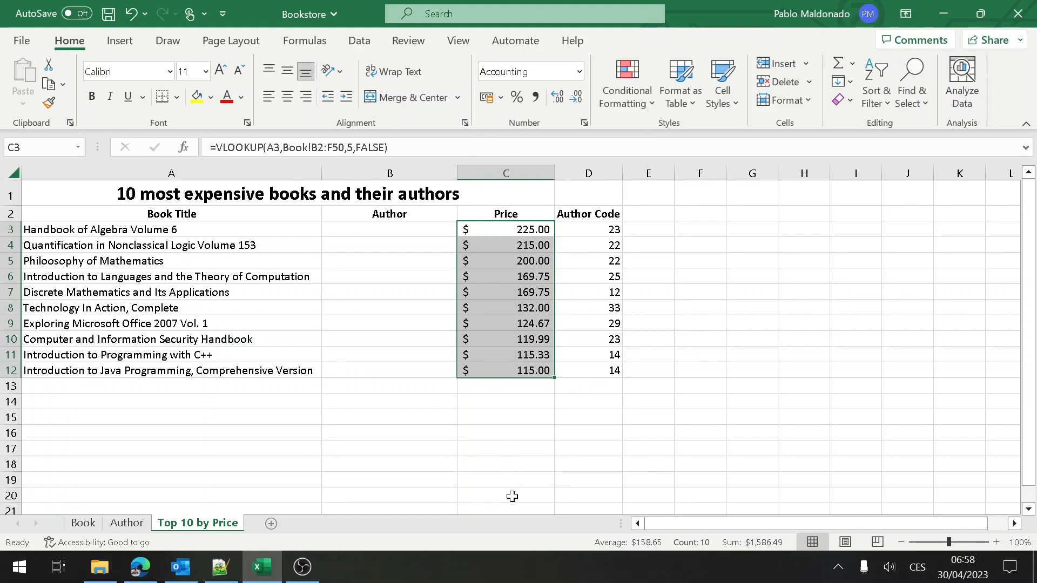
Step: Examine the available number formats and the Format Cells alignment, font and border options for C3:C12
click(579, 75)
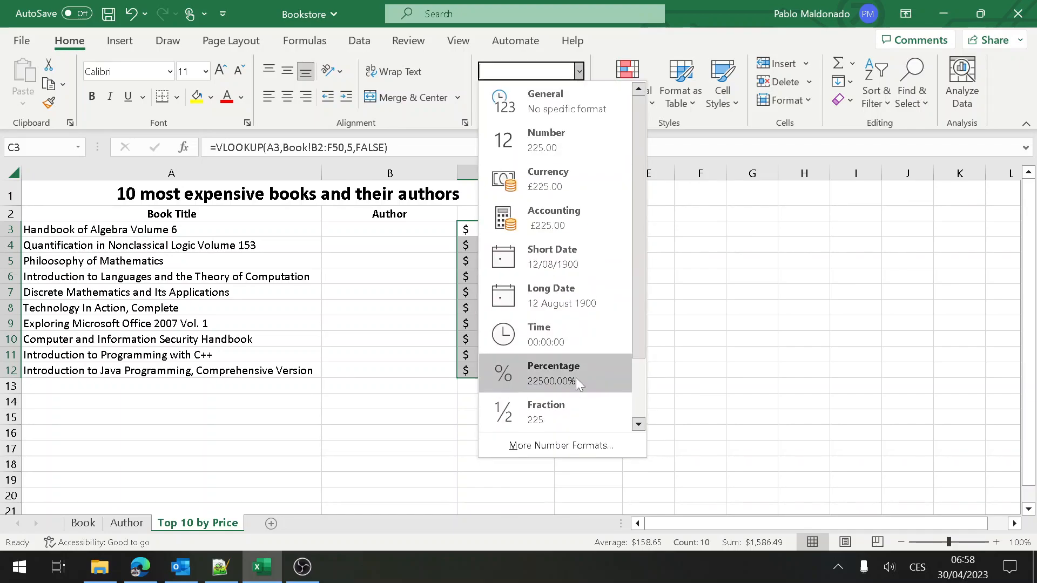
scroll(590, 320, down, 2)
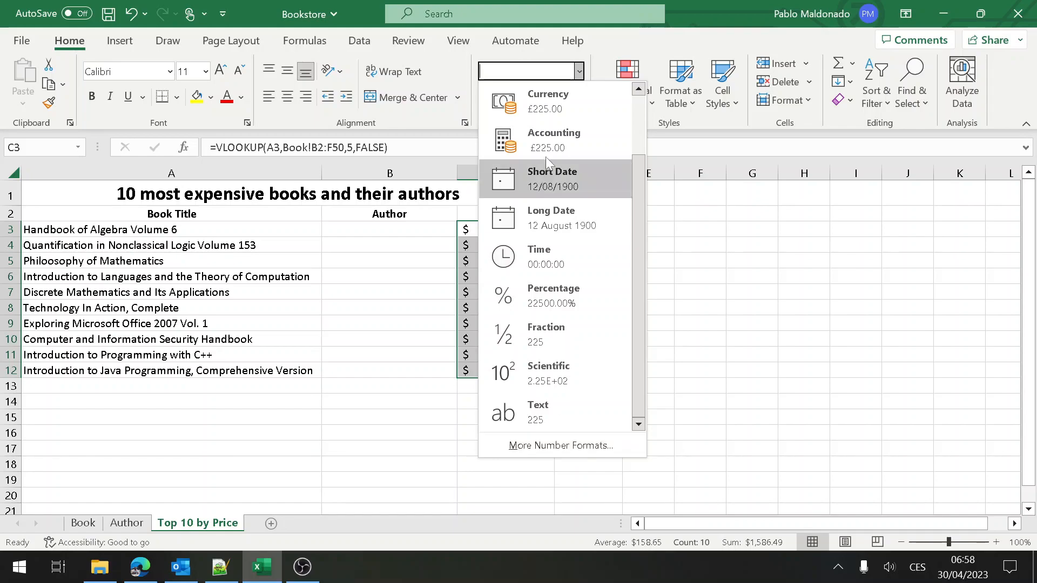
click(588, 445)
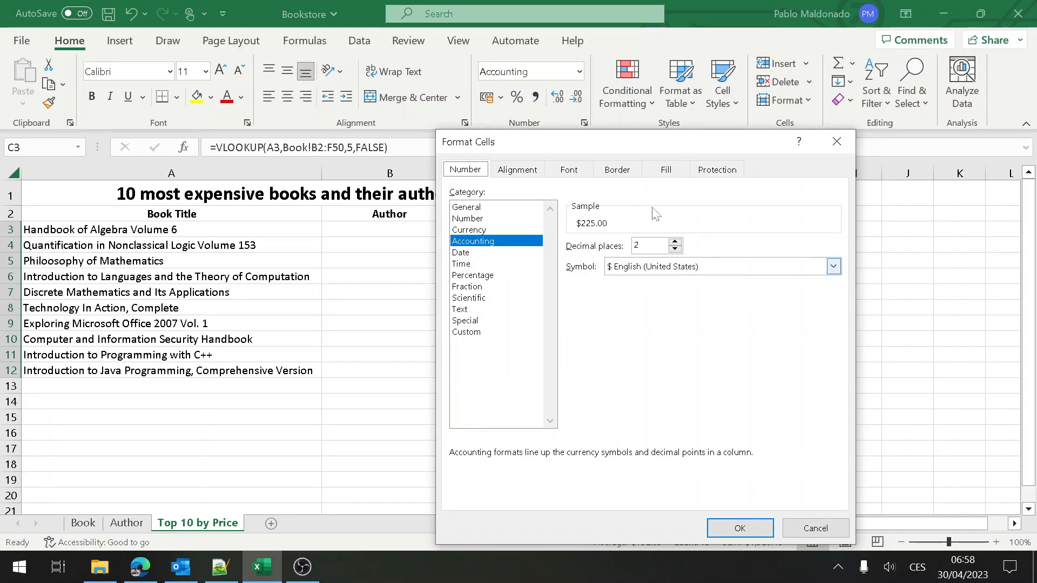
click(513, 171)
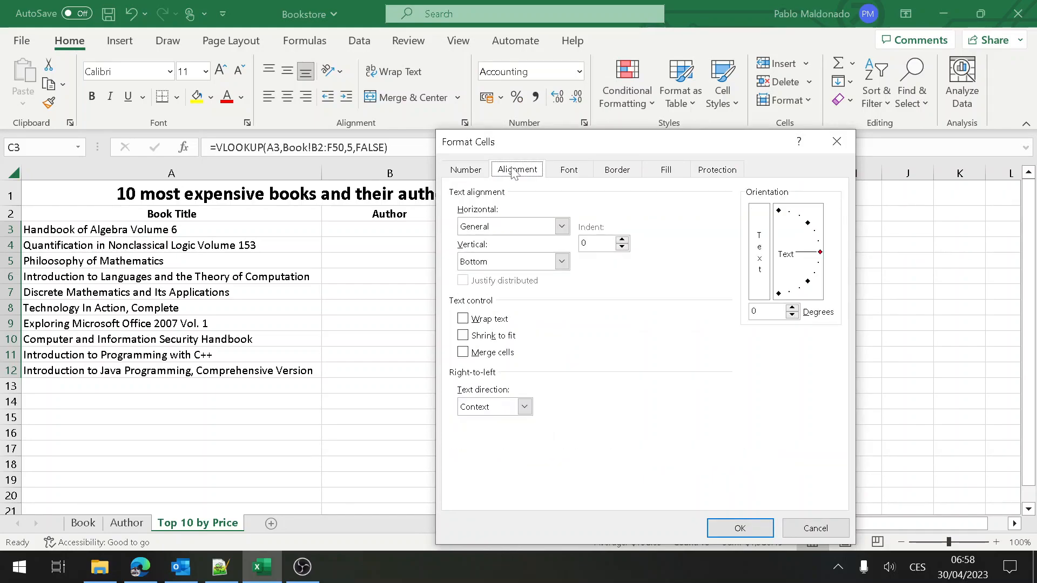
click(569, 170)
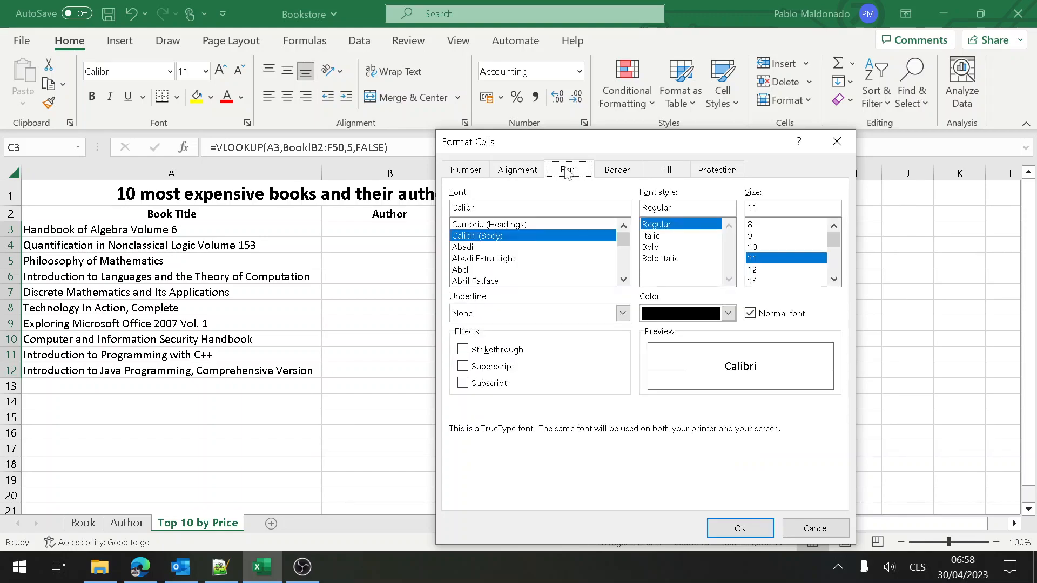
click(611, 171)
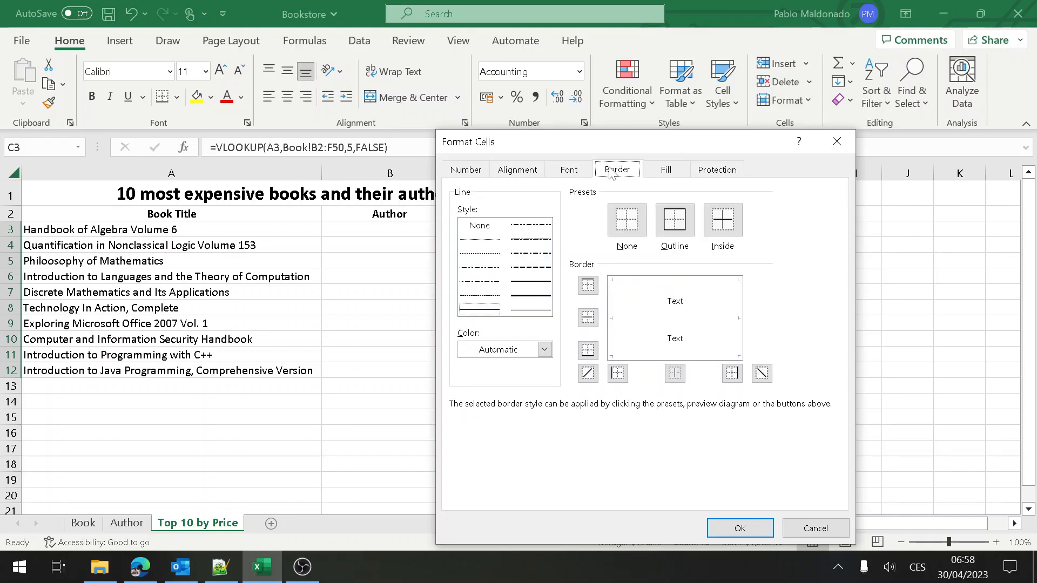
click(709, 173)
click(826, 530)
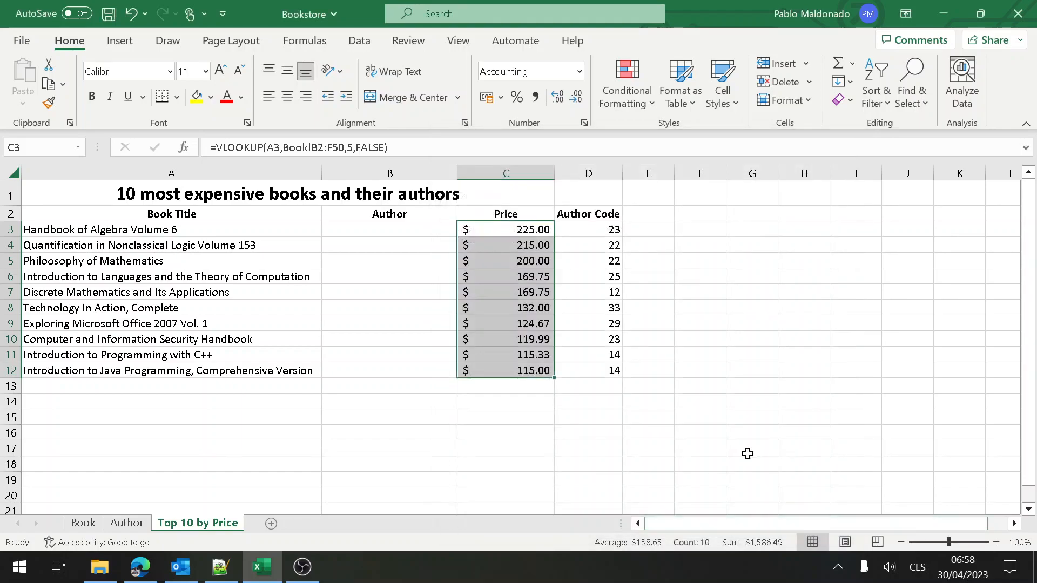
Step: Apply the $ English (United States) accounting format to the Book sheet's Price column F and return to the Top 10 by Price sheet
click(84, 523)
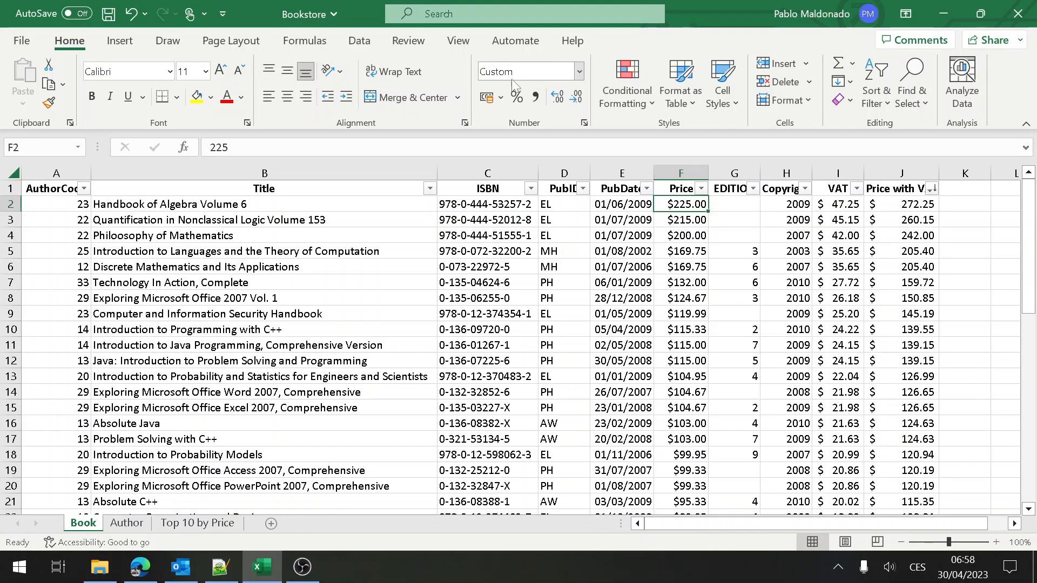
click(501, 98)
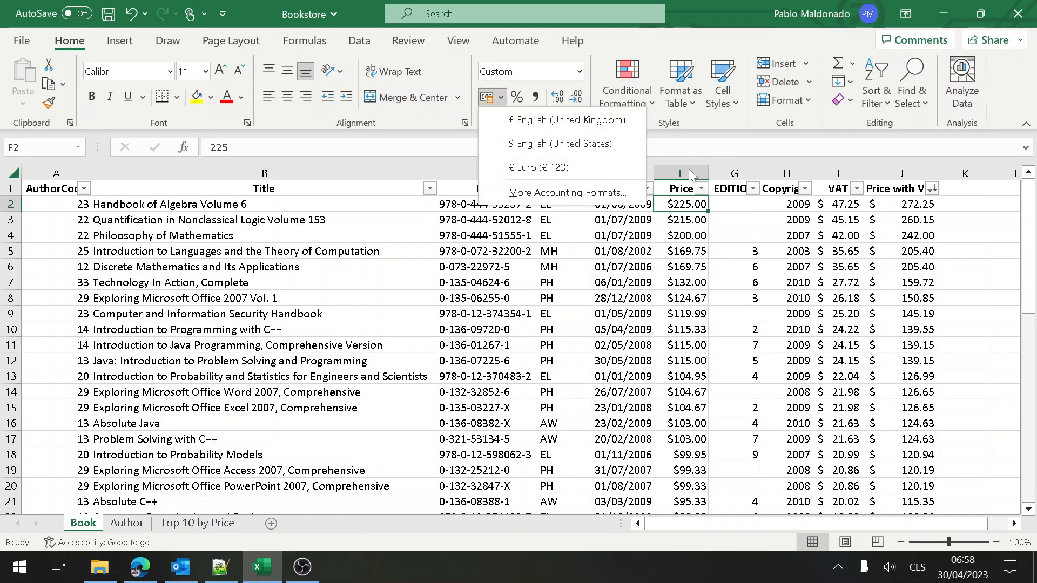
click(688, 170)
click(501, 98)
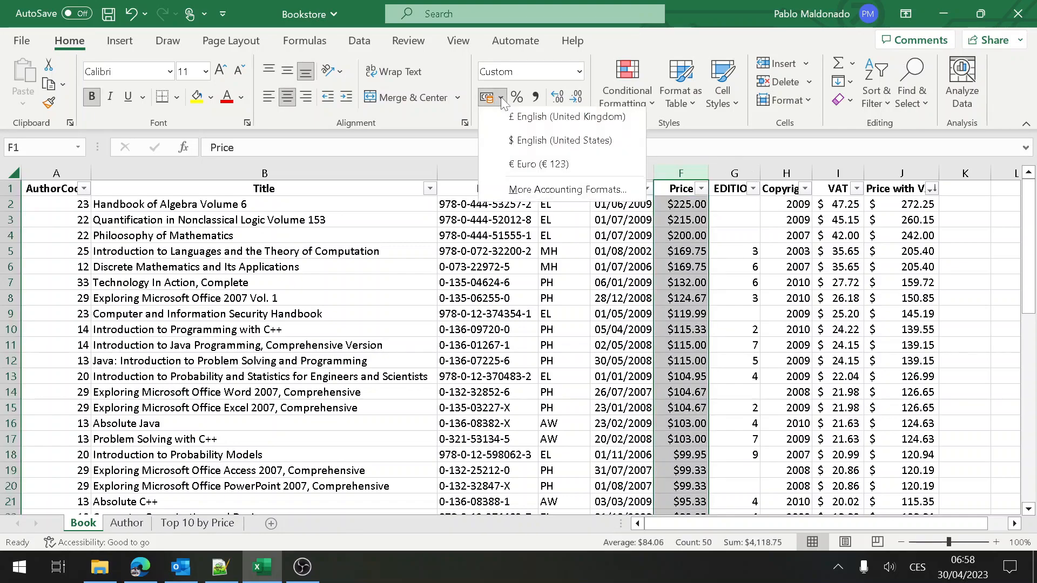
click(526, 147)
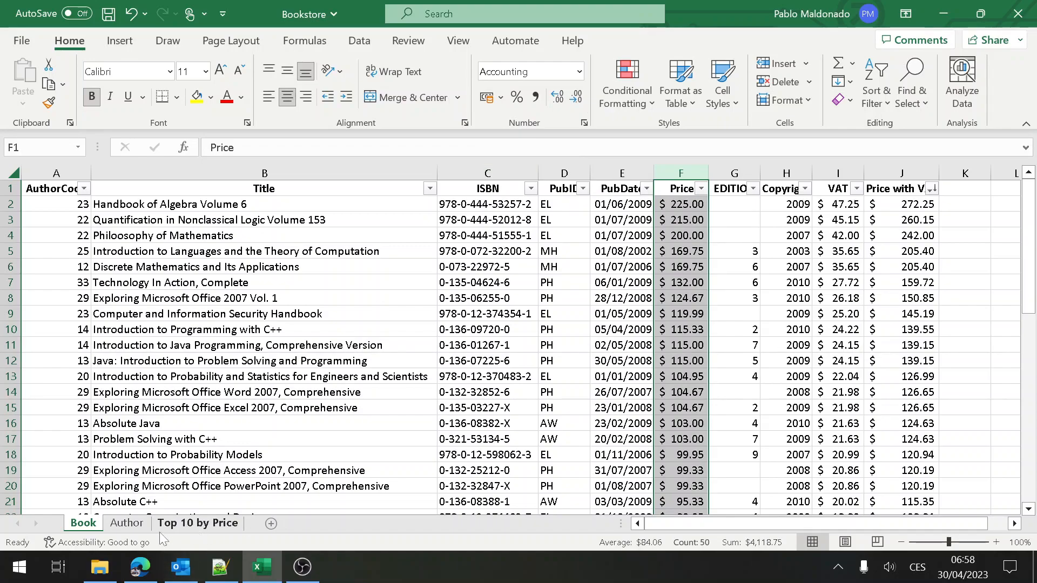
click(198, 523)
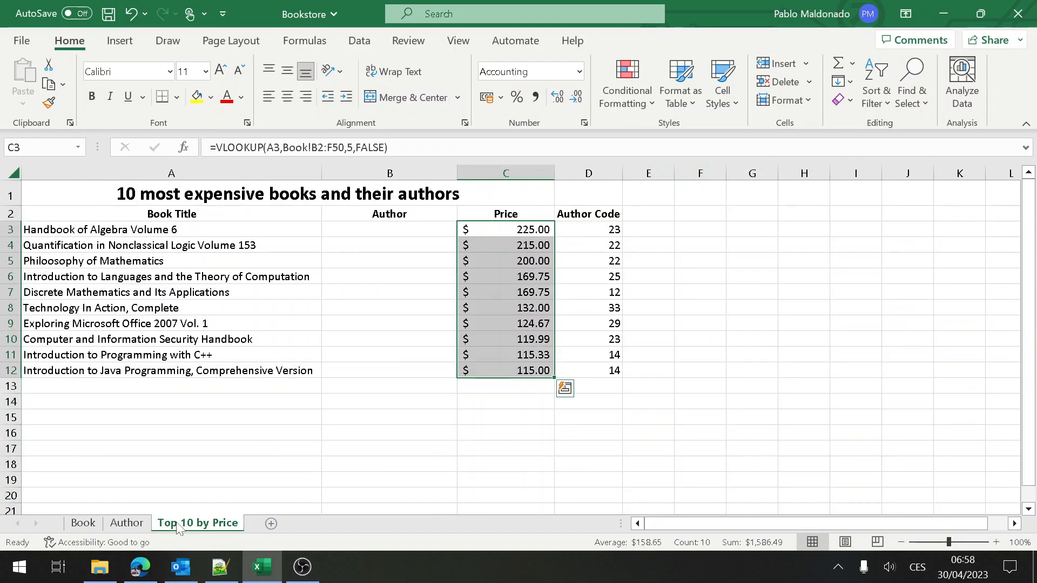
Step: Start a VLOOKUP formula in B3 under Author, with the author code in D3 as the lookup value
click(501, 337)
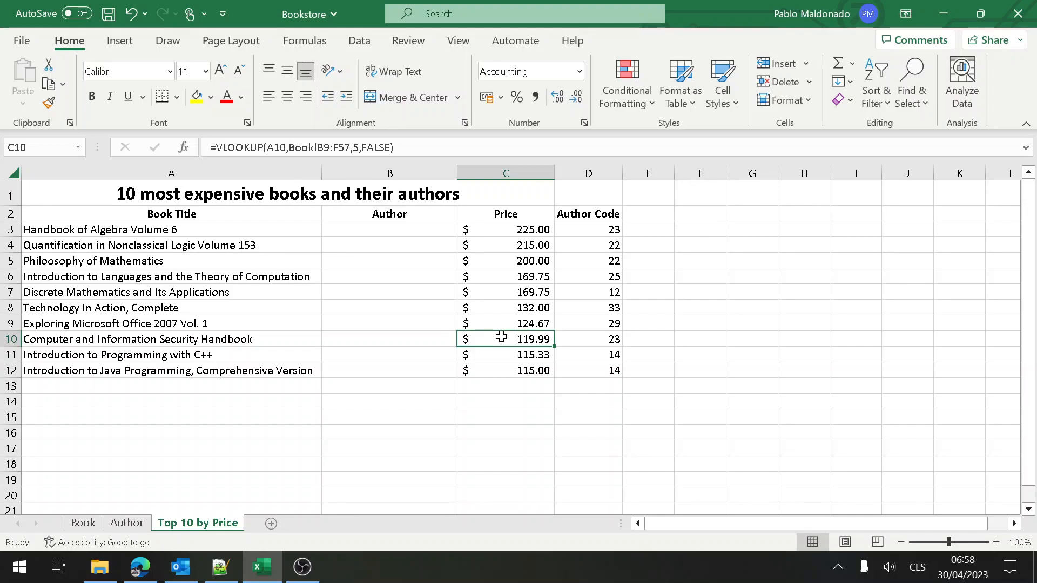
click(611, 226)
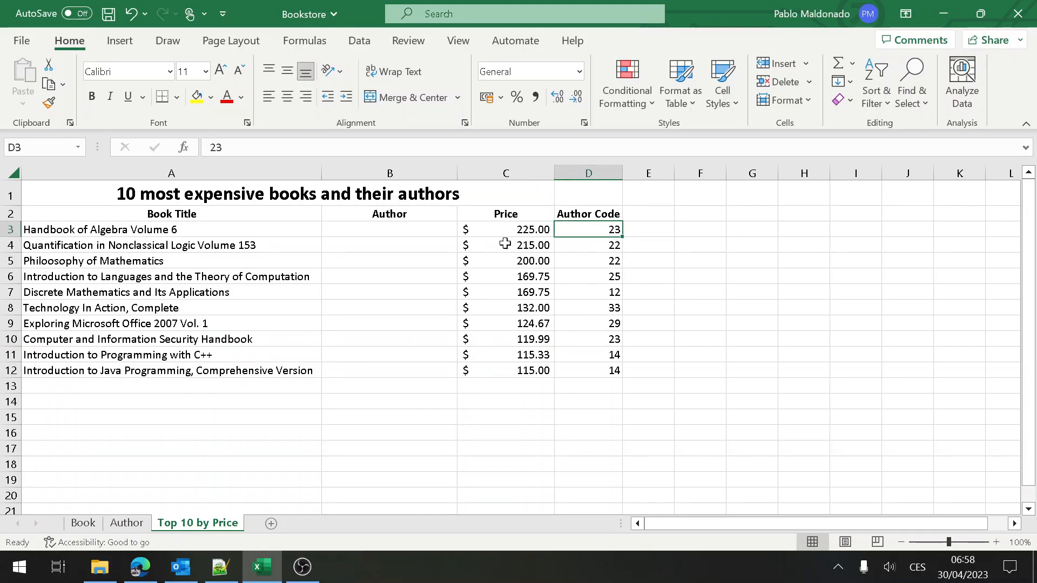
click(128, 523)
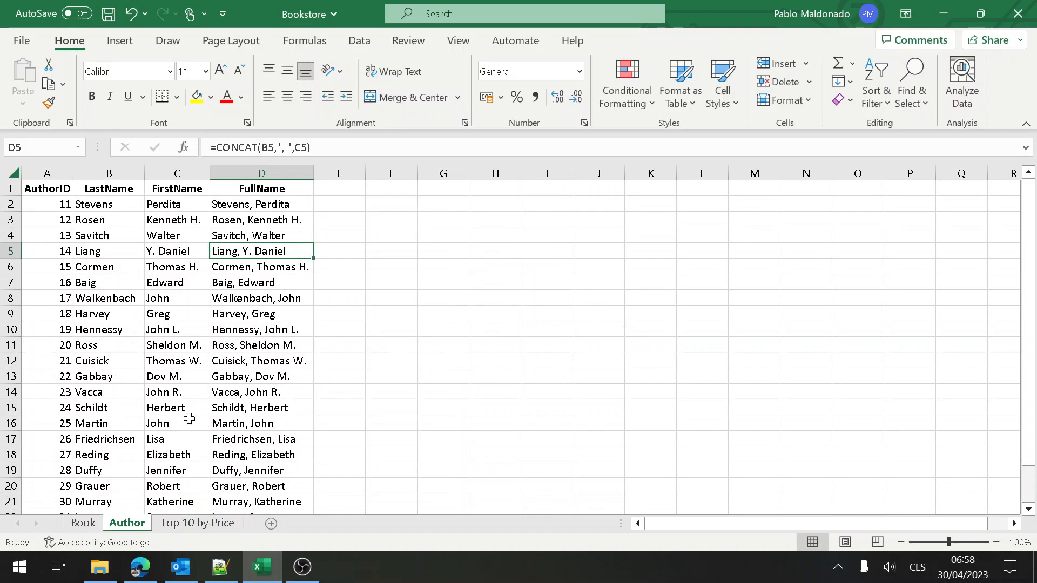
click(187, 524)
click(396, 231)
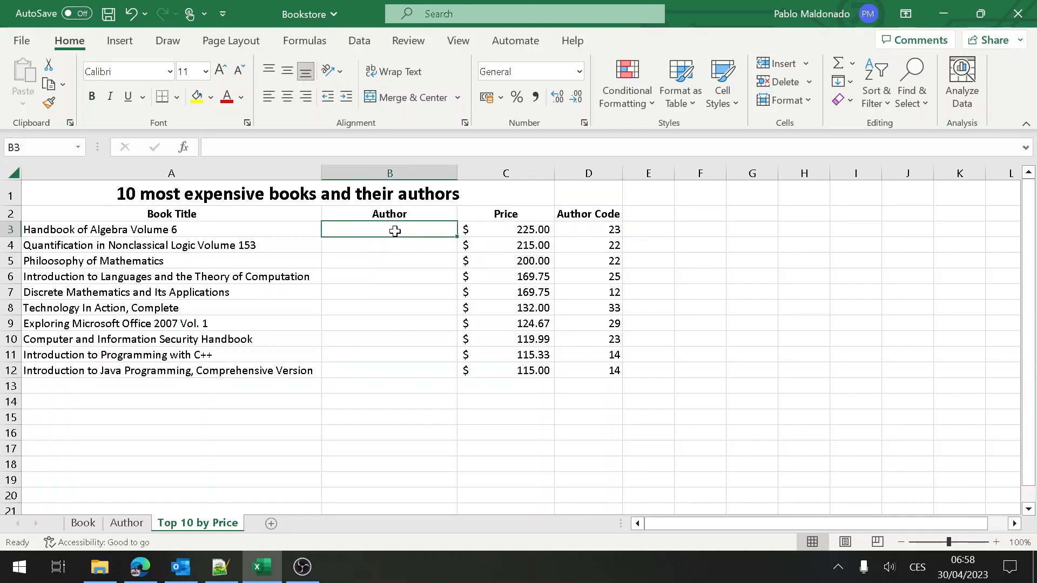
text(=vl)
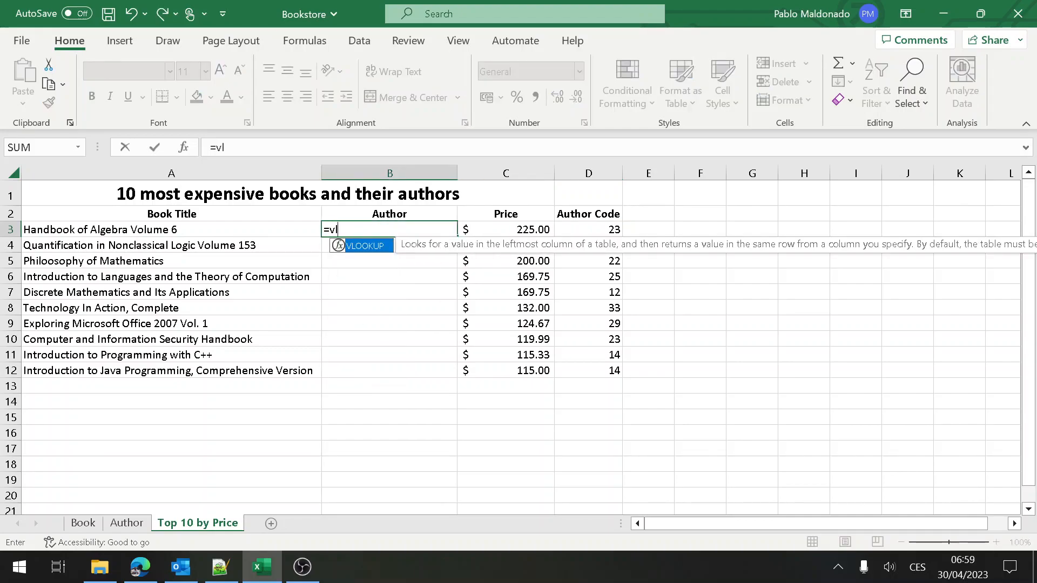
key(Tab)
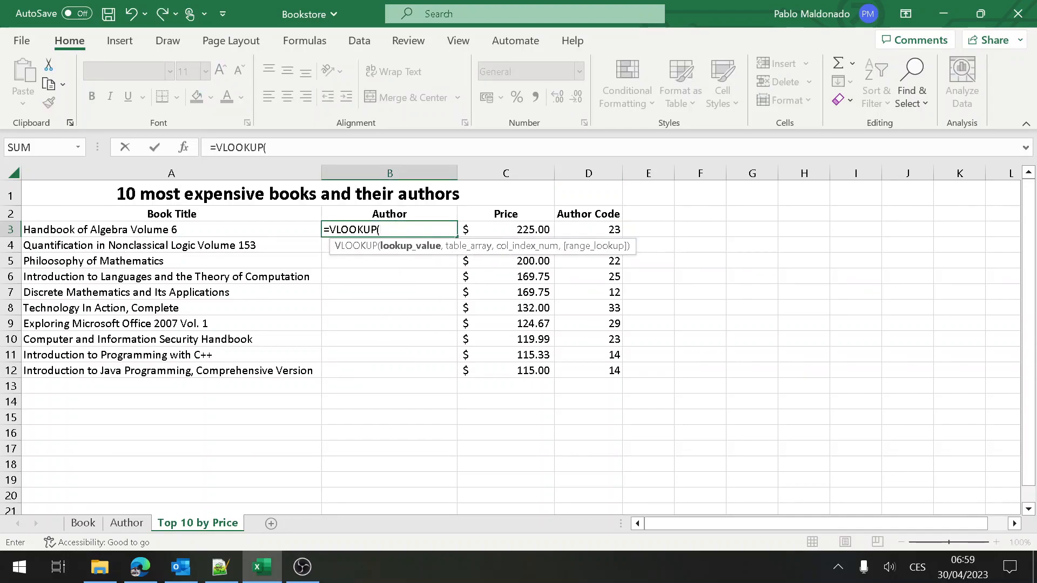
click(600, 230)
text(,)
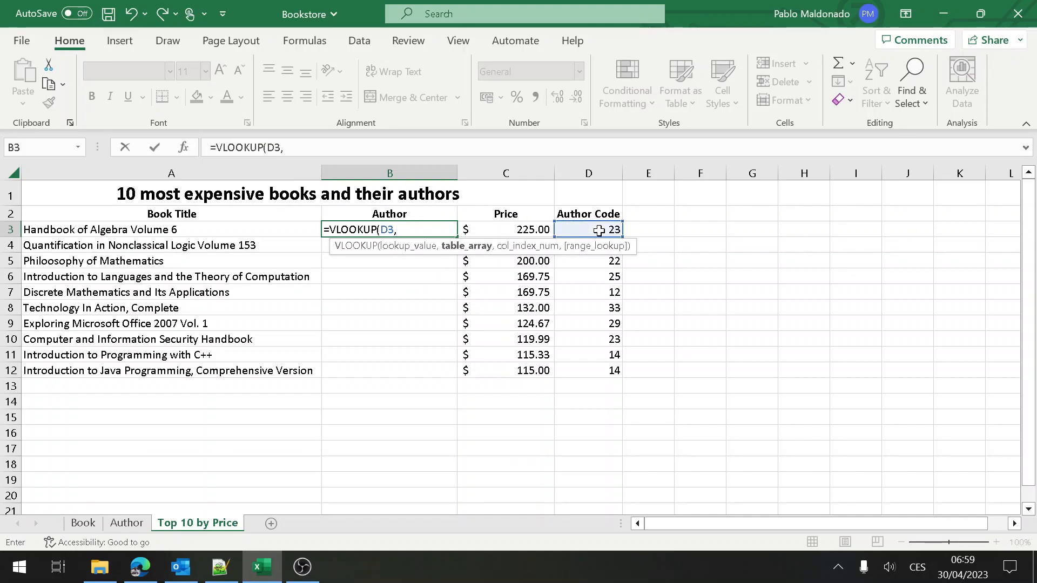
Step: Set the VLOOKUP's table array to the AuthorID through FullName columns of the Author sheet, Author!A1:D24
click(128, 523)
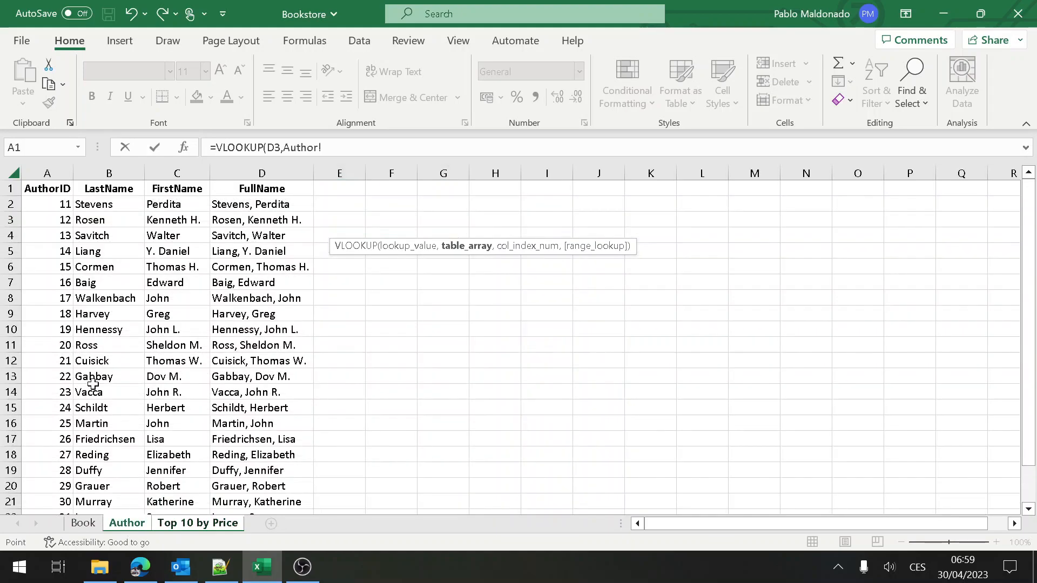
drag(63, 186, 303, 206)
key(shift+Down)
key(shift+Down)
key(shift+Down)
key(shift+Down)
key(shift+Down)
key(shift+Down)
key(shift+Down)
key(shift+Down)
key(shift+Down)
key(shift+Down)
key(shift+Down)
key(shift+Down)
key(shift+Down)
key(shift+Down)
key(shift+Down)
key(shift+Down)
key(shift+Down)
key(shift+Down)
key(shift+Down)
key(shift+Down)
key(shift+Up)
key(shift+Up)
key(shift+Up)
key(shift+Up)
key(shift+Up)
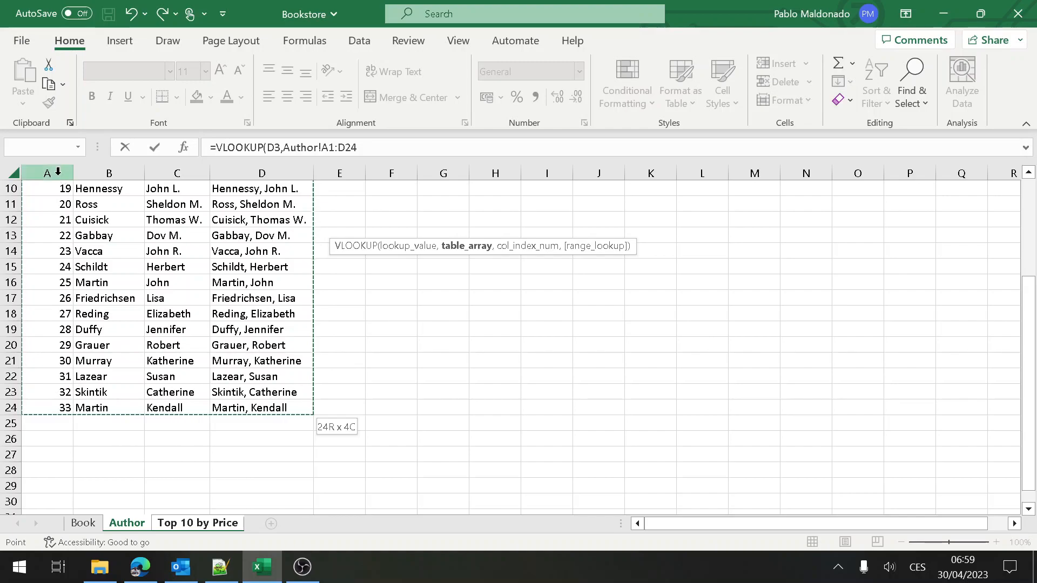
Step: Set the VLOOKUP's column index to 4 and enter the B3 formula with its range lookup argument left empty
key(F2)
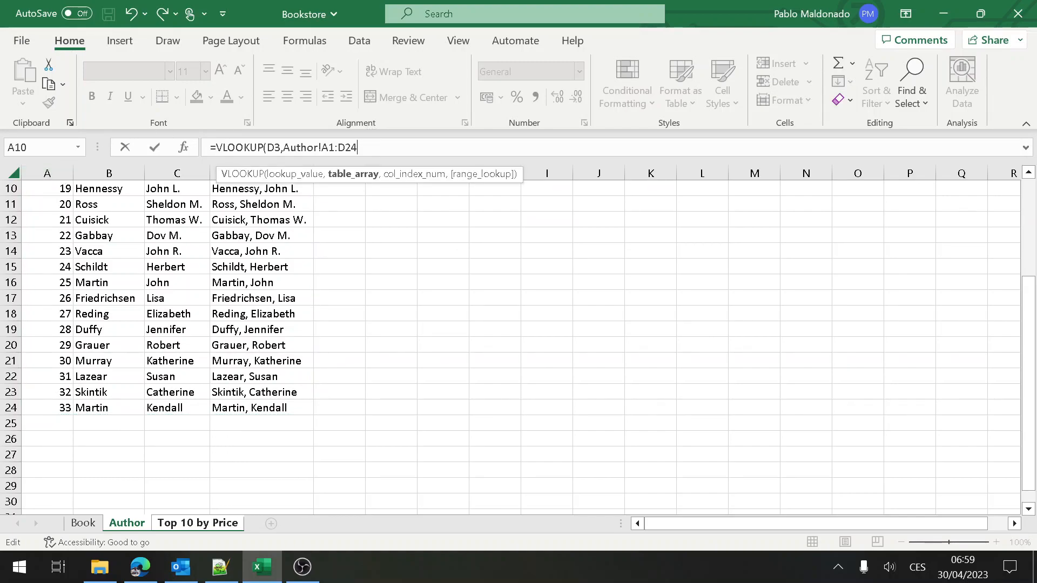
text(,)
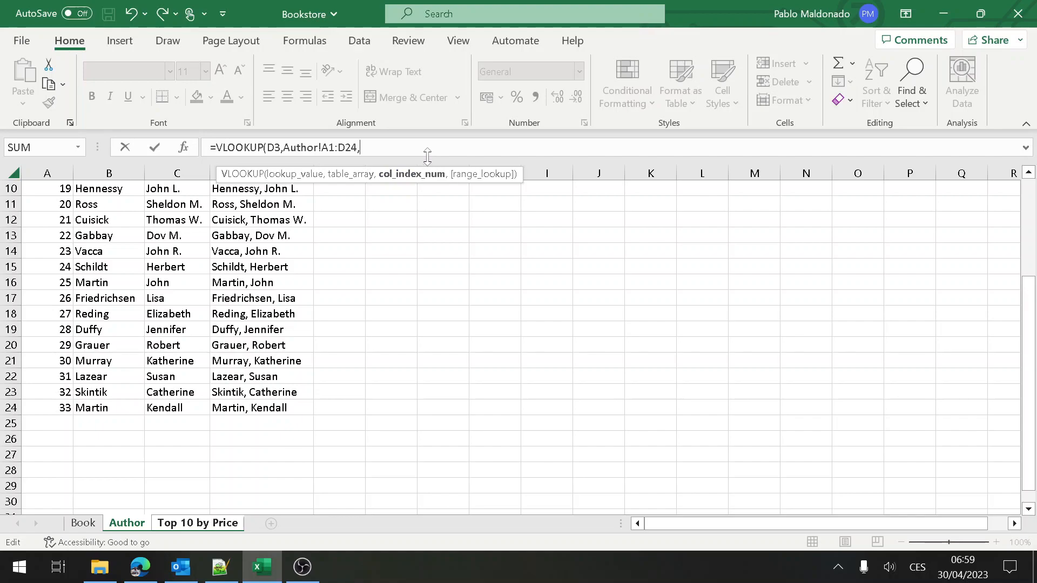
text(,)
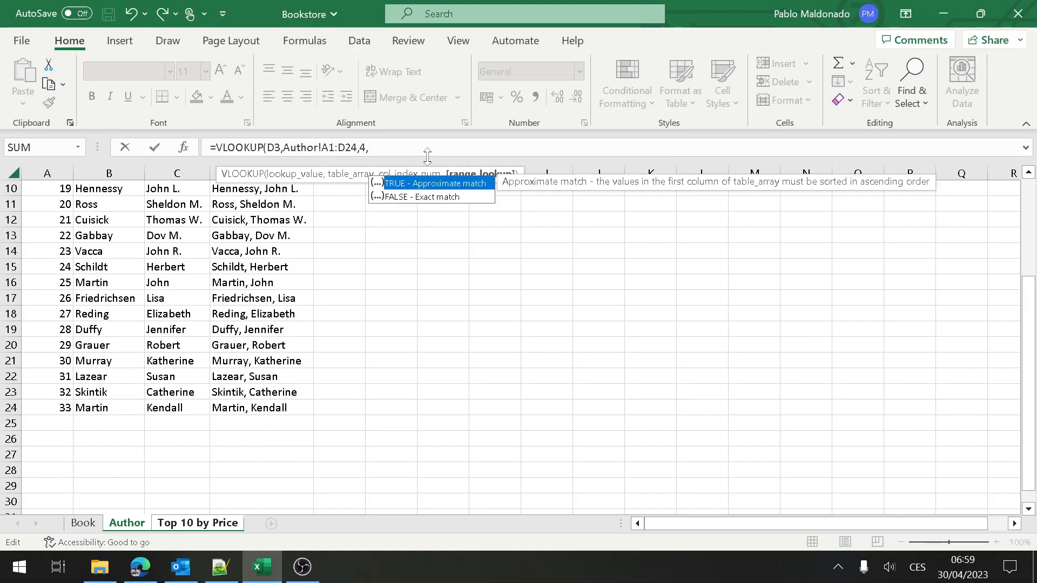
click(413, 198)
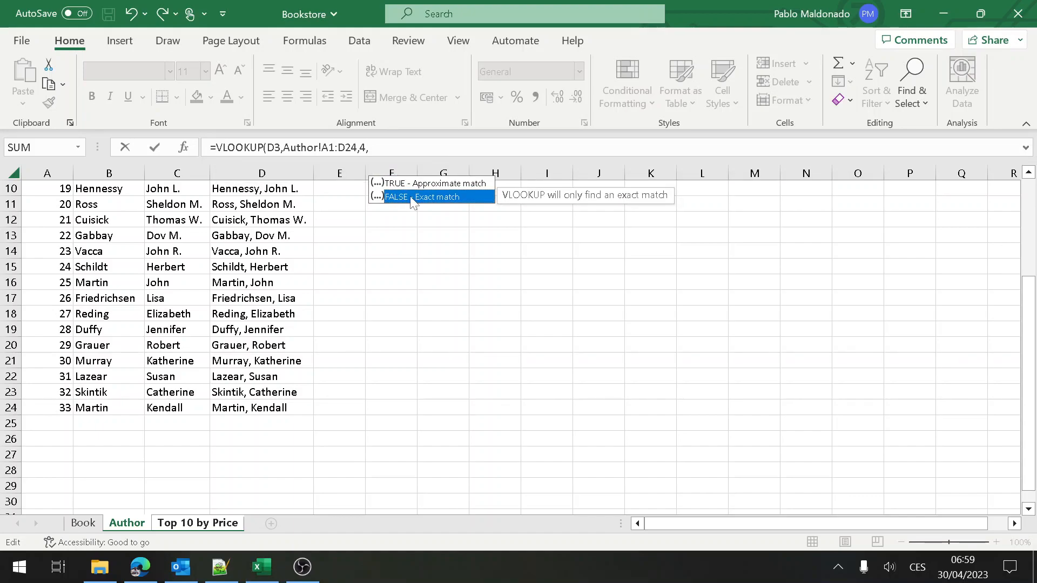
key(Return)
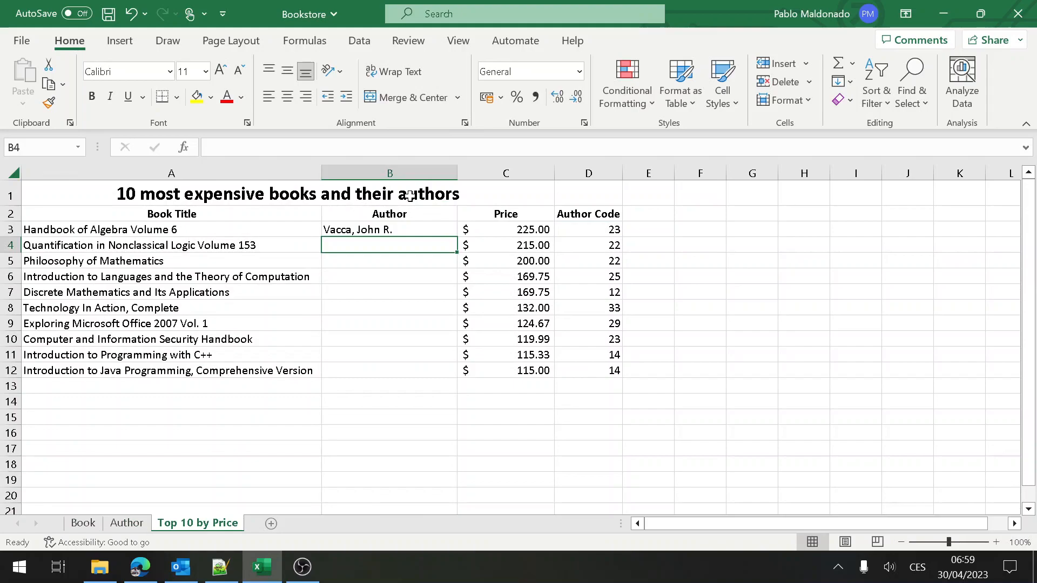
Step: Set the B3 VLOOKUP's range lookup to FALSE for an exact match and fill the formula down to B12
key(Up)
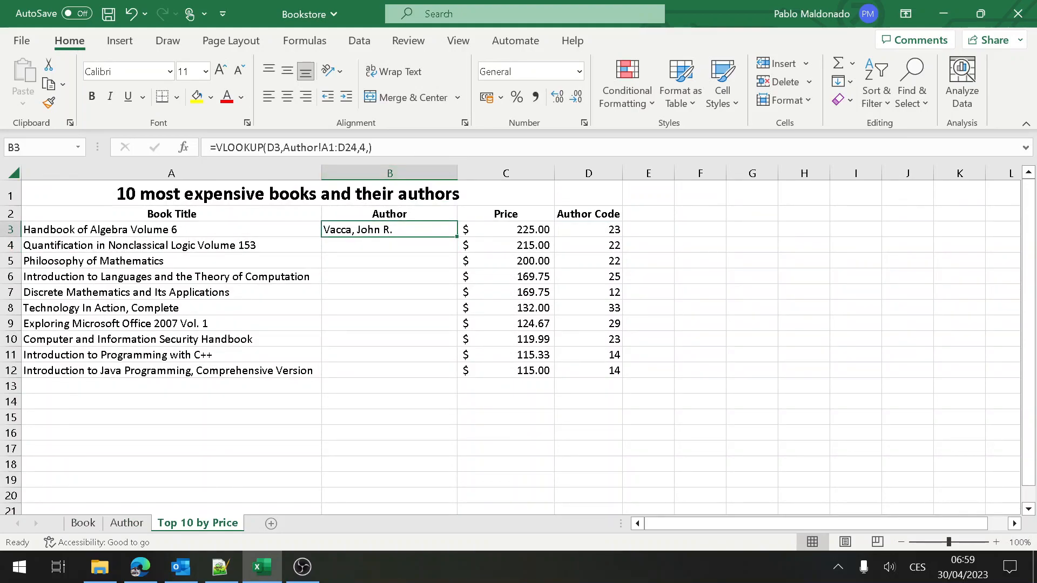
key(F2)
text(fa)
key(Return)
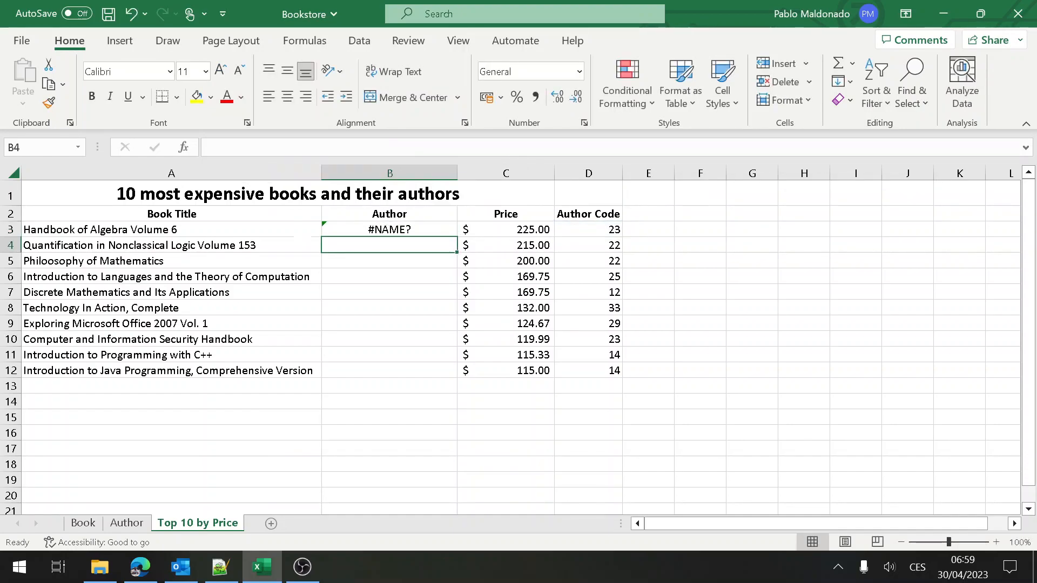
key(Up)
key(F2)
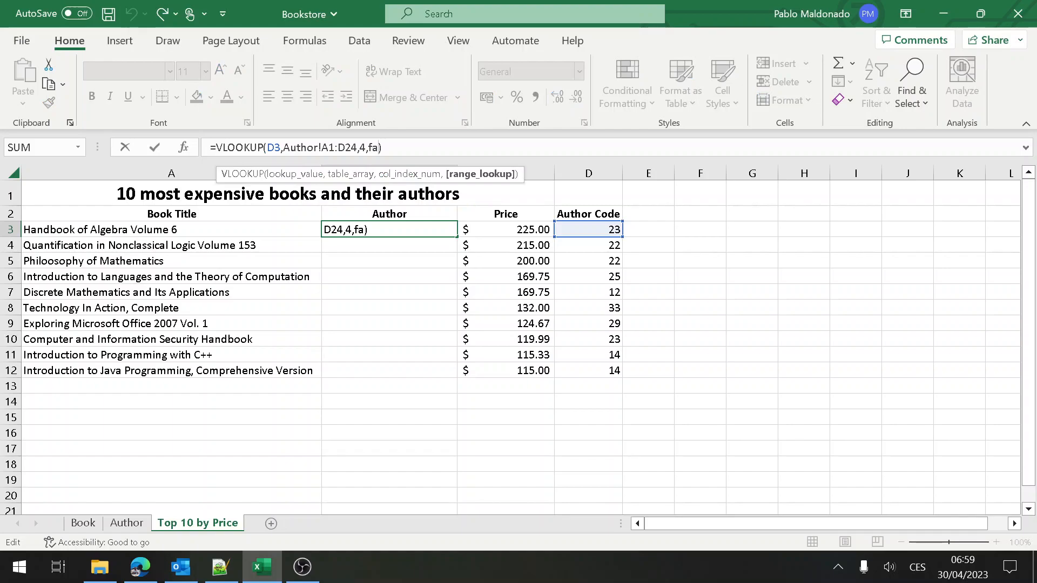
key(Left)
key(BackSpace)
key(BackSpace)
text(FALSE)
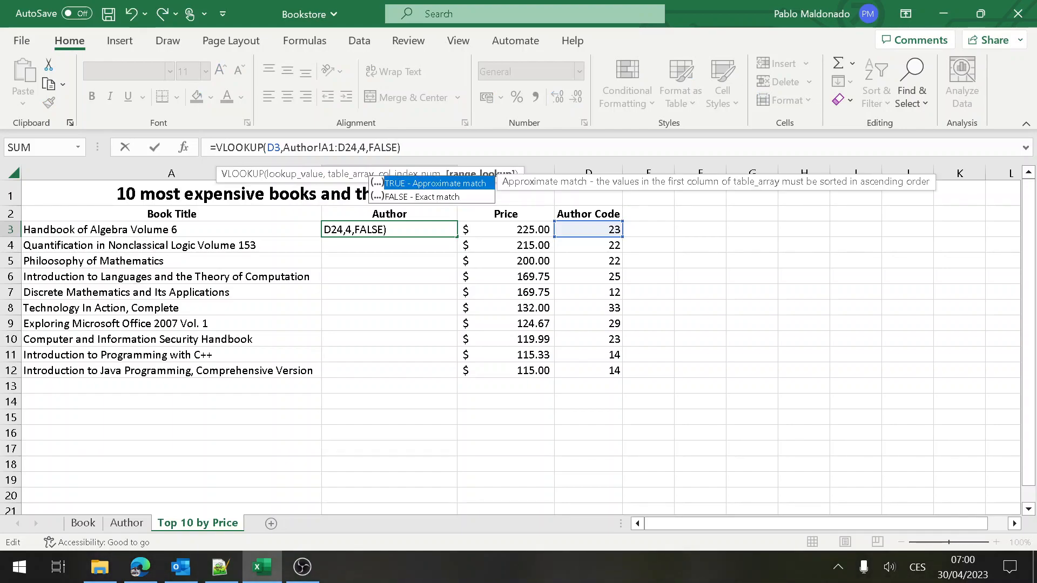
key(ctrl+Return)
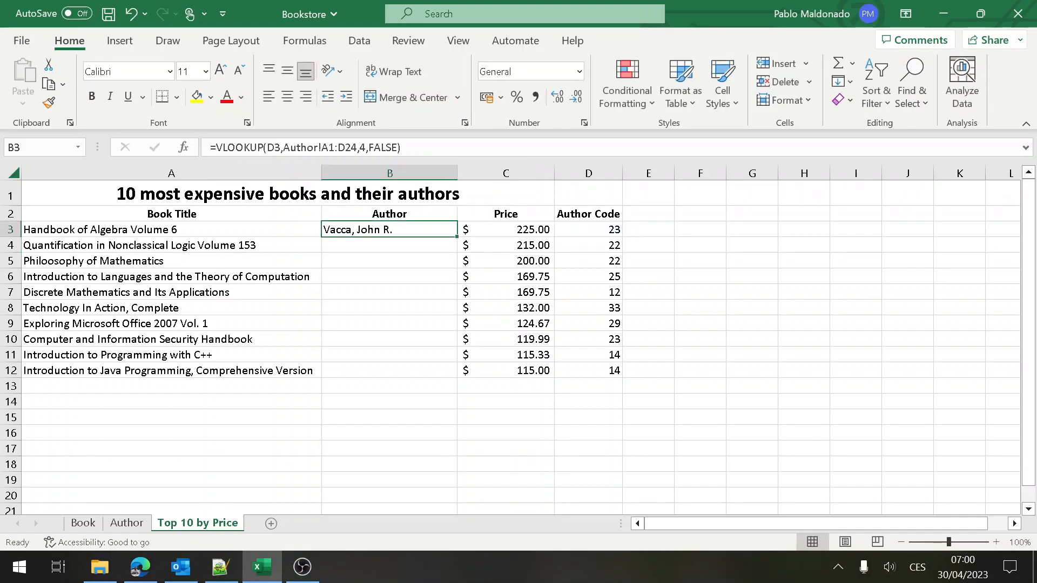
double_click(457, 238)
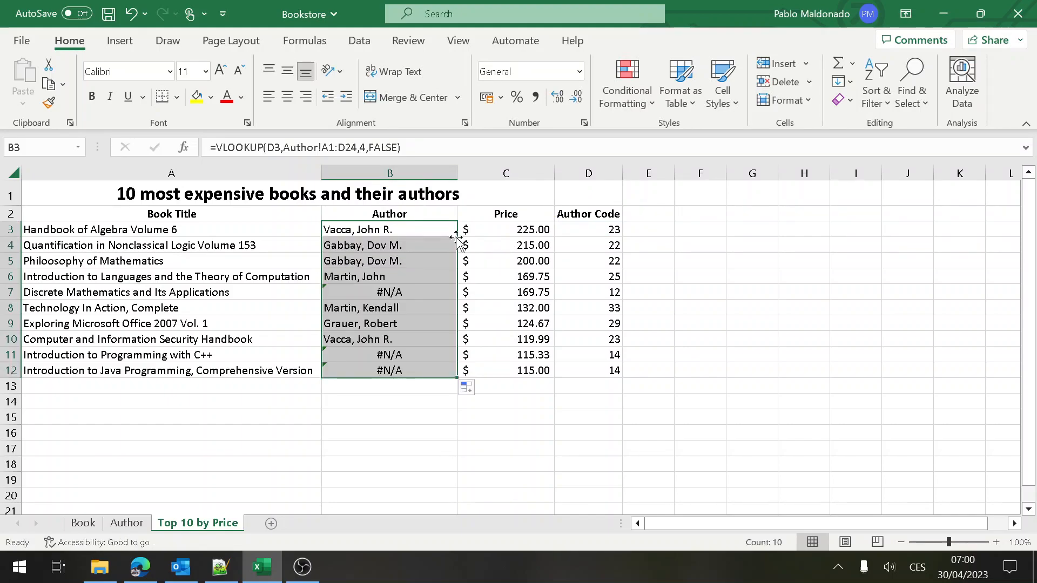
Step: Compare the table array references in the Author formulas B3 and B7 and the first Price formulas in column C
click(421, 293)
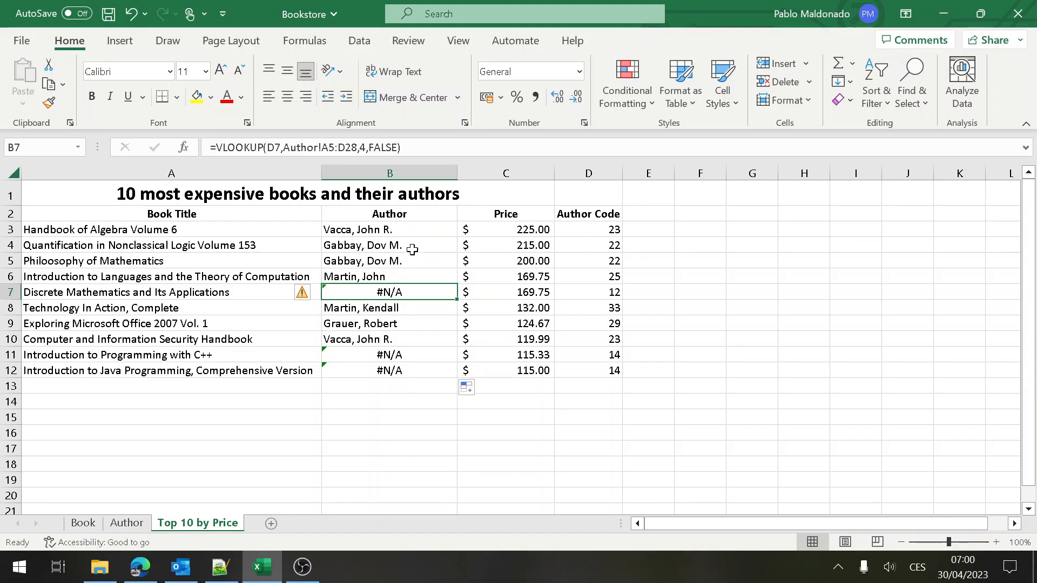
click(424, 232)
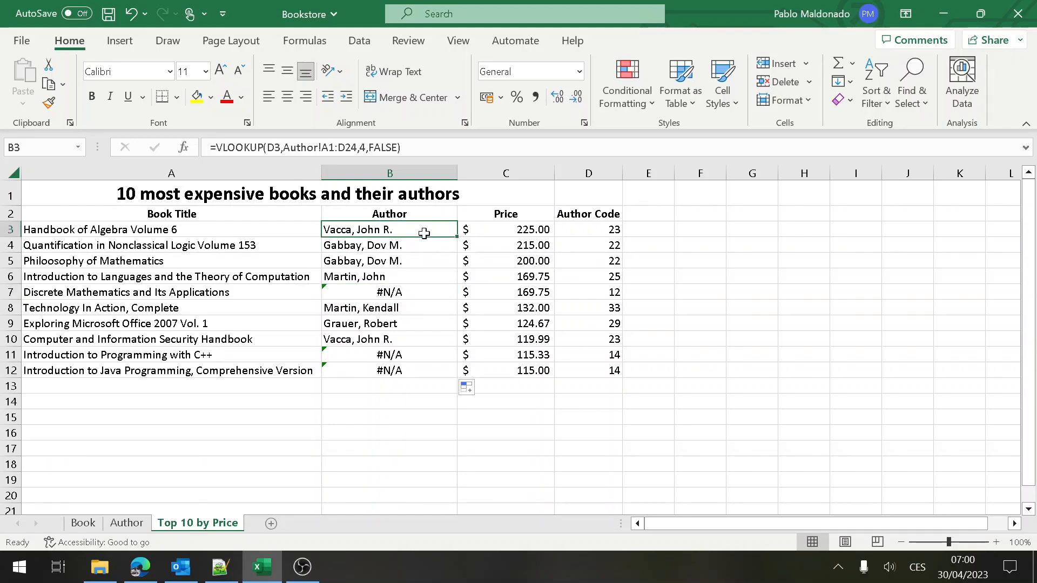
key(Right)
key(Down)
key(Down)
key(Up)
key(Up)
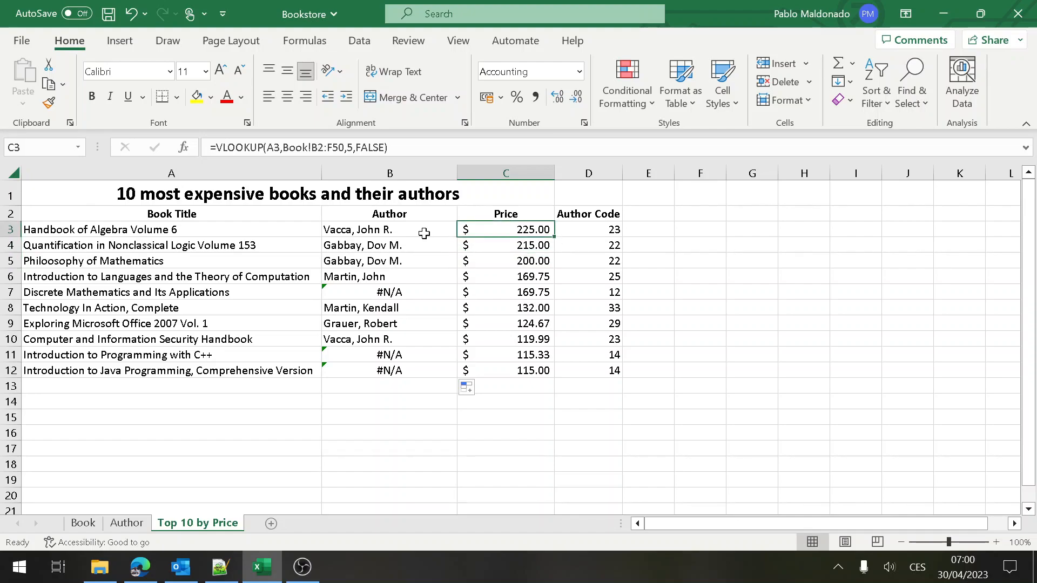
key(Left)
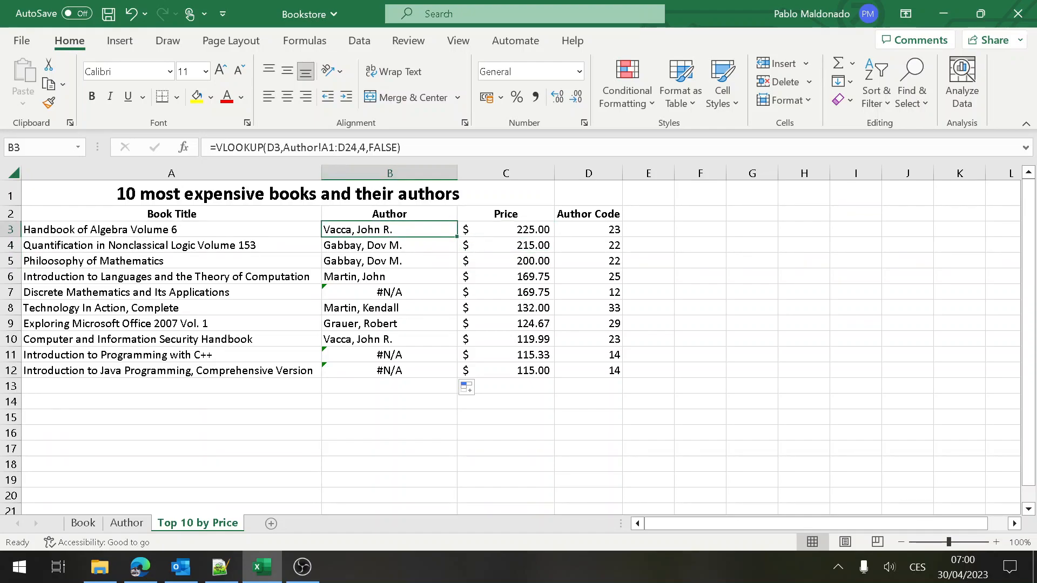
key(Right)
key(Down)
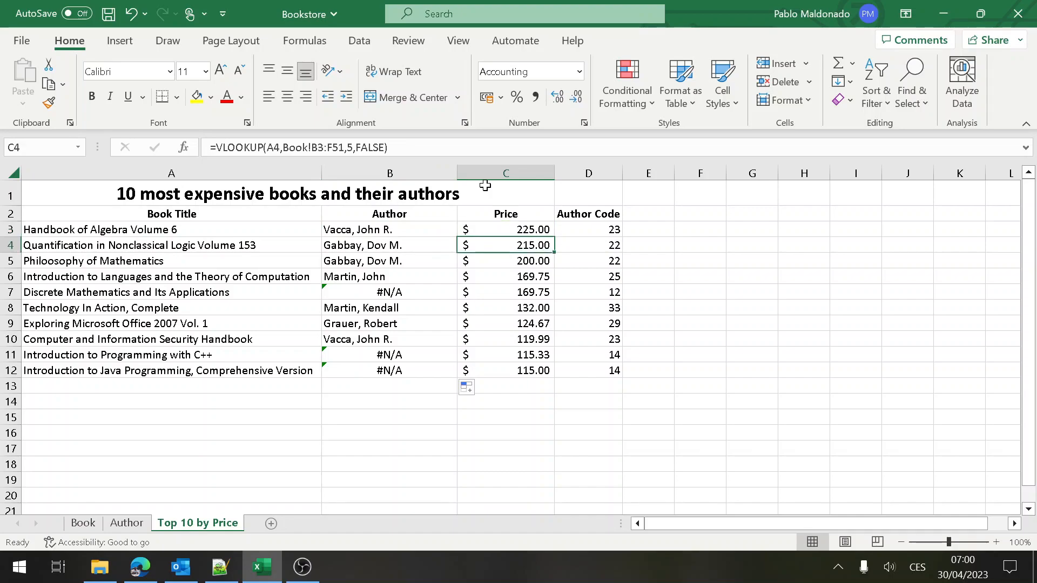
key(Up)
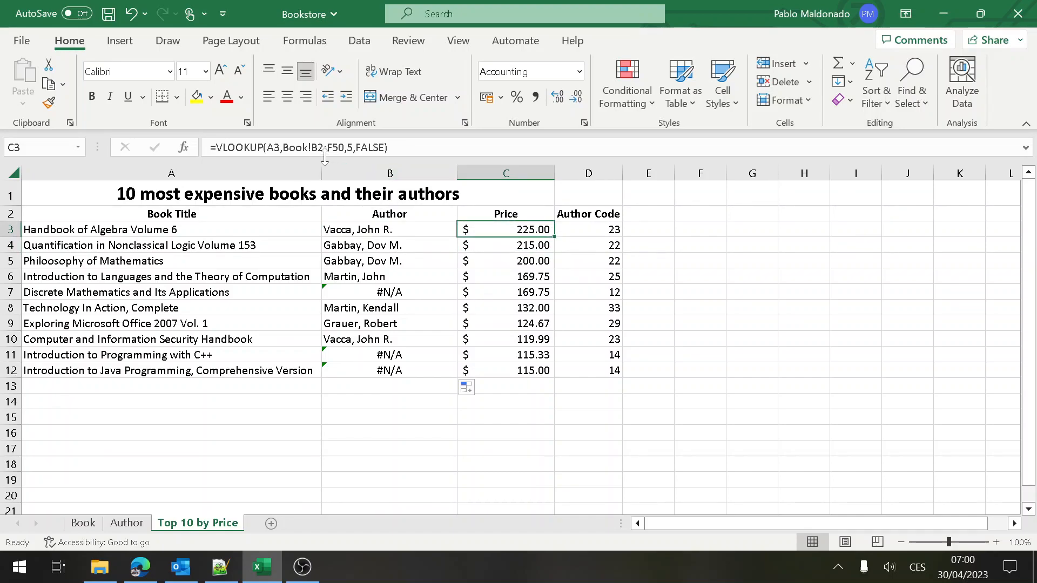
Step: Make the C3 VLOOKUP's table array absolute as Book!$B$2:$F$50 and fill the formula down to C12
key(F2)
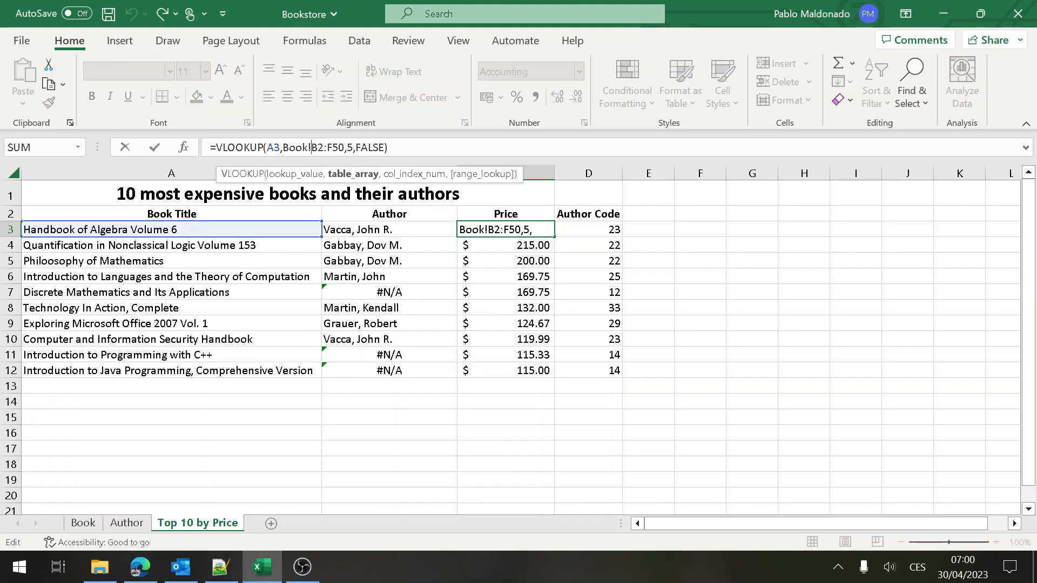
key(F4)
key(Right)
text($B$)
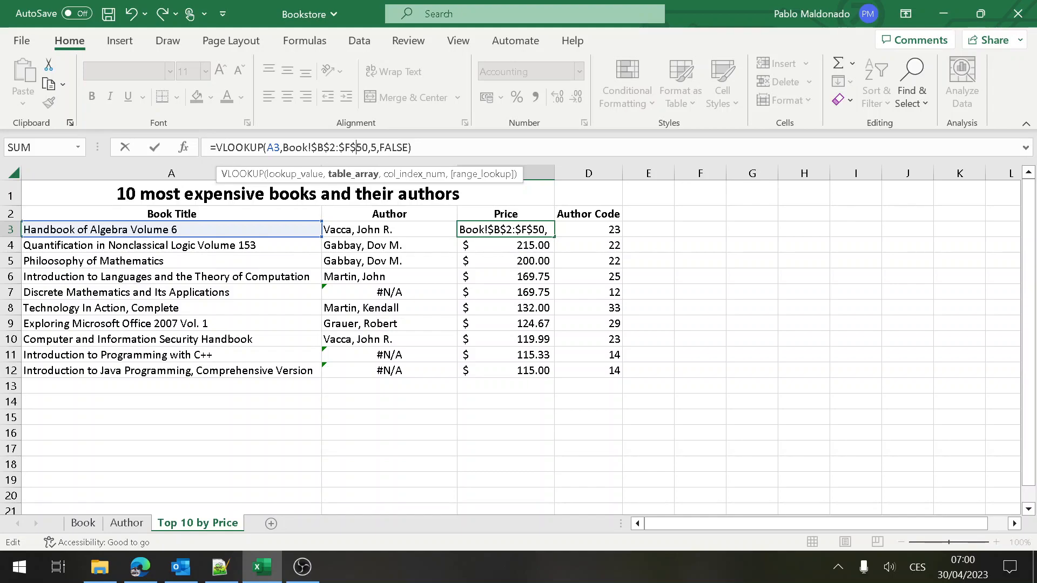
key(Return)
key(Up)
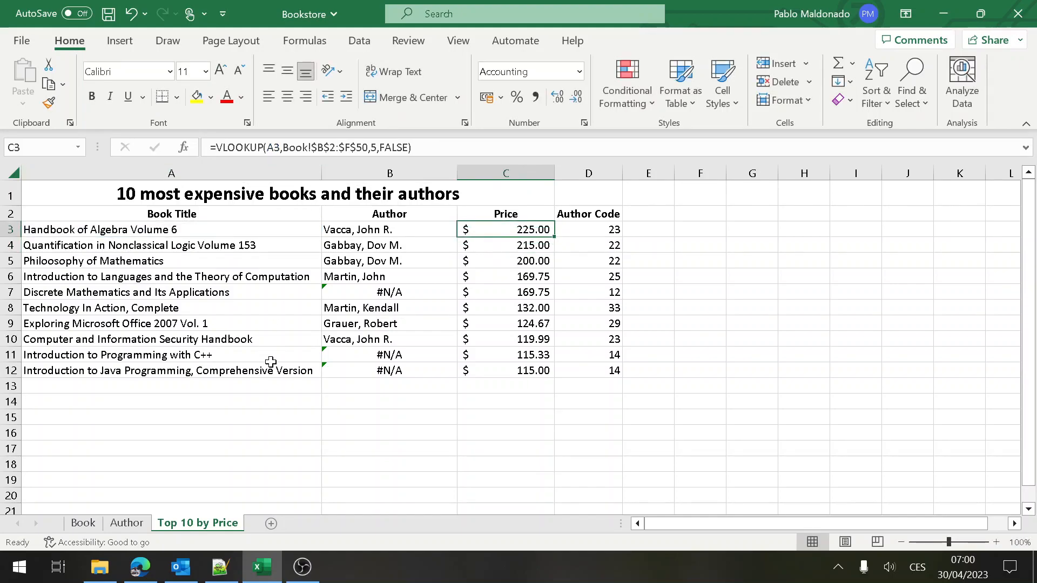
double_click(555, 236)
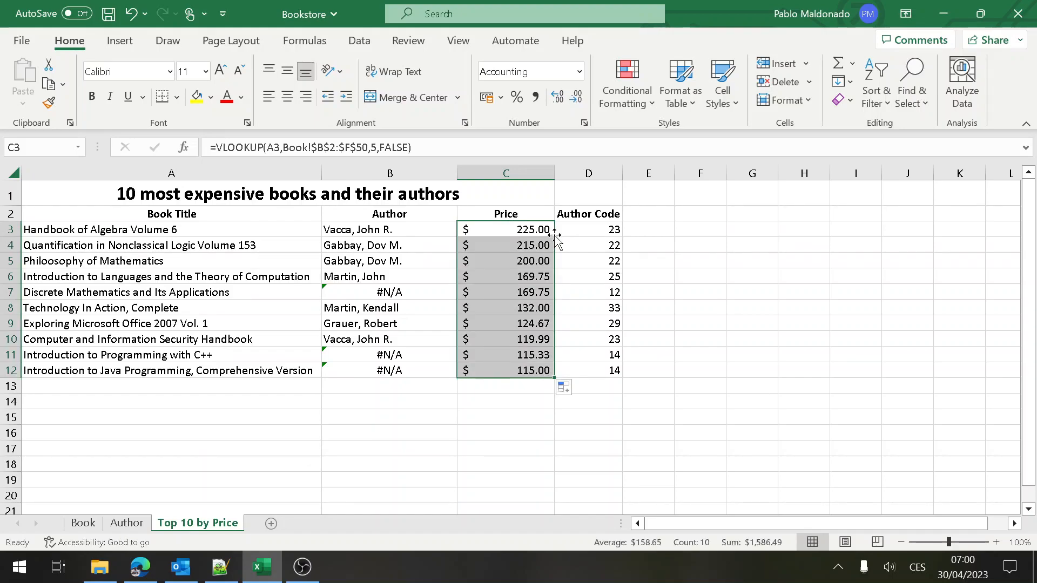
Step: Check the table array references of the copied Price formulas from C4 to C10
click(414, 233)
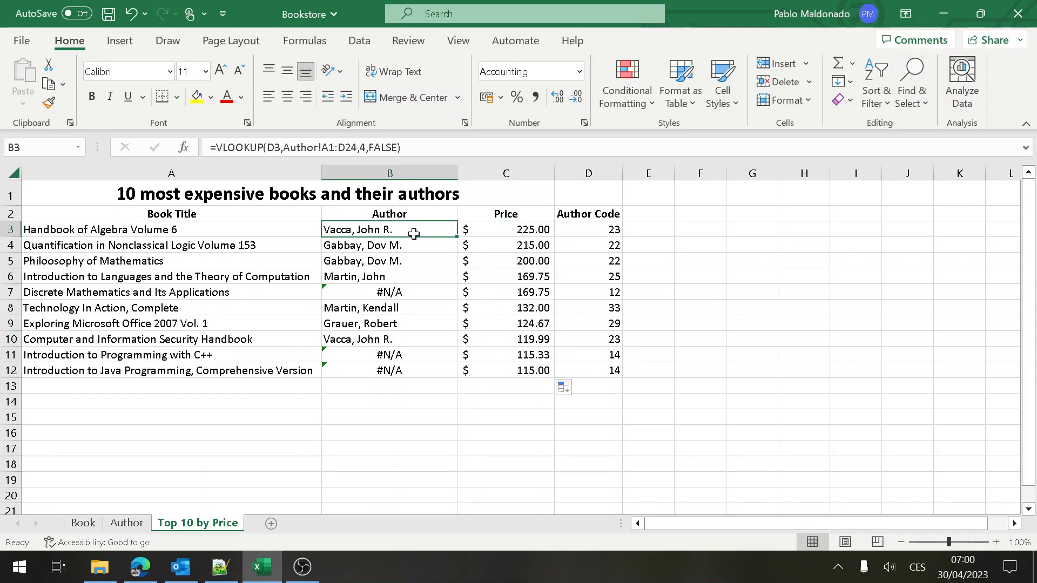
click(522, 240)
key(Down)
key(Down)
key(Down)
key(Down)
key(Down)
key(Down)
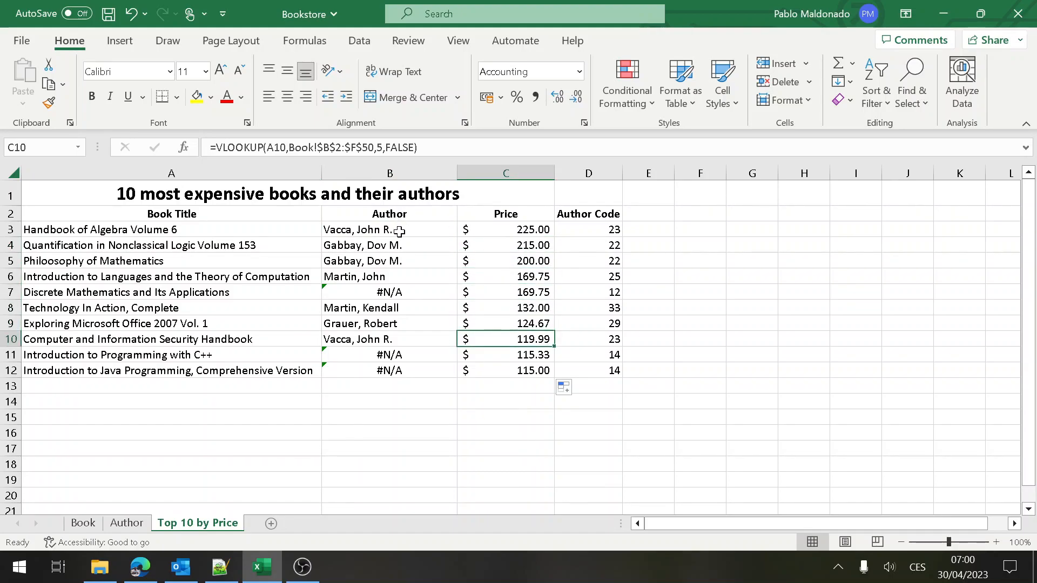
Step: Make the B3 VLOOKUP's table array absolute as Author!$A$1:$D$24 and fill the formula down to B12
click(399, 231)
click(330, 147)
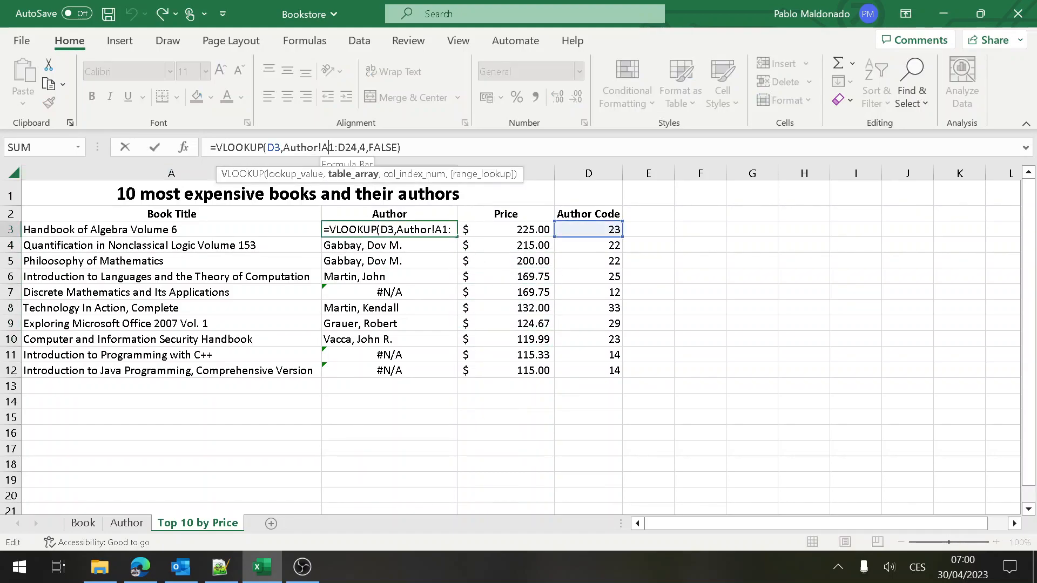
key(F4)
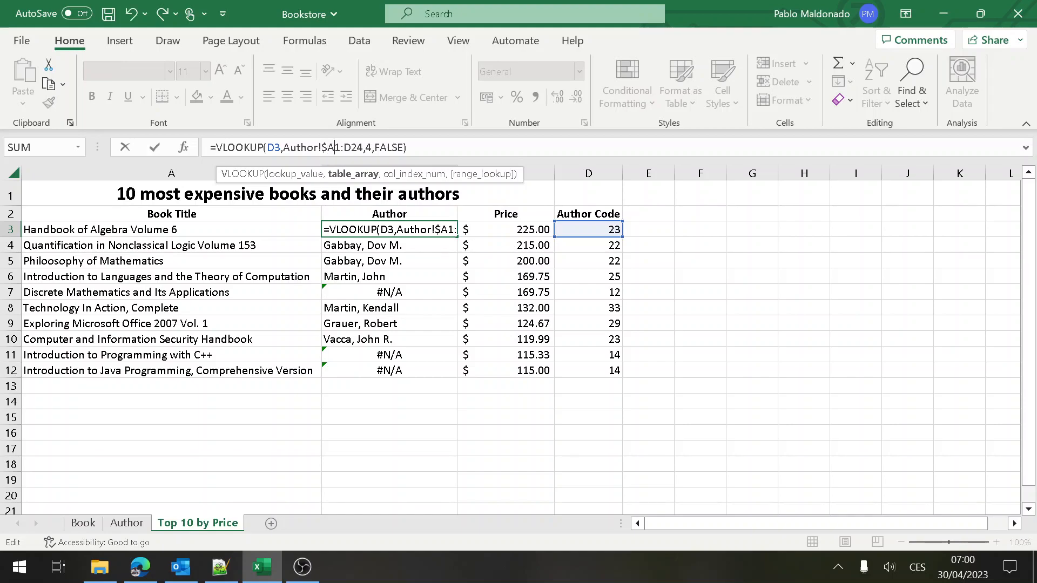
text($$)
key(Return)
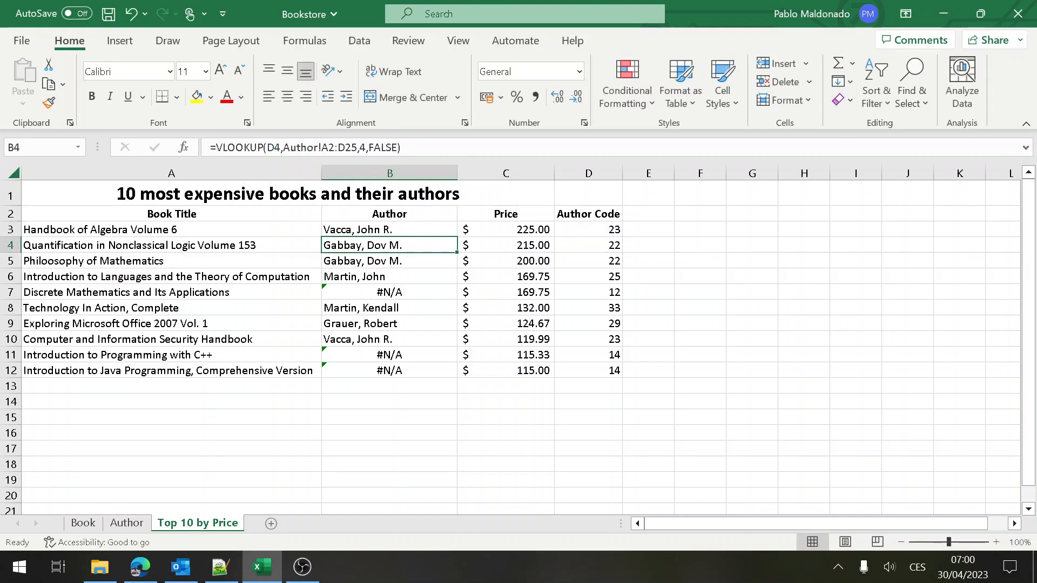
click(437, 229)
double_click(457, 237)
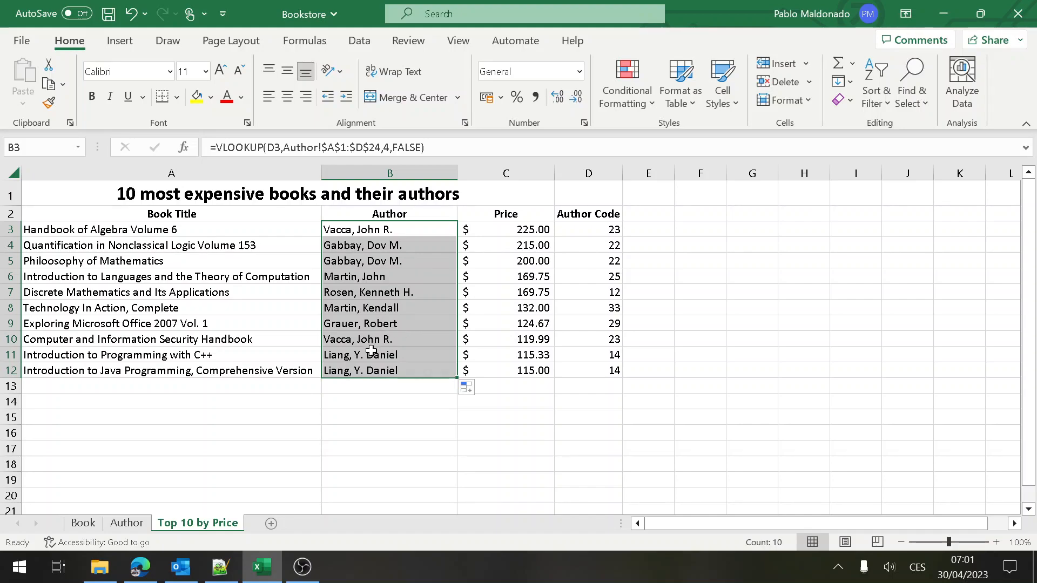
click(368, 367)
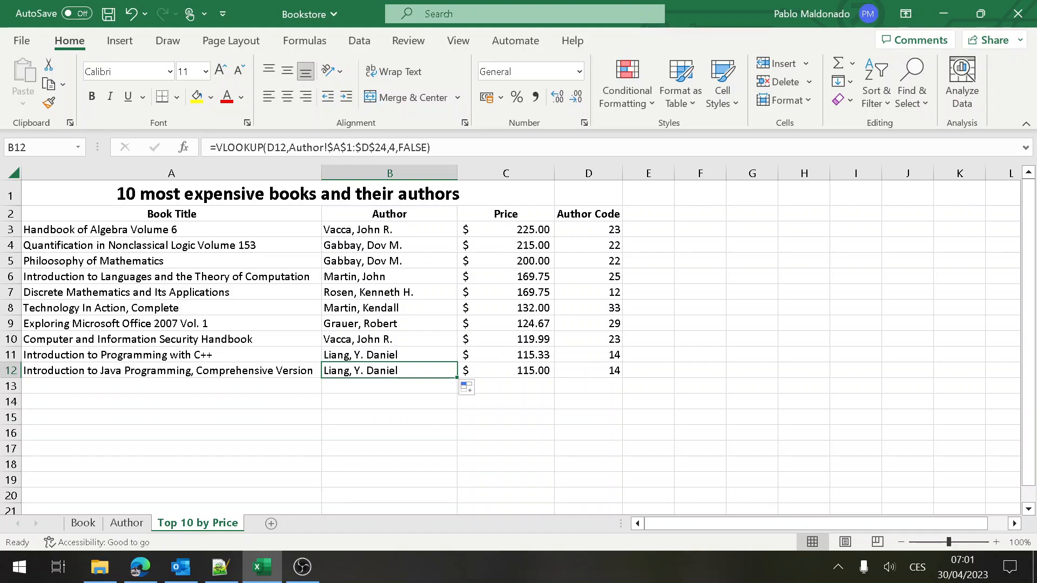
Step: Hide the Author Code column D
click(574, 177)
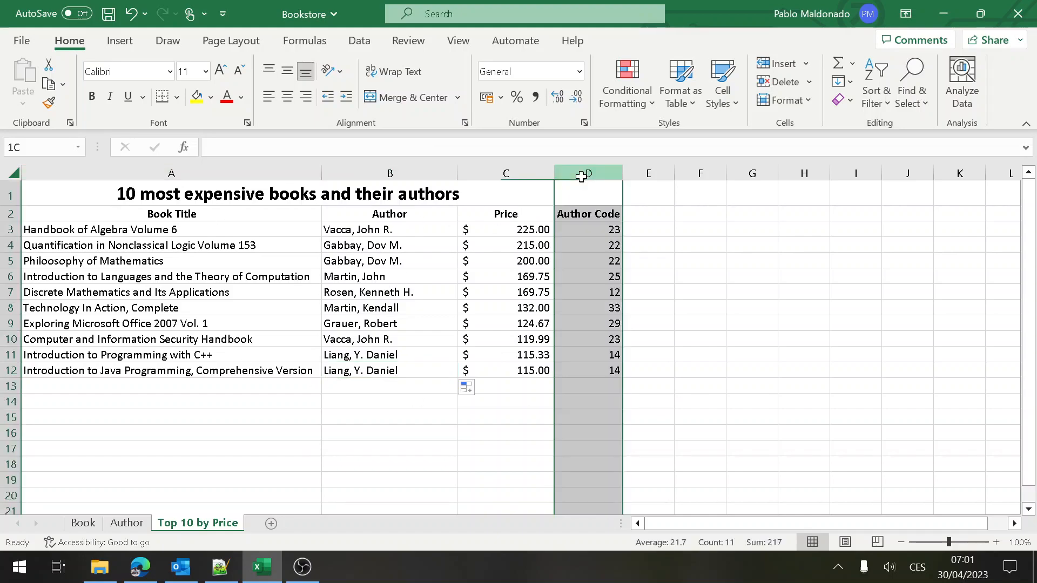
right_click(582, 179)
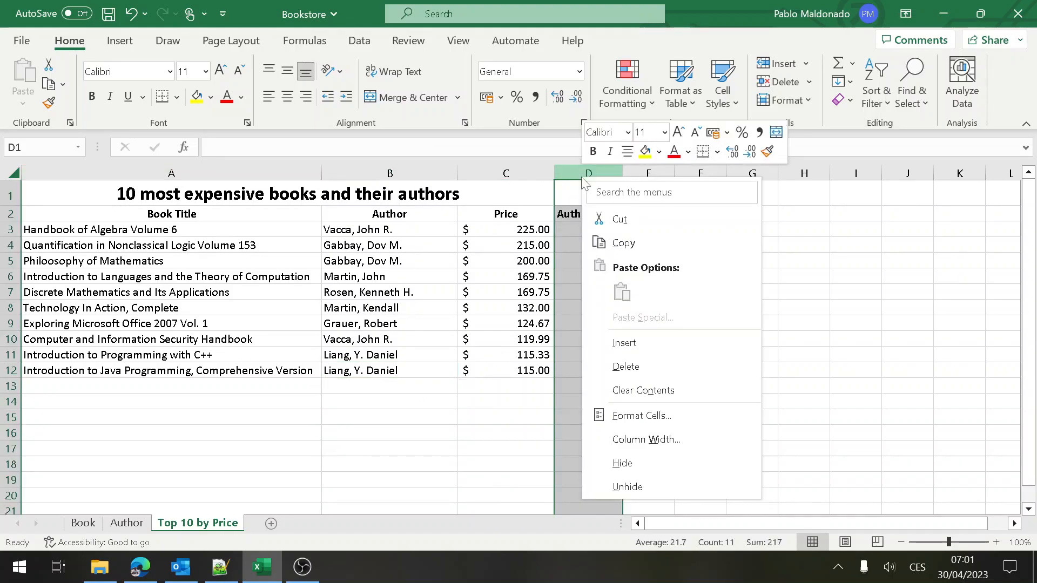
click(657, 466)
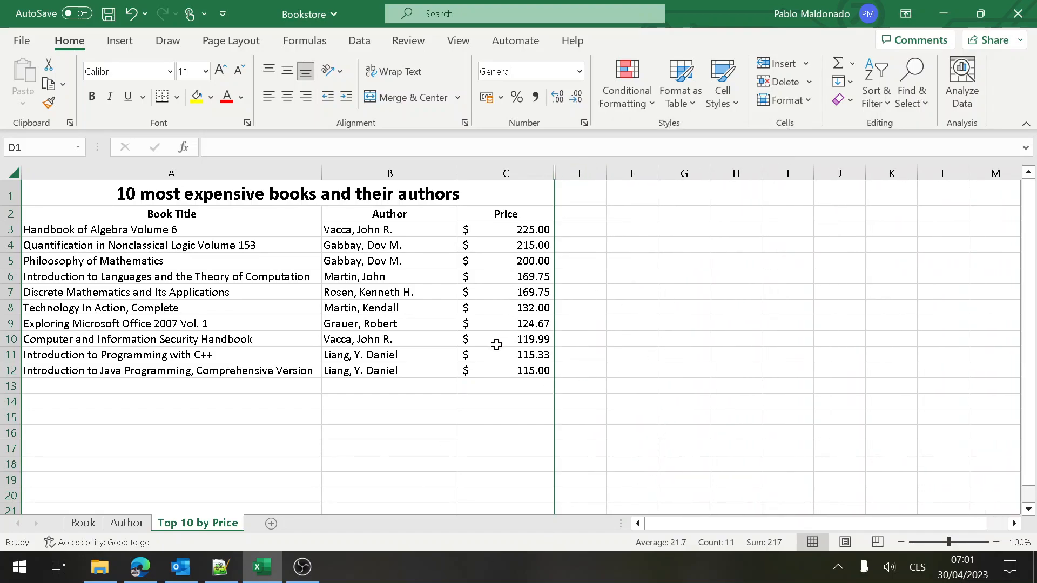
Step: Unhide the Author Code column between columns C and E
click(549, 173)
right_click(550, 174)
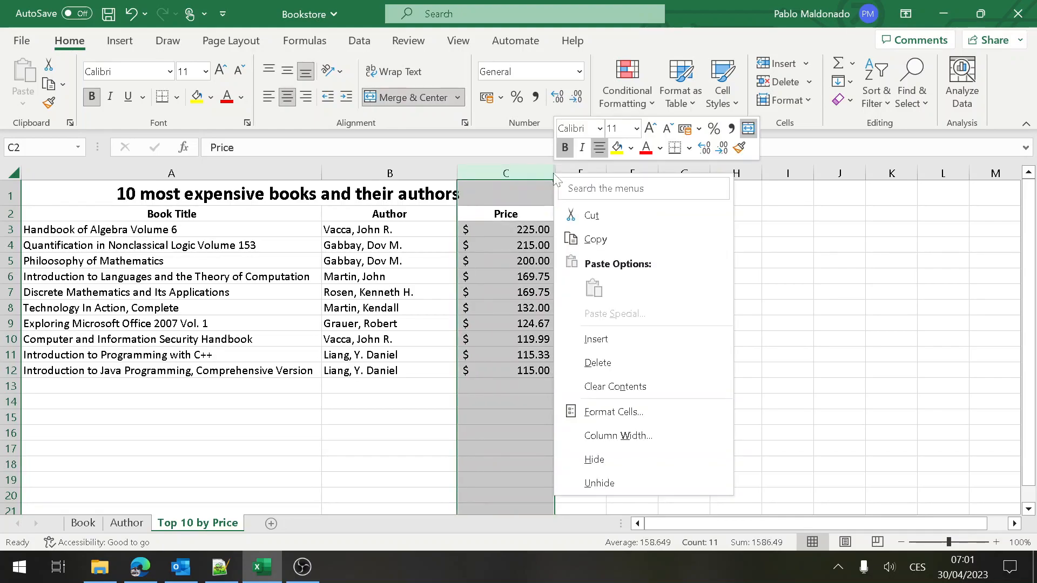
click(599, 482)
click(567, 196)
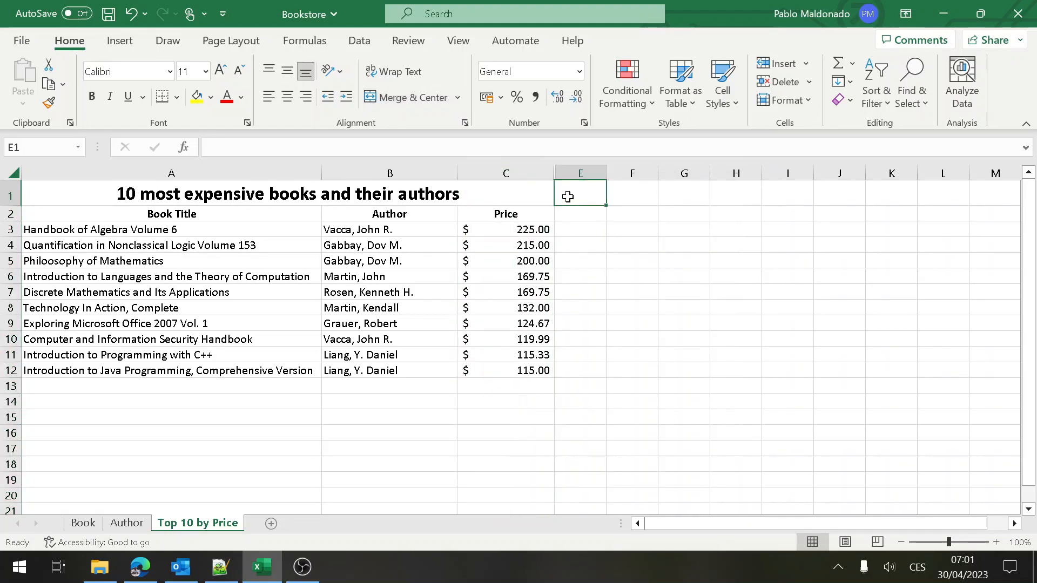
double_click(555, 173)
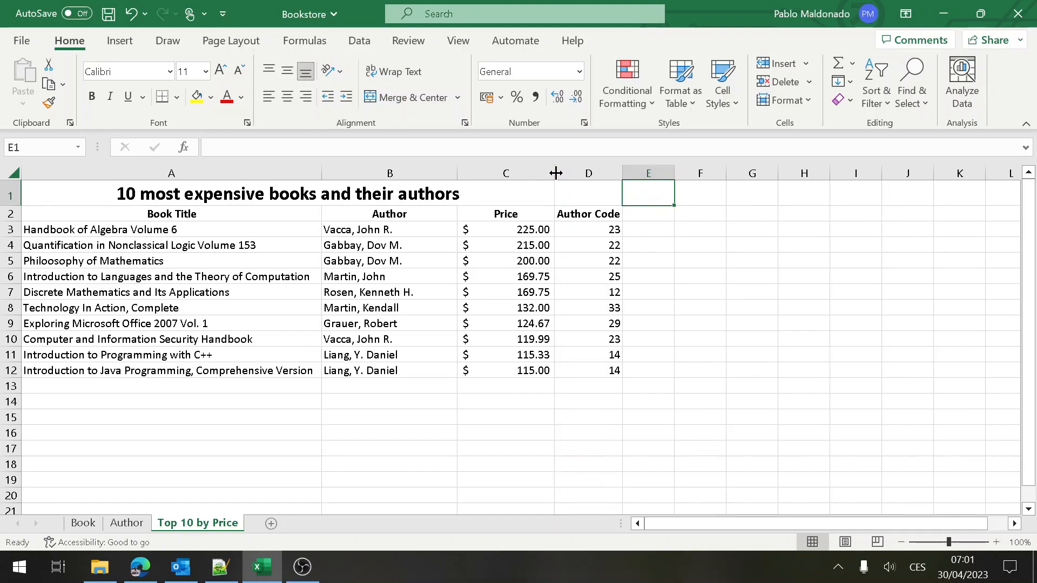
Step: Hide column D with the author codes on the Top 10 by Price sheet
click(592, 164)
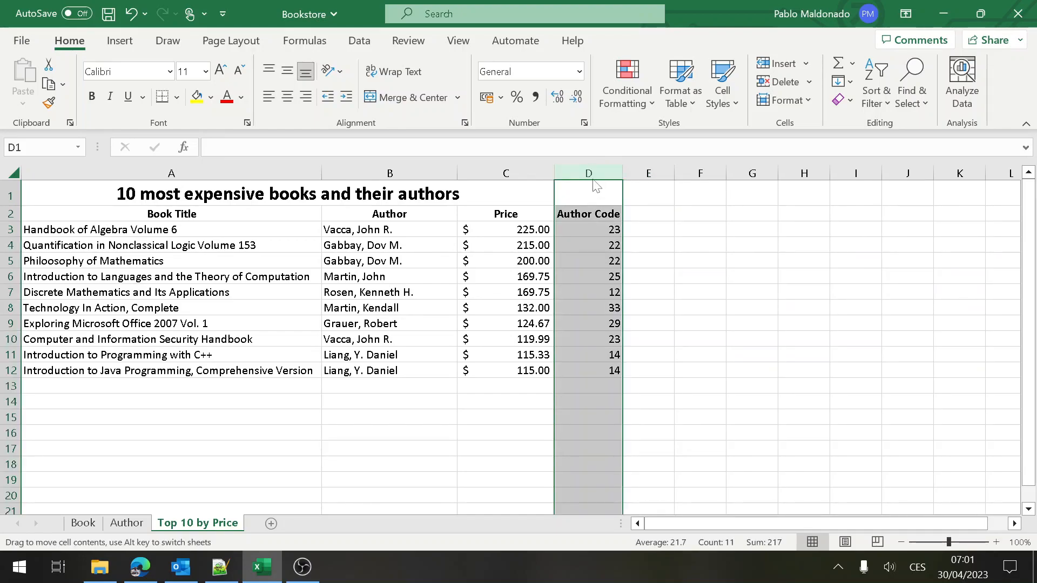
right_click(594, 176)
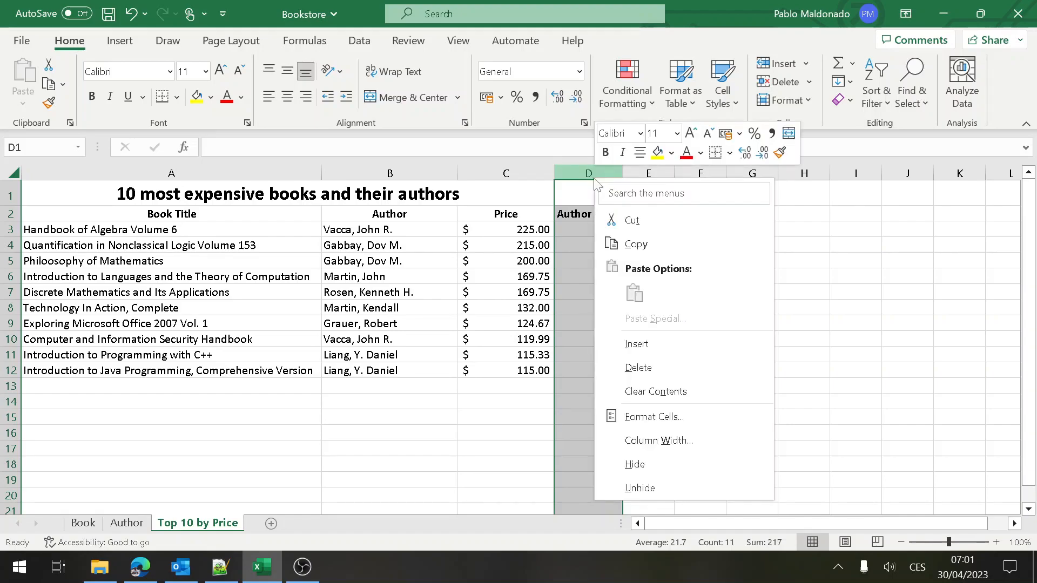
click(633, 463)
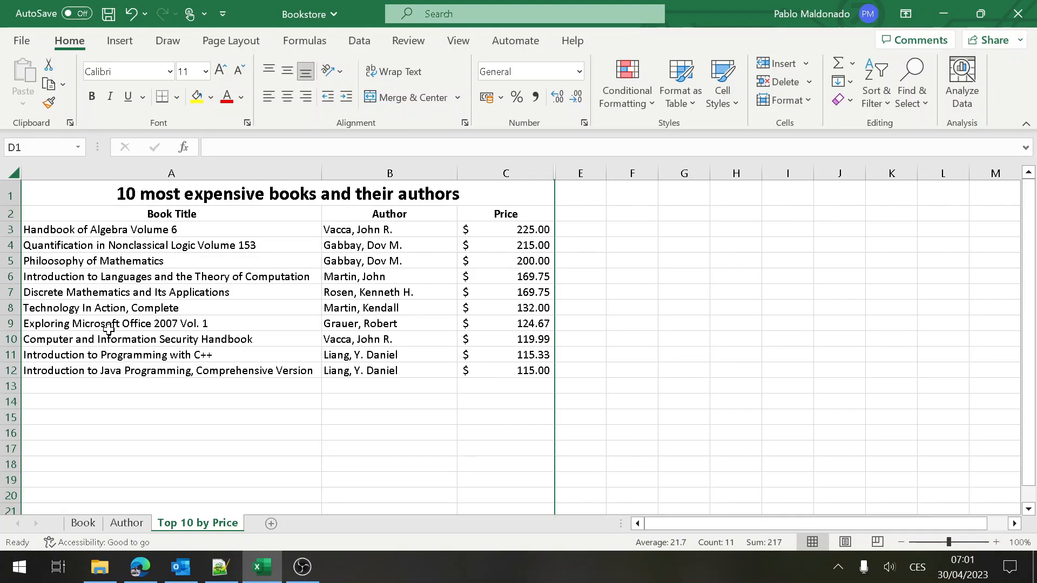
Step: Inspect the VLOOKUP formula in author cell B5 and its reference to the hidden column
click(392, 262)
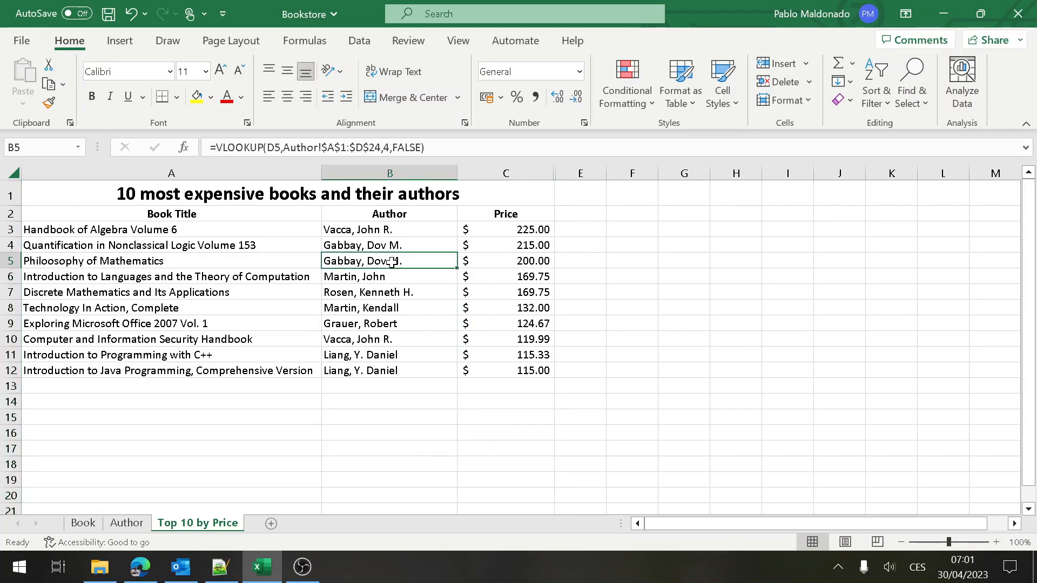
key(F2)
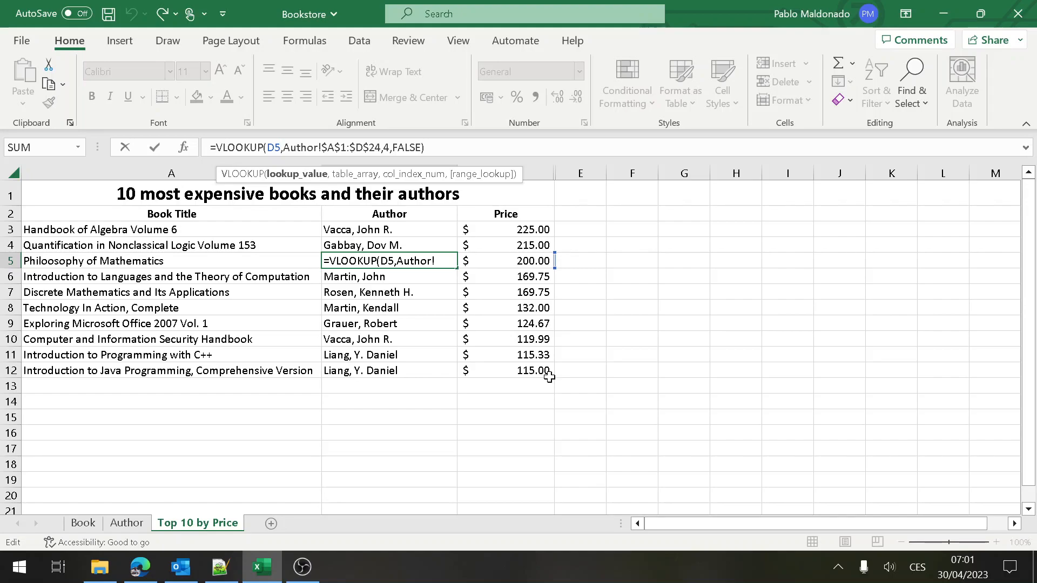
key(Tab)
key(Left)
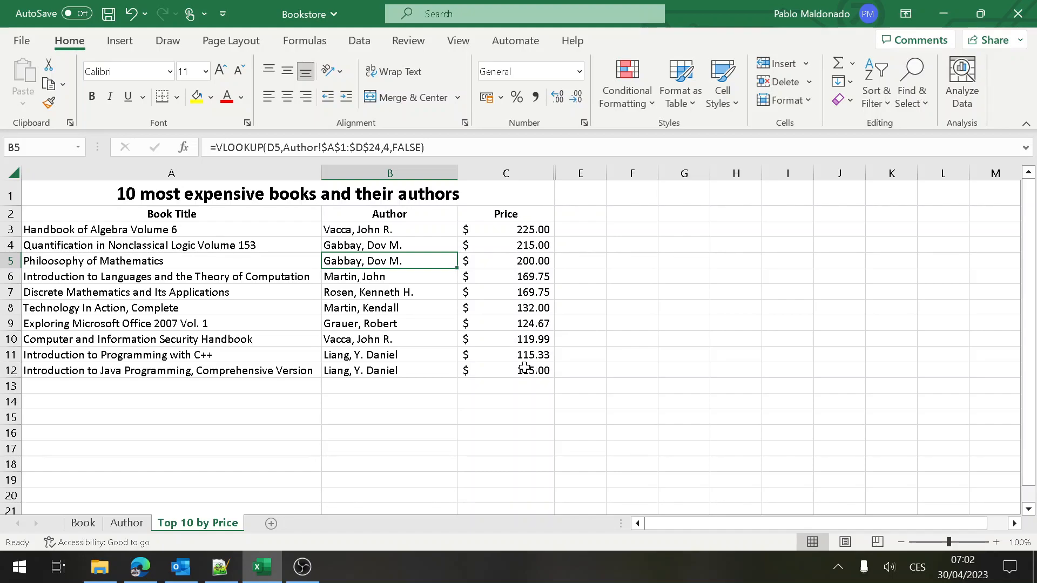
Step: Create a PivotTable on a new worksheet from the Book sheet's data range Book!$A$1:$J$50
click(83, 522)
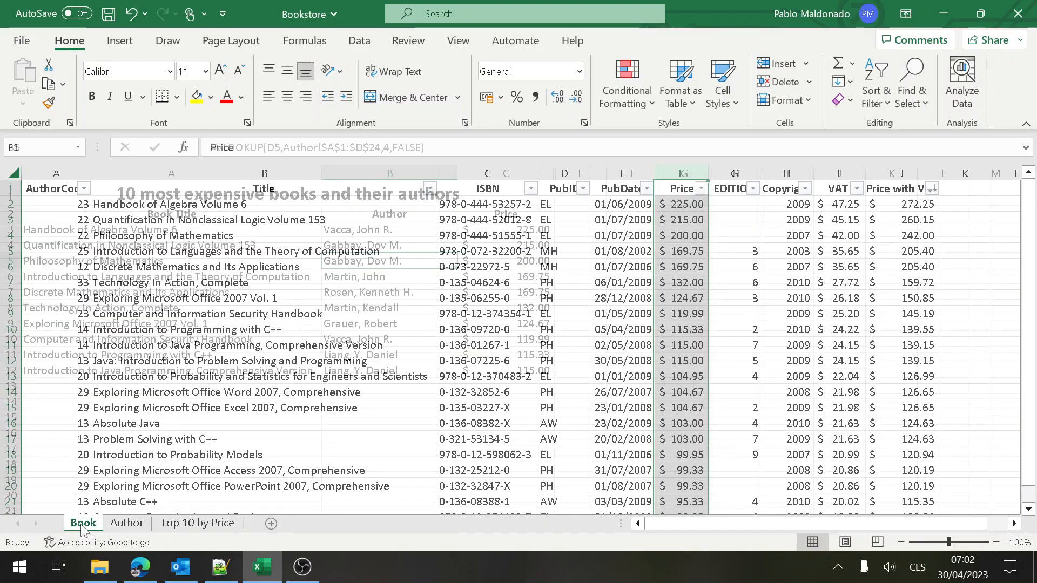
click(406, 372)
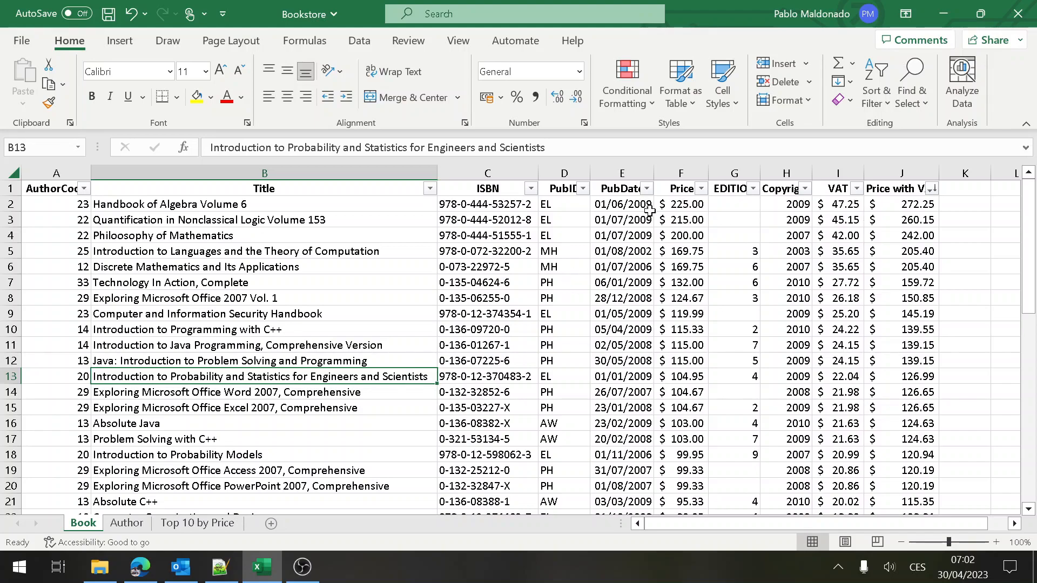
click(564, 171)
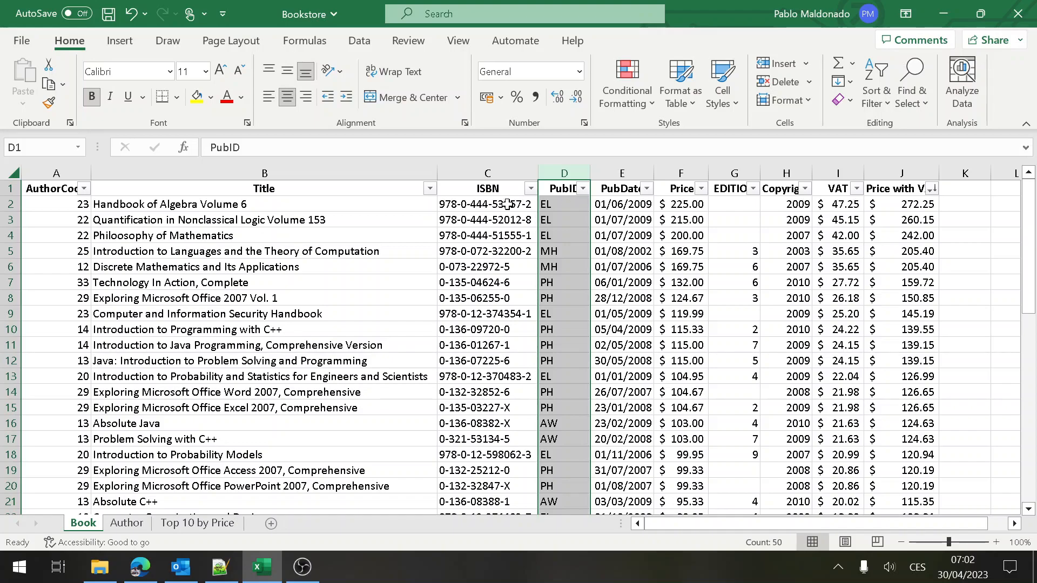
key(ctrl+a)
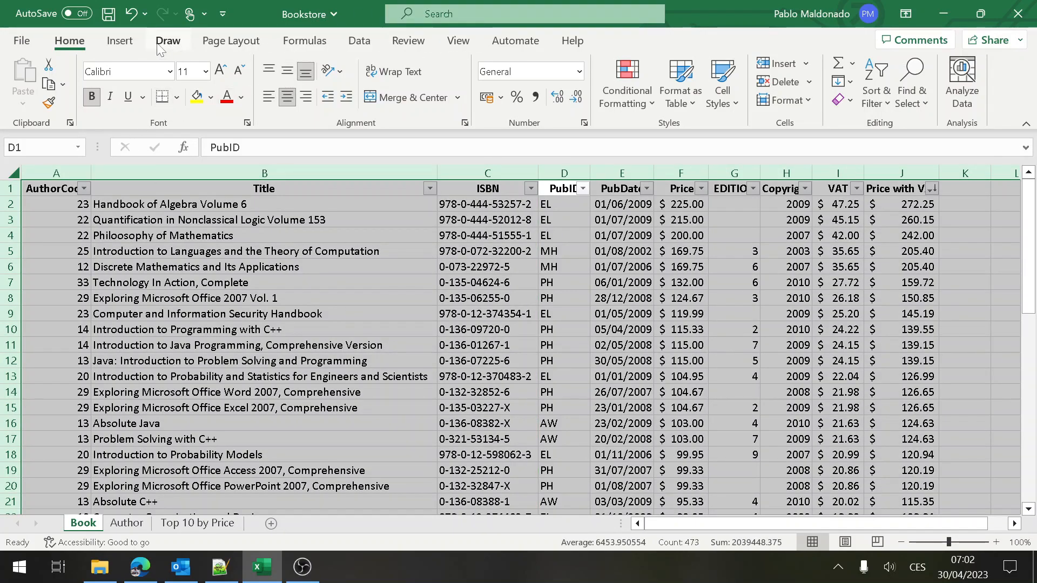
click(128, 45)
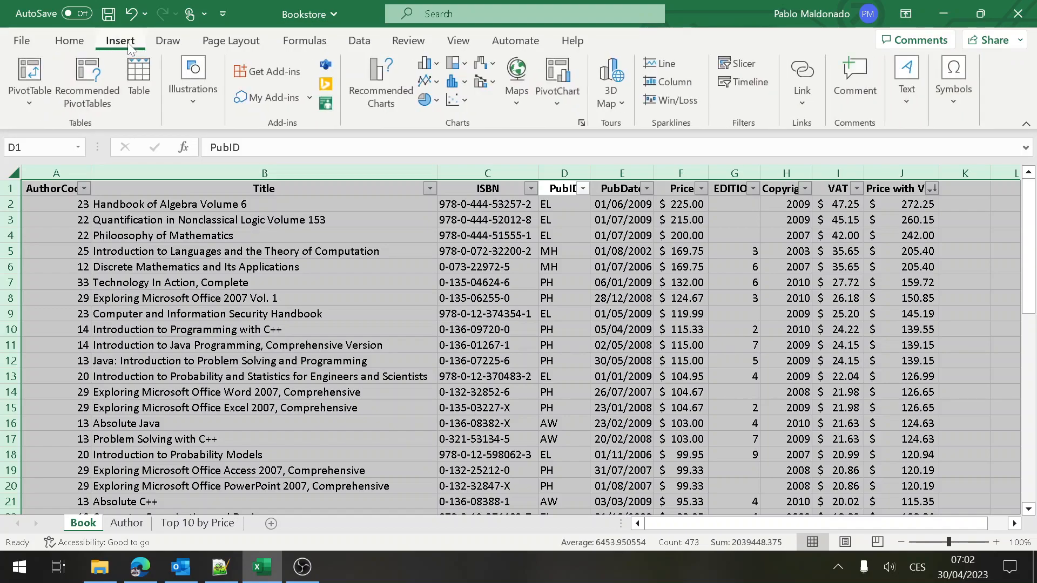
click(213, 249)
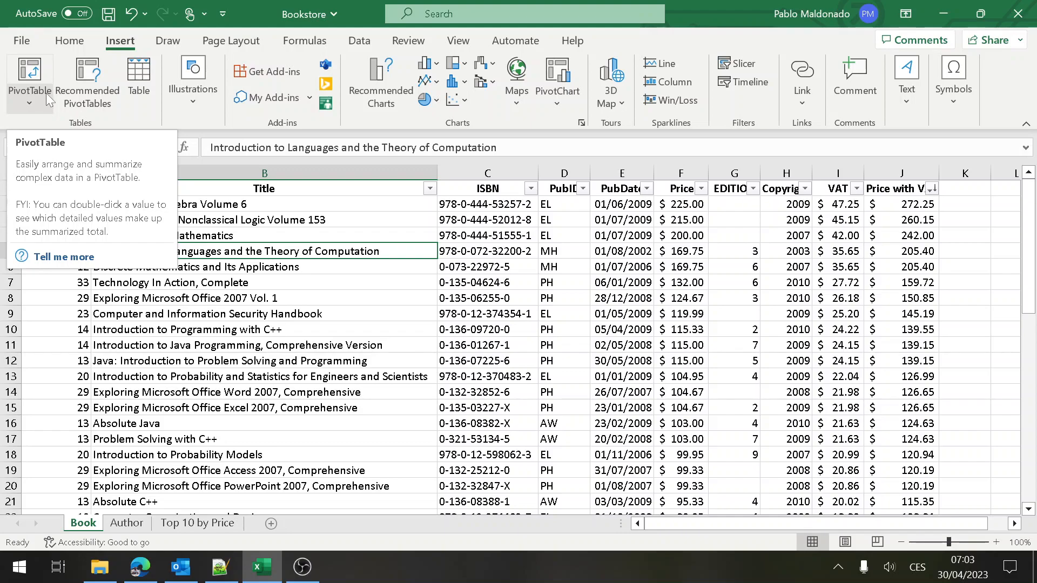
click(28, 70)
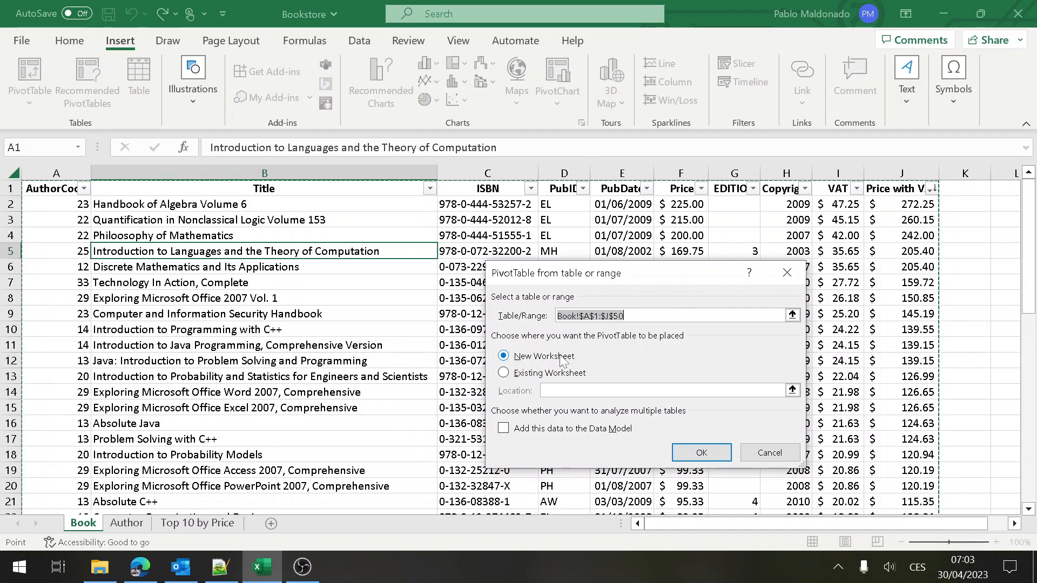
click(697, 448)
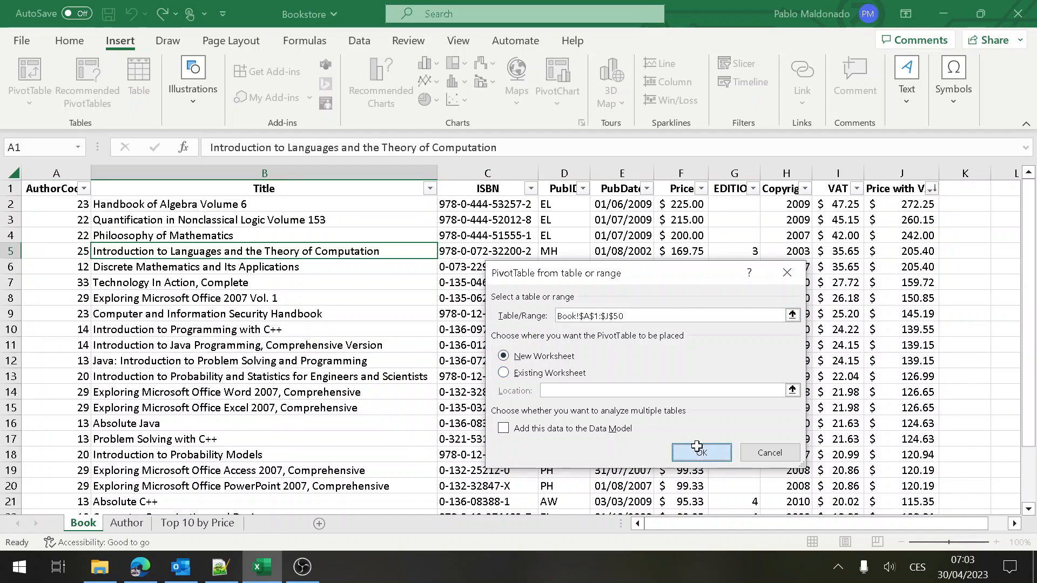
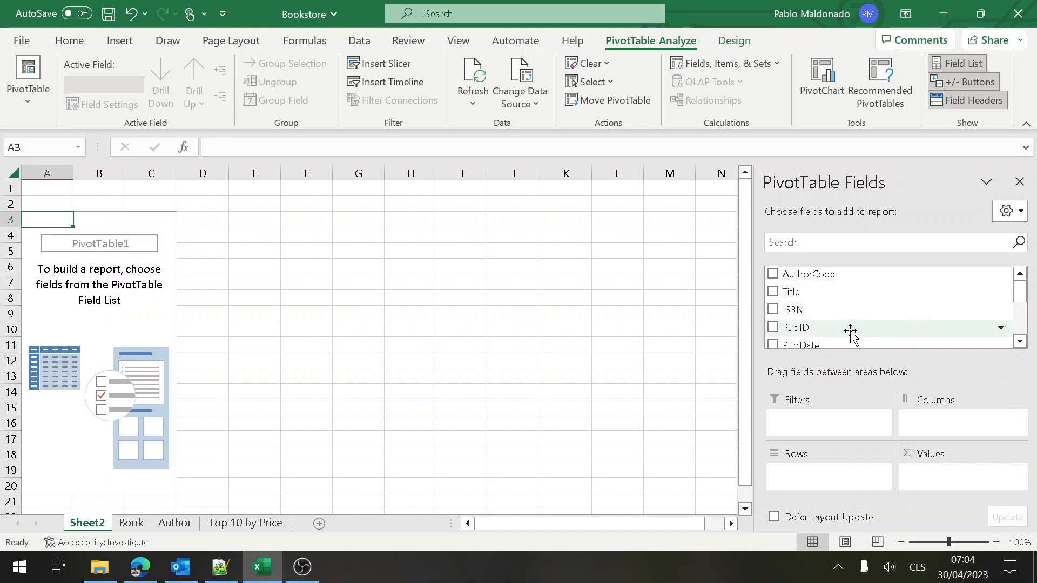
Step: Lay out the PivotTable with PubID as rows and the sum of Price as values
drag(851, 331, 830, 475)
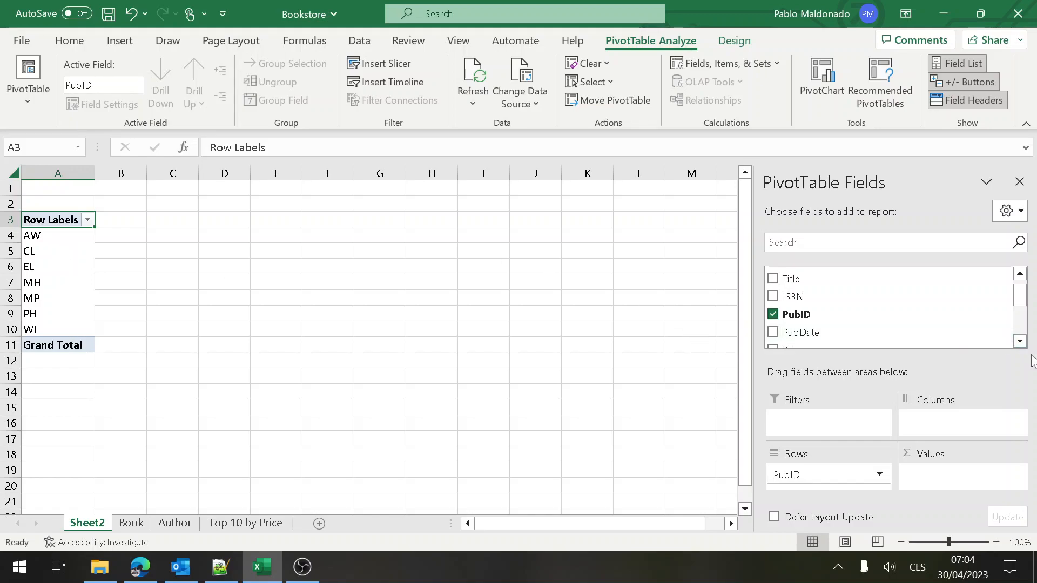
click(1020, 341)
click(1019, 341)
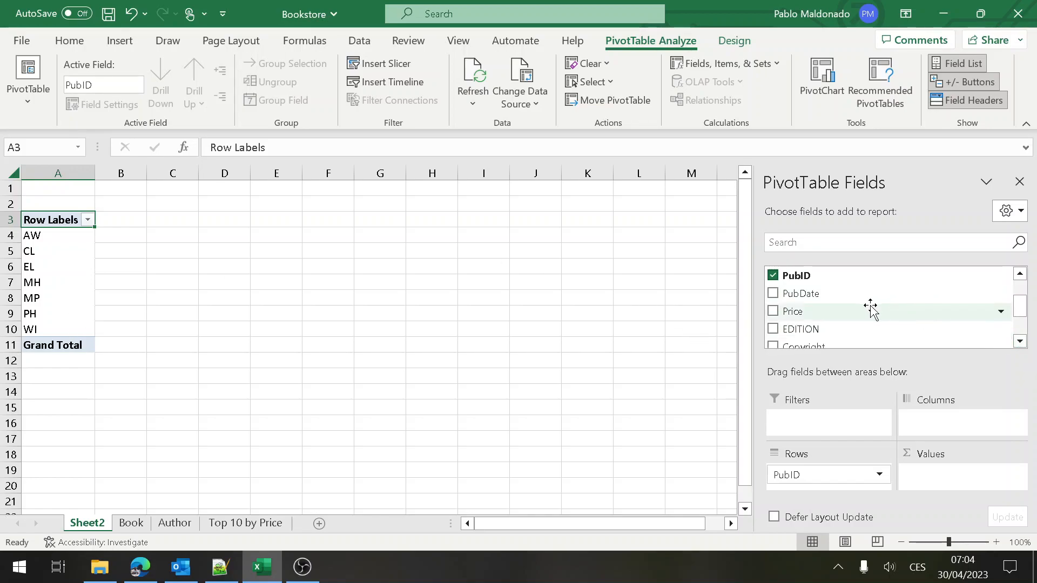
drag(863, 312, 955, 480)
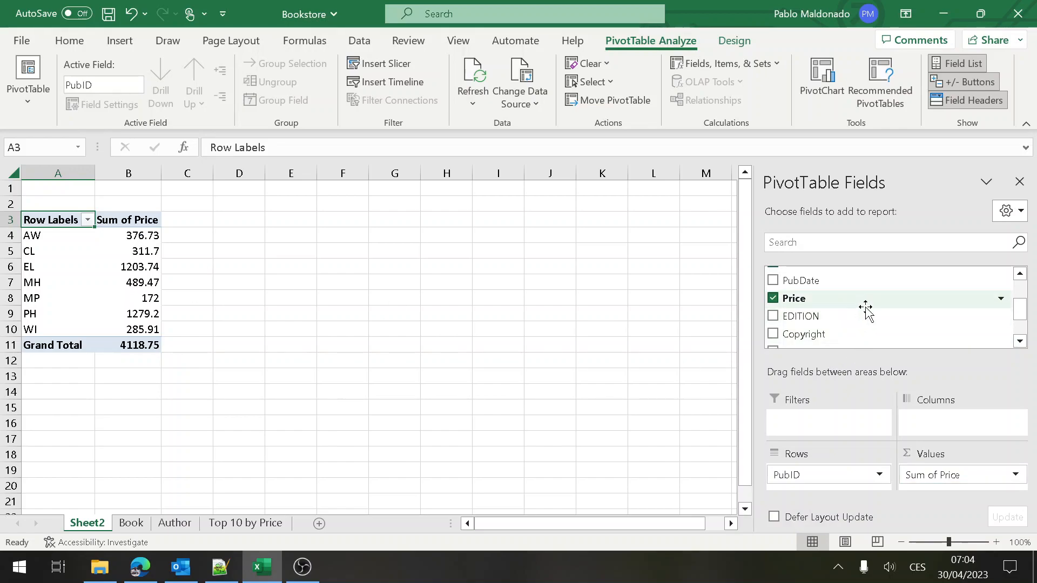
Step: Add Price to the PivotTable values a second time and summarize it by Average
mouse_move(867, 308)
mouse_down()
mouse_move(941, 491)
mouse_move(924, 484)
mouse_up()
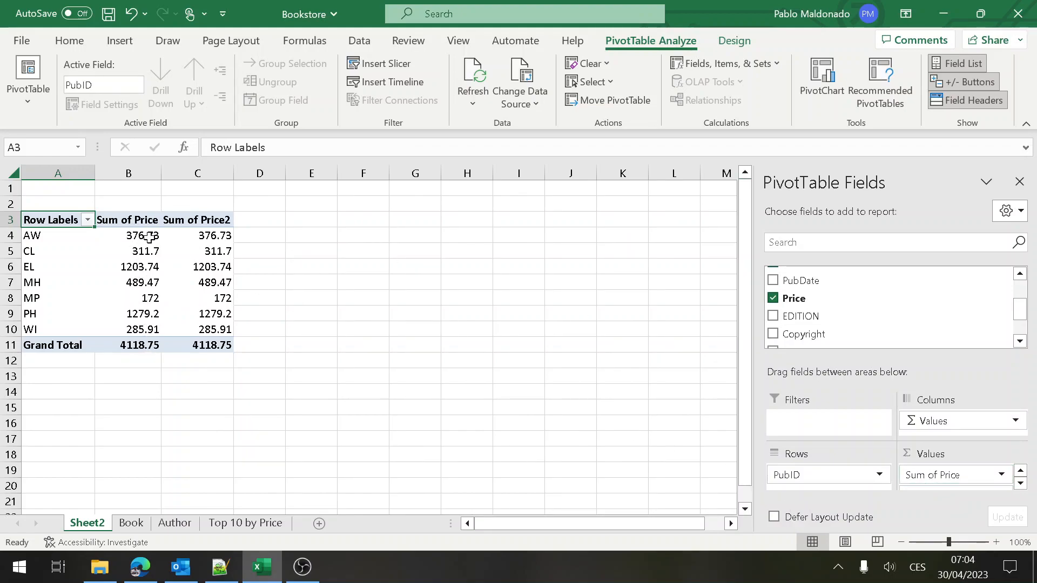
click(1020, 483)
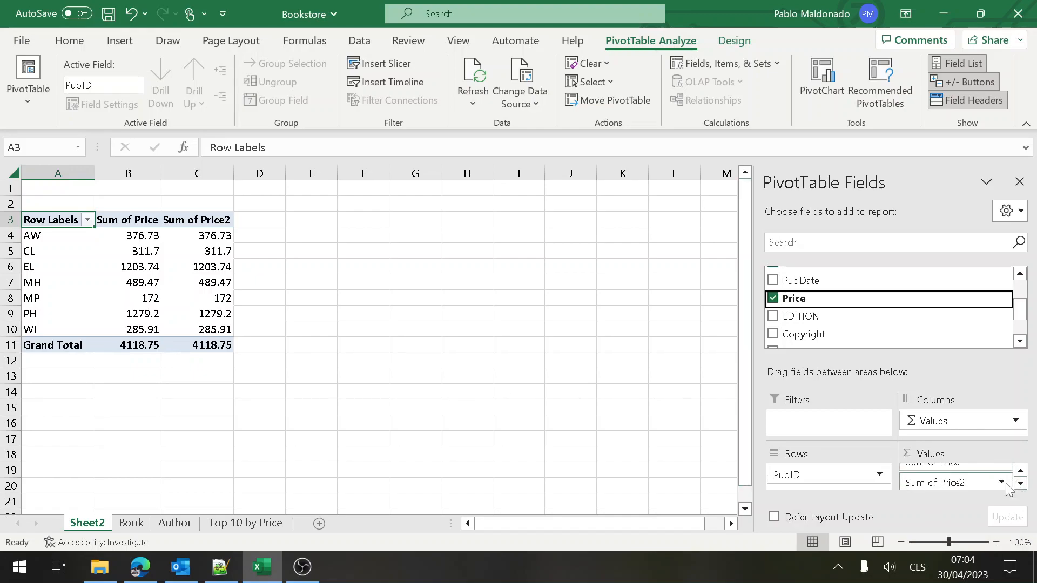
click(1004, 483)
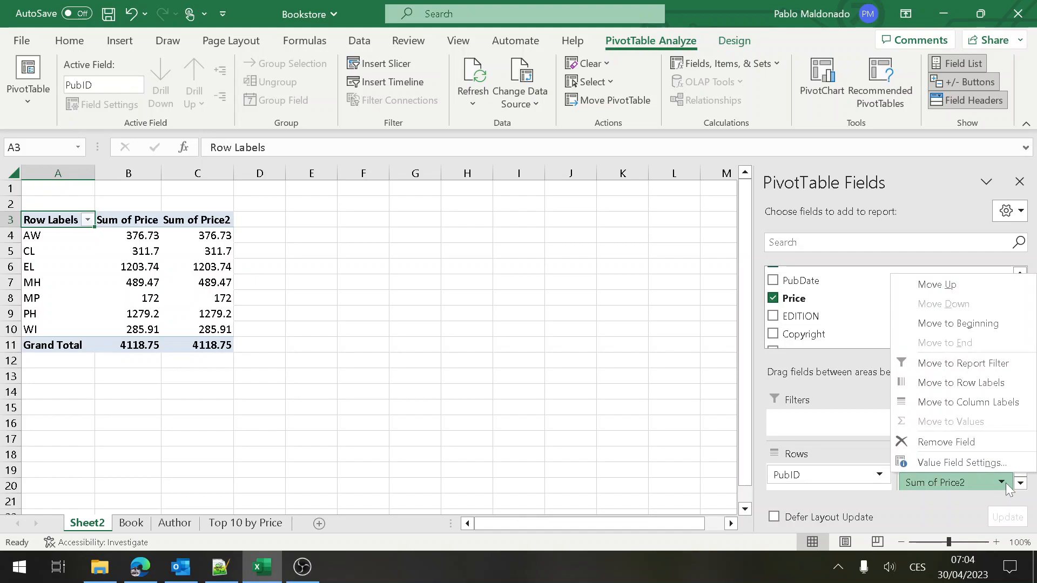
click(990, 464)
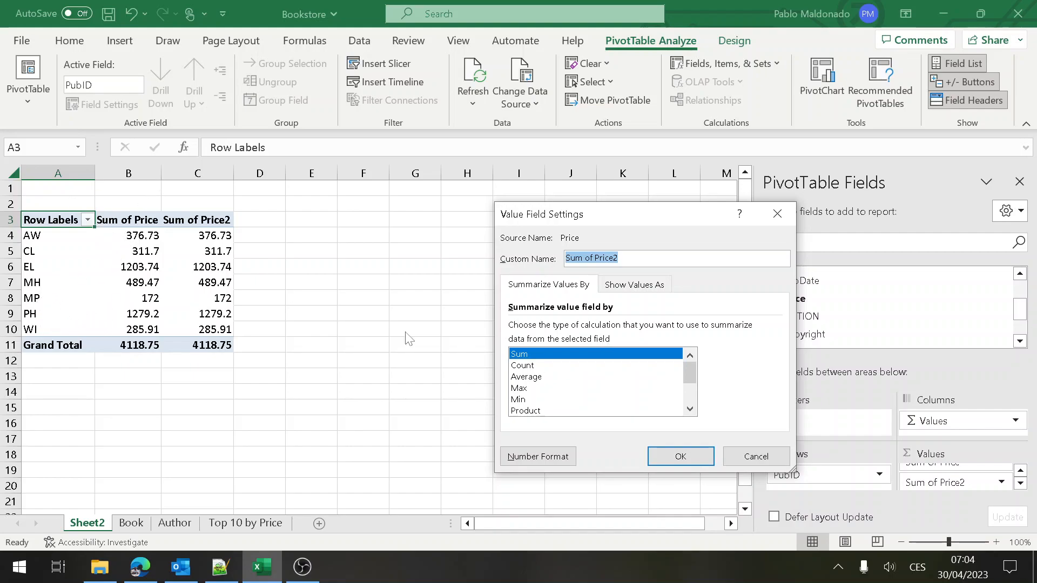
click(524, 377)
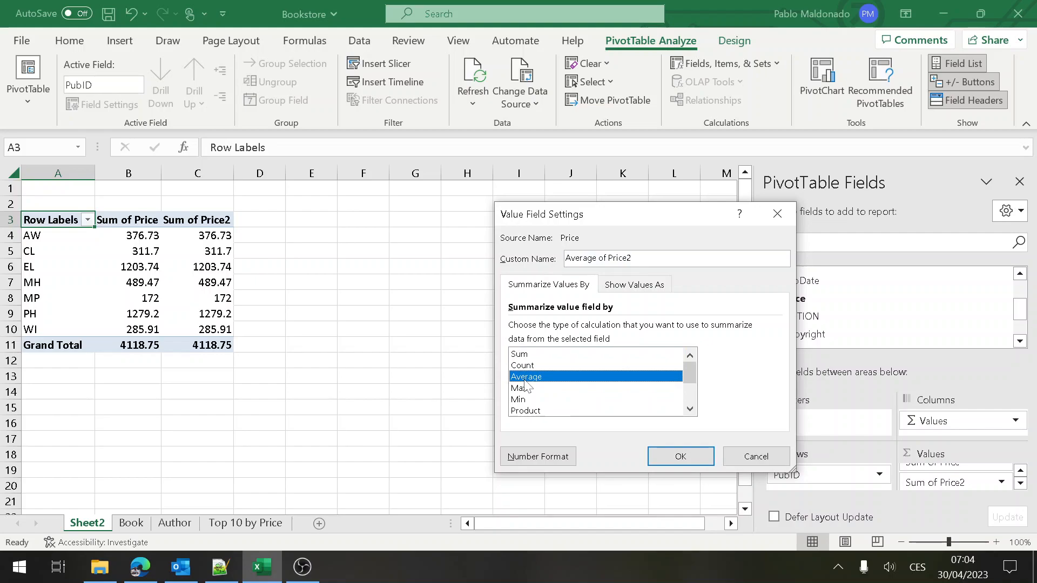
click(670, 460)
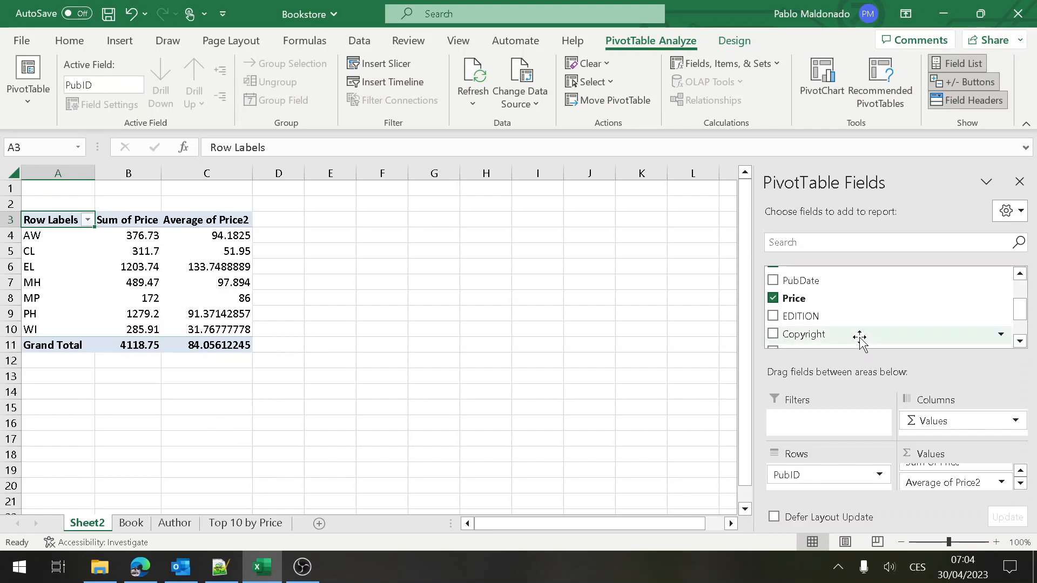
Step: Add Price to the PivotTable values a third time and summarize it by Count
drag(832, 306, 929, 475)
click(1001, 475)
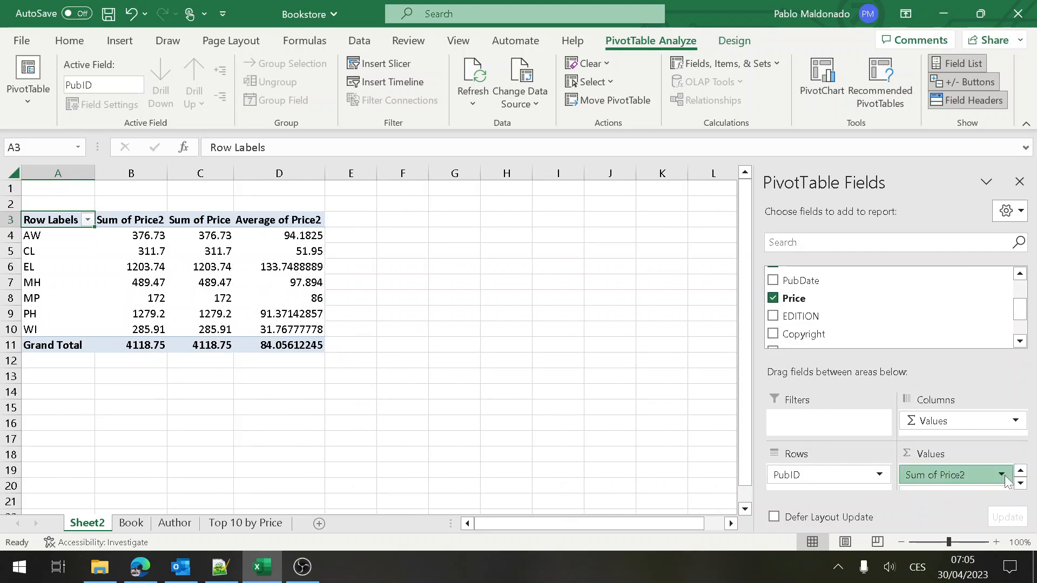
click(992, 460)
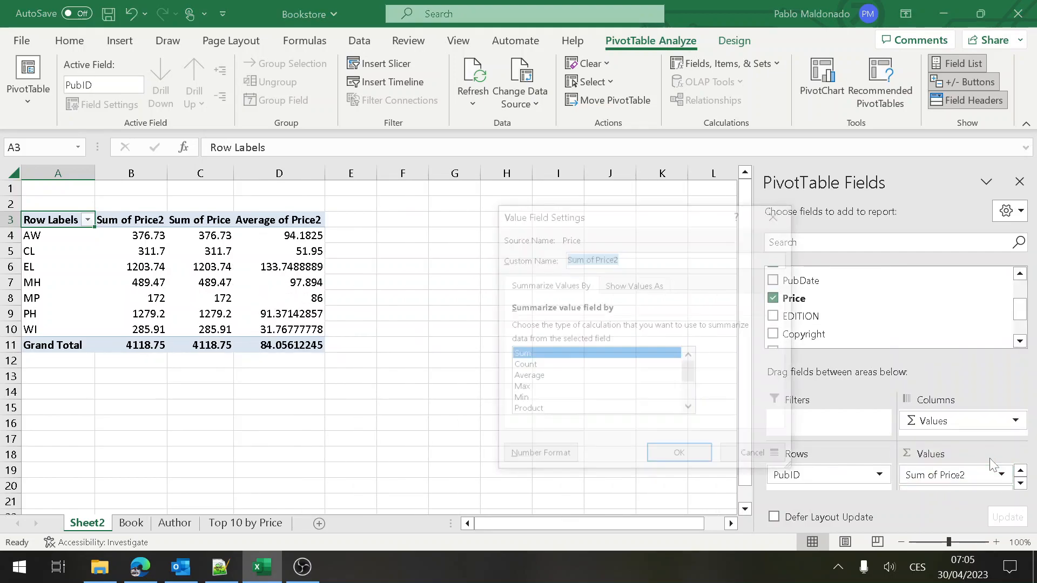
click(554, 365)
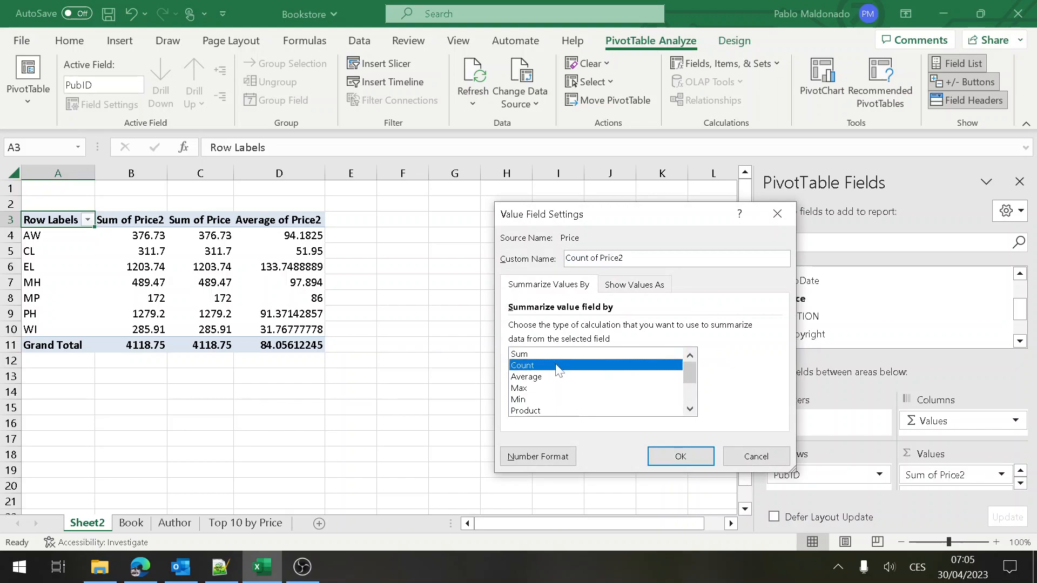
click(680, 457)
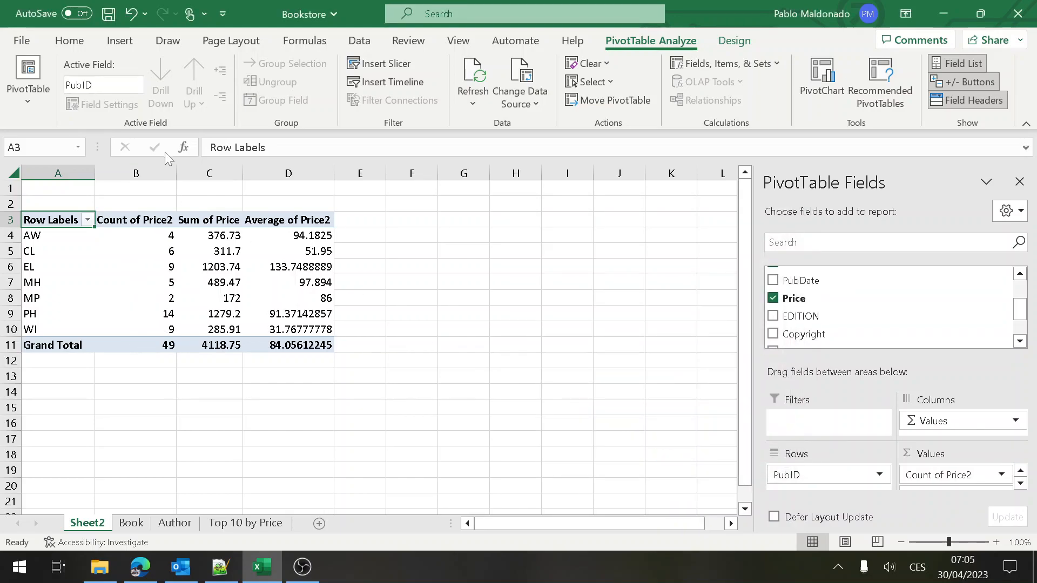
Step: Move the Count of Price2 field to the end of the PivotTable values
click(295, 221)
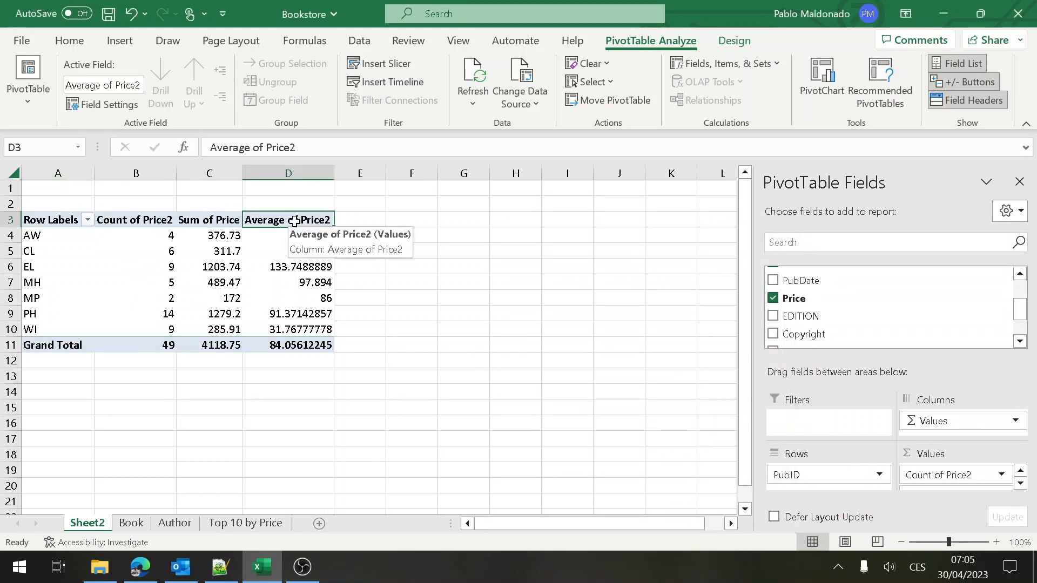
click(158, 219)
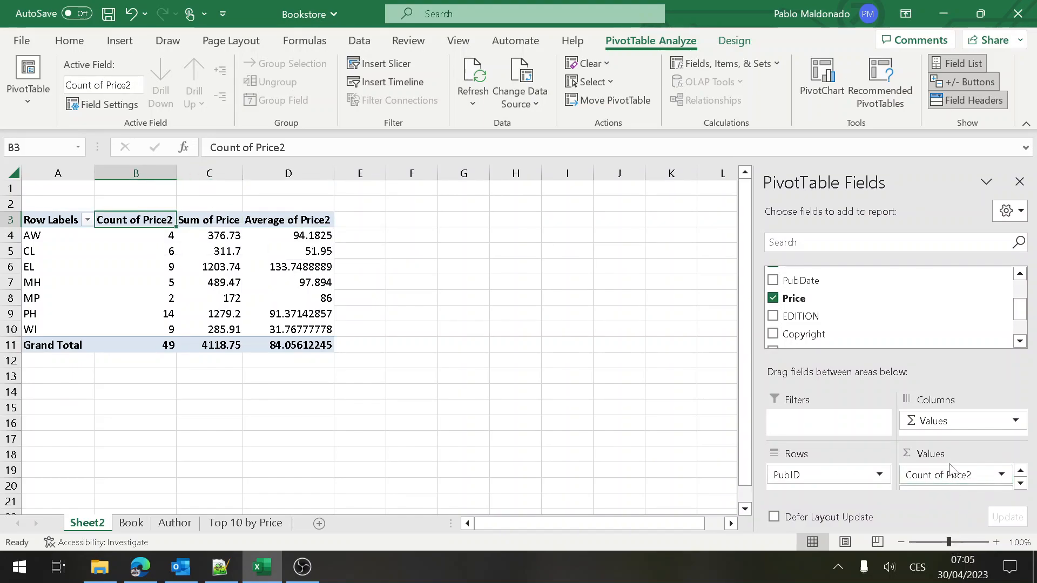
click(1002, 476)
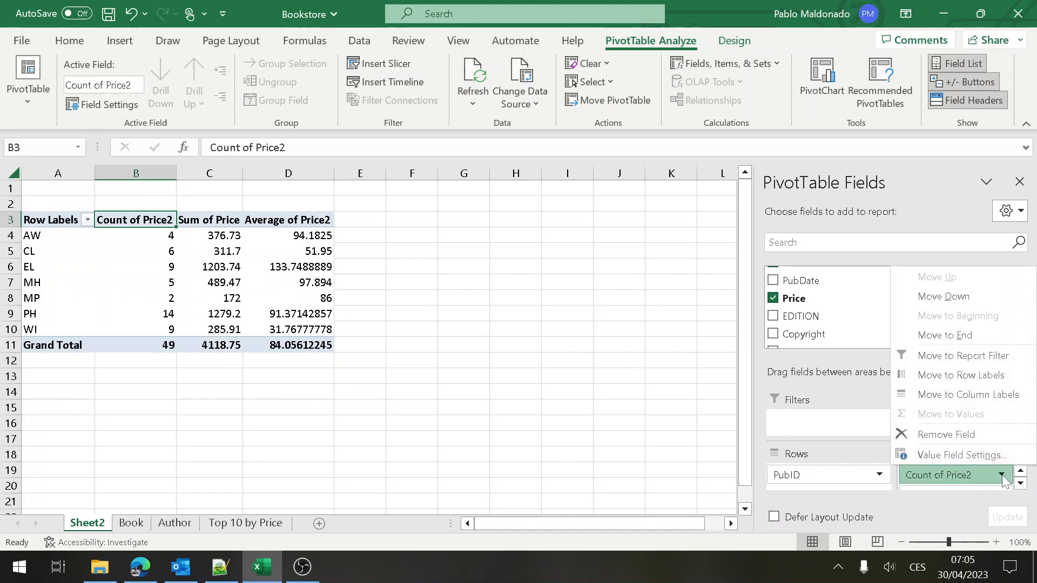
click(950, 337)
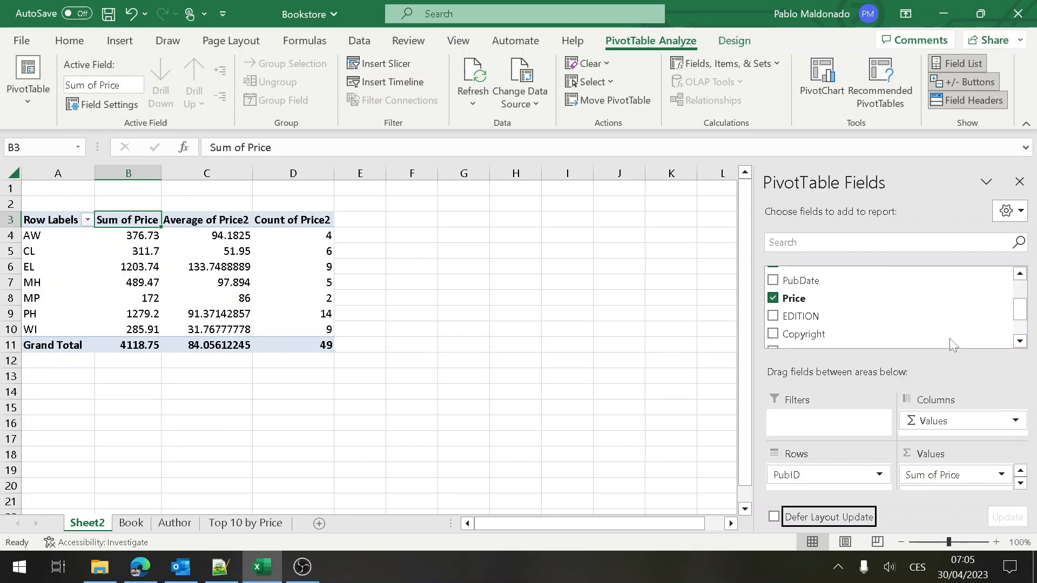
Step: Rename the Sum of Price header in cell B3 to "Total Sales"
click(309, 222)
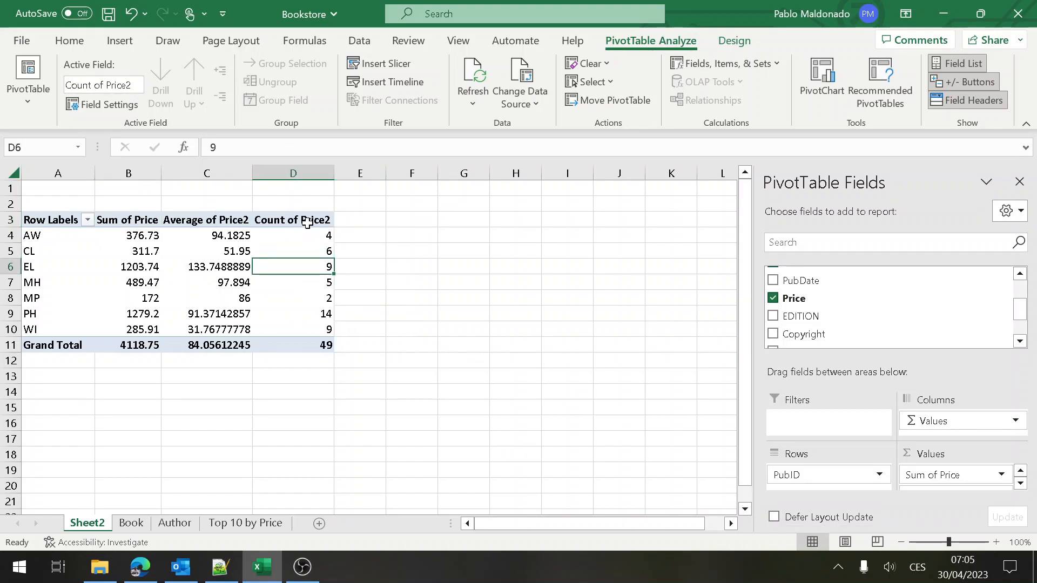
click(125, 214)
click(130, 224)
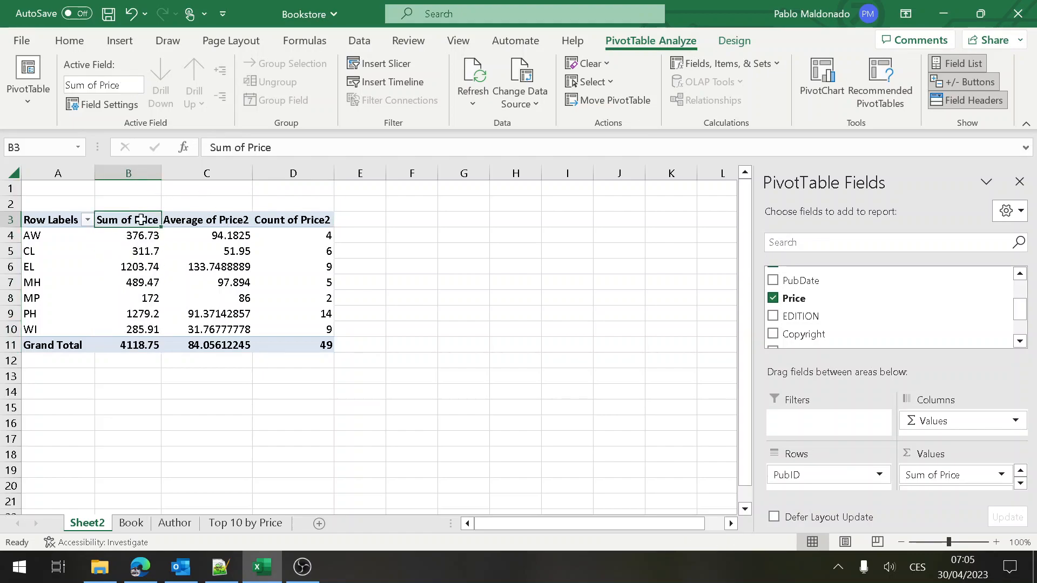
double_click(145, 220)
double_click(146, 220)
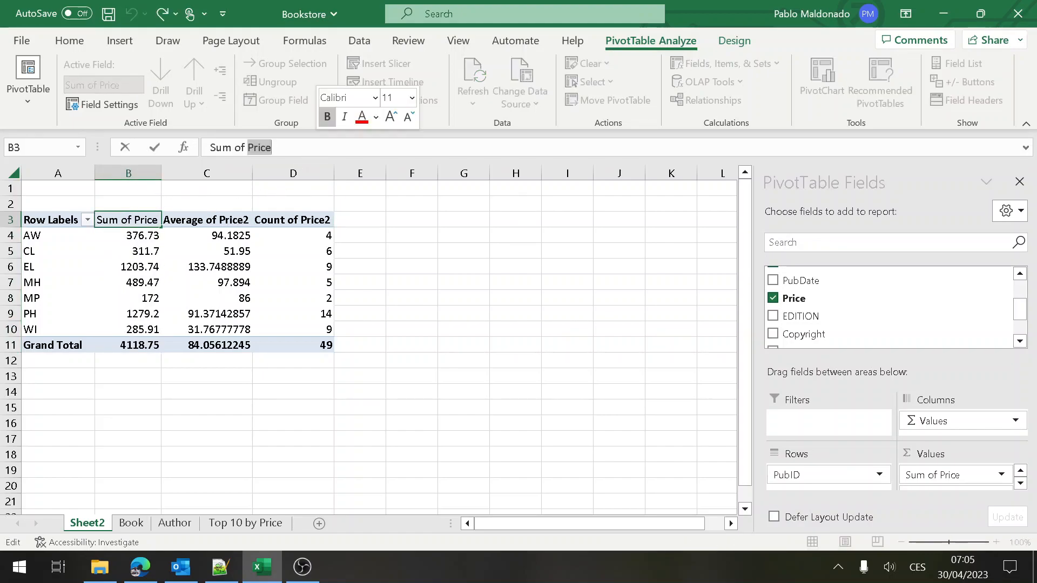
key(End)
key(shift+Home)
text(Total Sales)
key(Return)
Step: Rename the Average of Price2 header in cell C3 to "Average Sale Price"
key(Up)
key(Right)
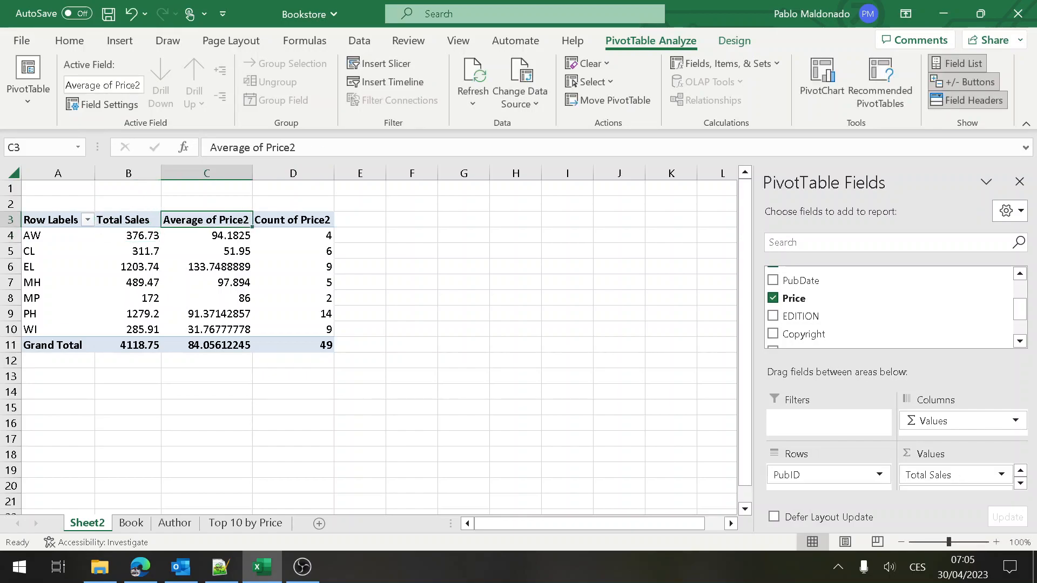
key(F2)
key(shift+Home)
text(A)
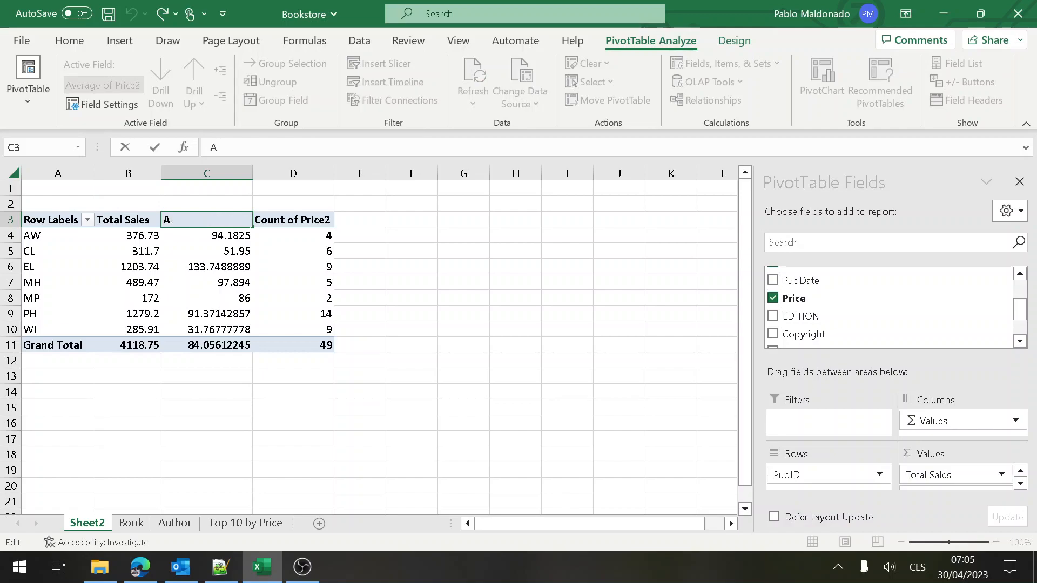
text(verage Sale Price)
key(Return)
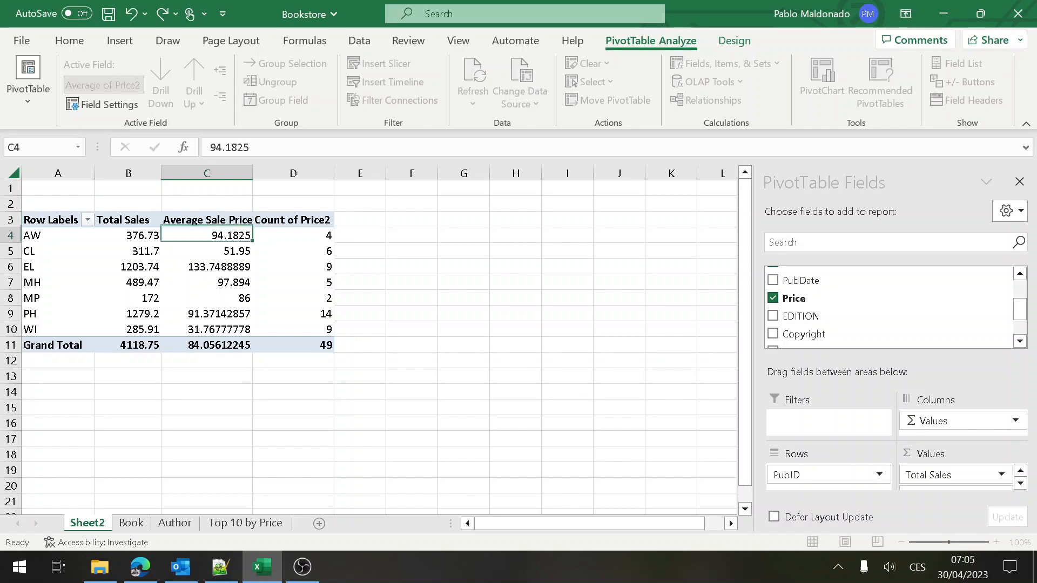
Step: Rename the Count of Price2 header in cell D3 to "Pieces Sold"
key(Up)
key(Right)
key(F2)
key(shift+Home)
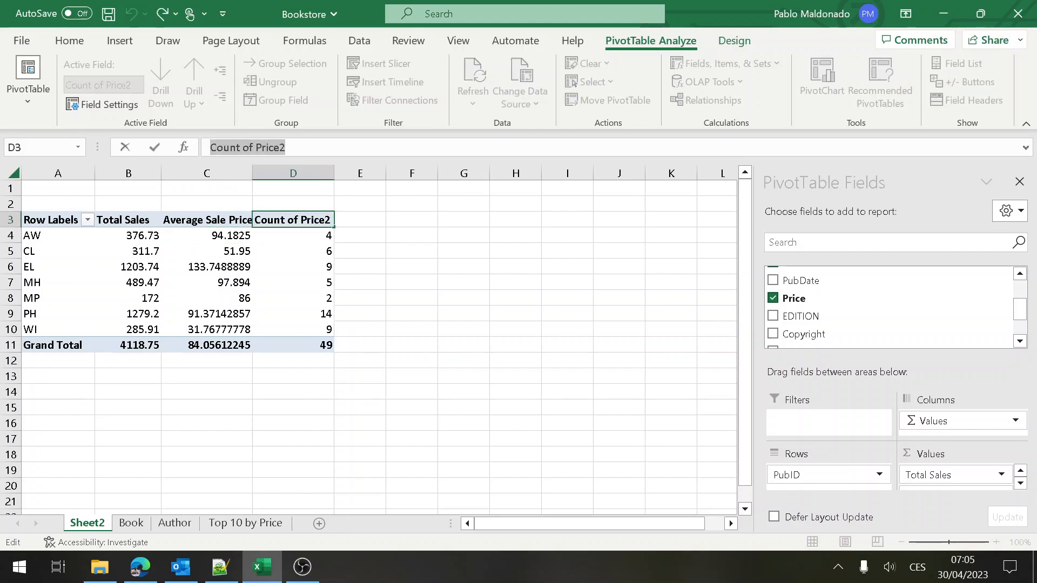
text(S)
key(BackSpace)
text(Pieces so)
key(BackSpace)
key(BackSpace)
text(sold)
key(BackSpace)
key(BackSpace)
key(BackSpace)
key(BackSpace)
key(BackSpace)
text(Sold)
key(Return)
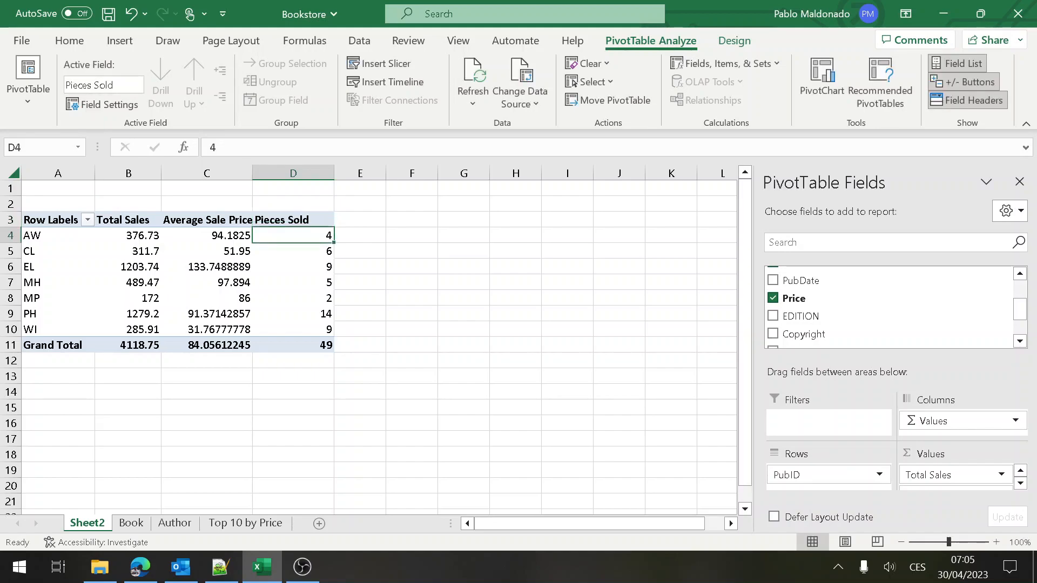
Step: Format the Total Sales and Average Sale Price values in B4:C11, including the grand totals, as US dollar accounting
click(117, 239)
key(shift+Right)
key(shift+Down)
key(shift+Down)
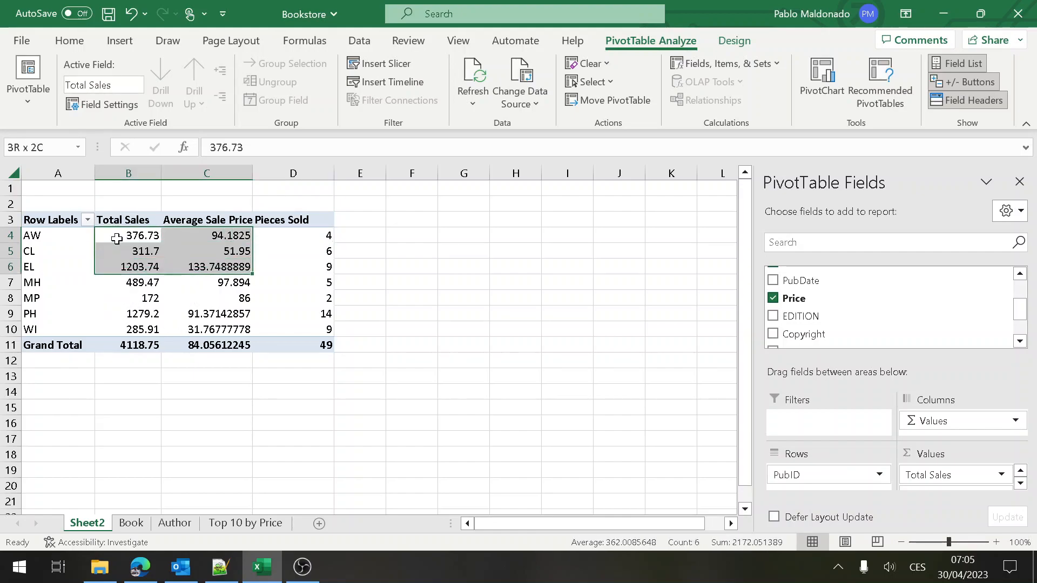
key(shift+Down)
key(shift+Down)
key(shift+Down)
key(shift+Down)
key(shift+Down)
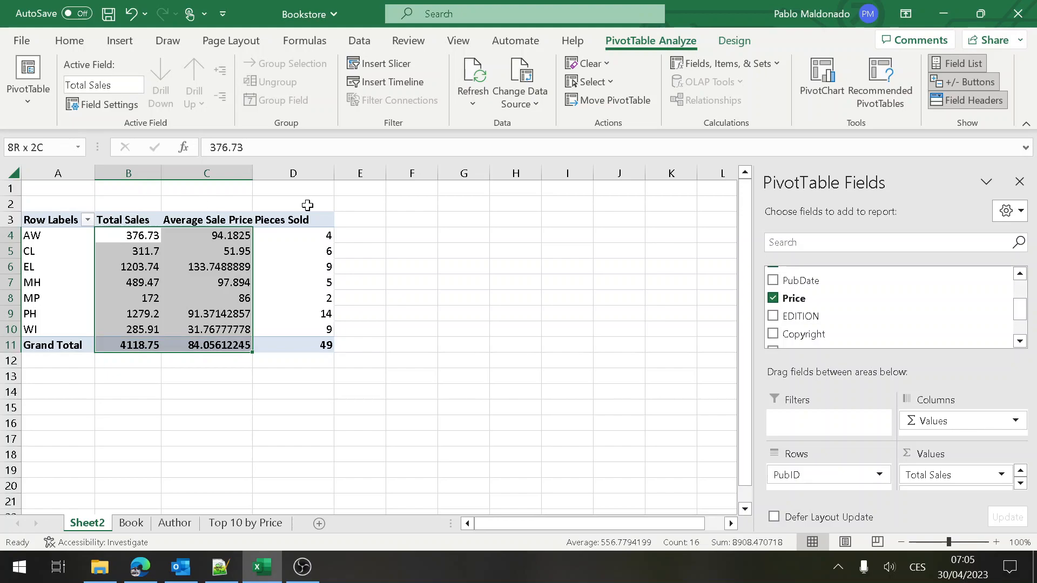
click(68, 46)
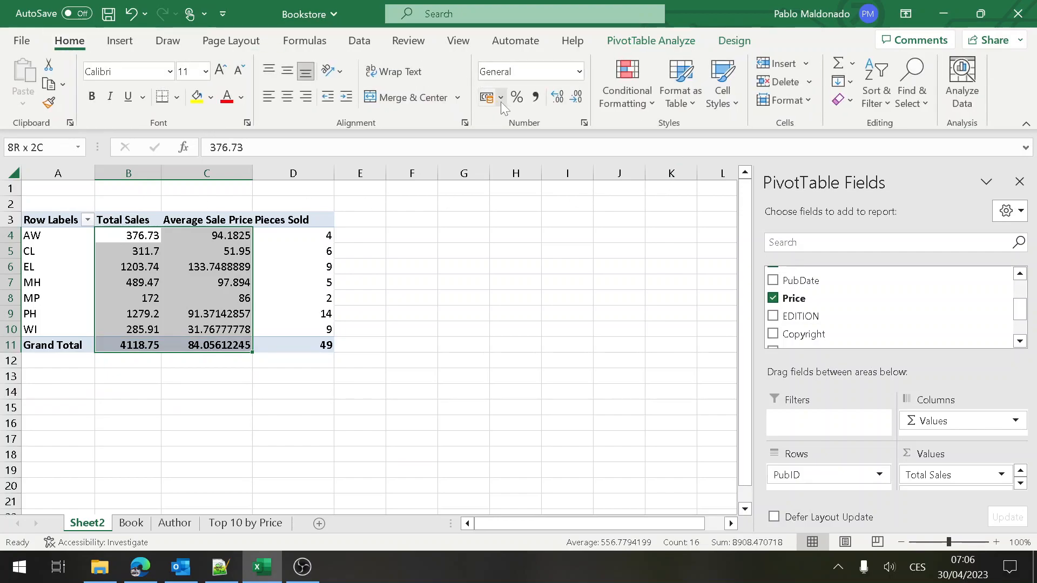
click(501, 99)
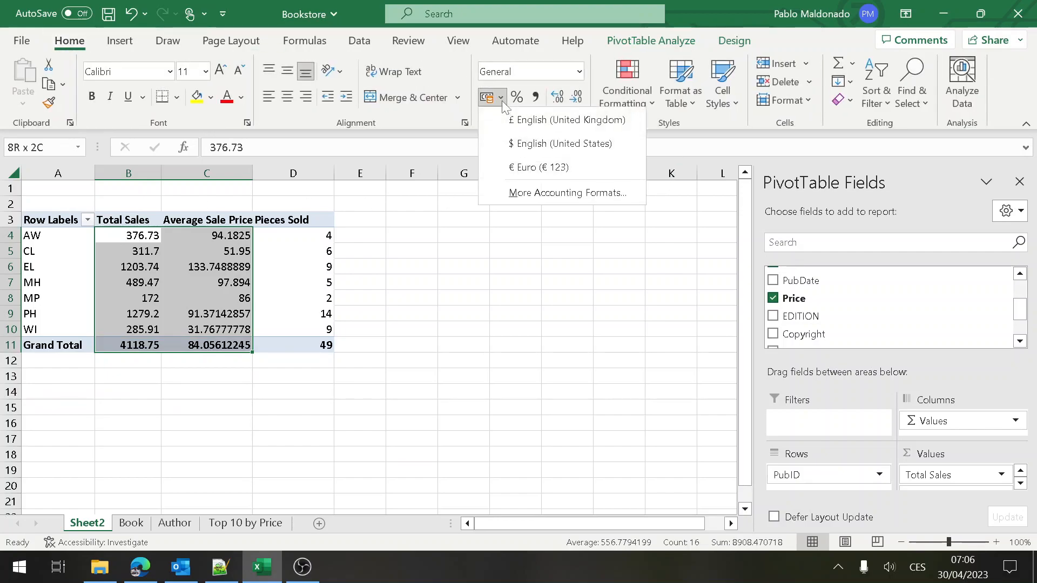
click(532, 145)
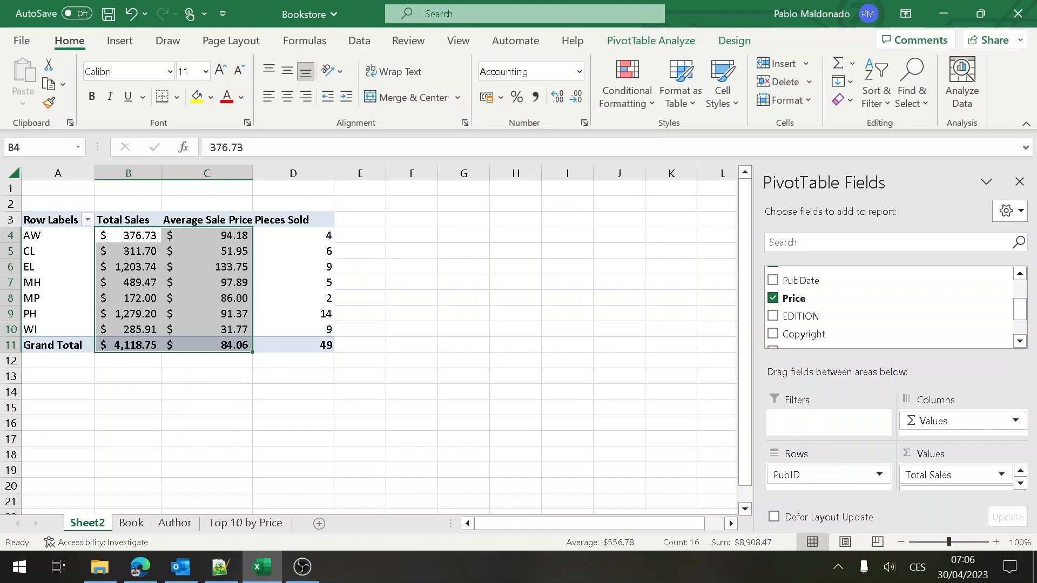
click(218, 371)
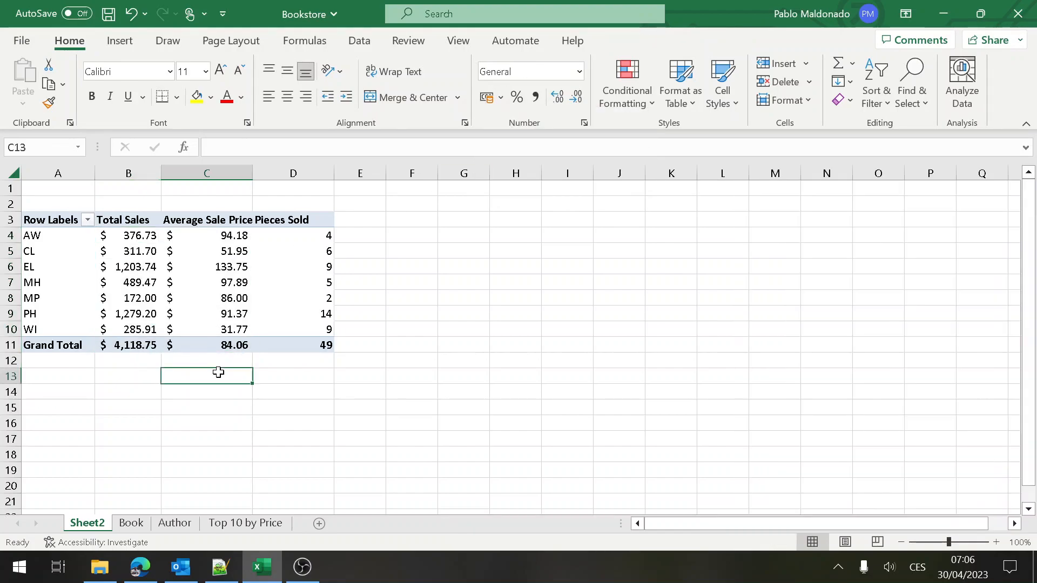
key(Up)
key(Right)
key(Left)
key(Right)
key(Left)
key(Left)
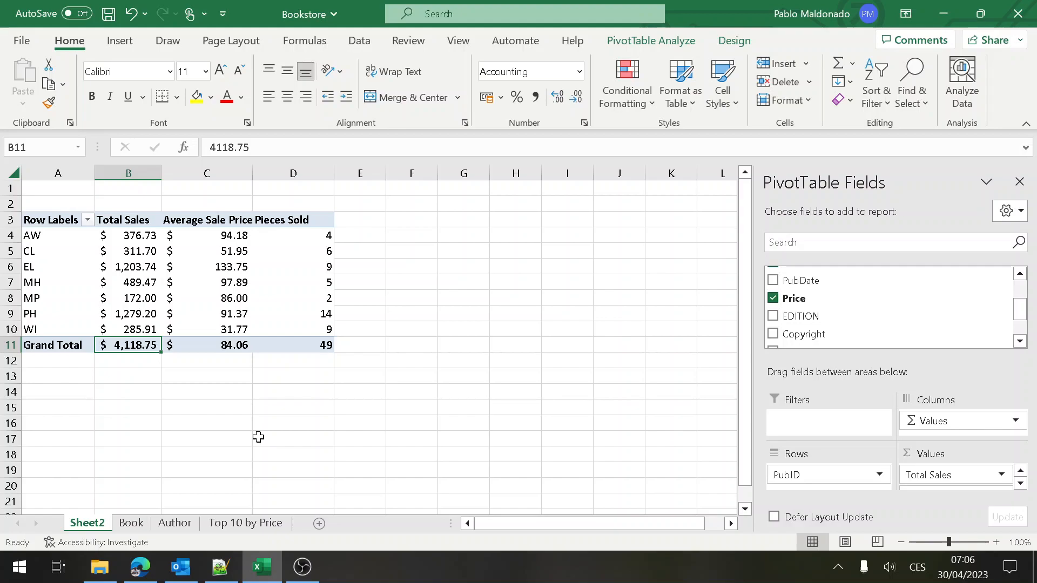
Step: Add the PubDate field to the PivotTable columns to break the values down by publication date
click(1020, 341)
click(1020, 341)
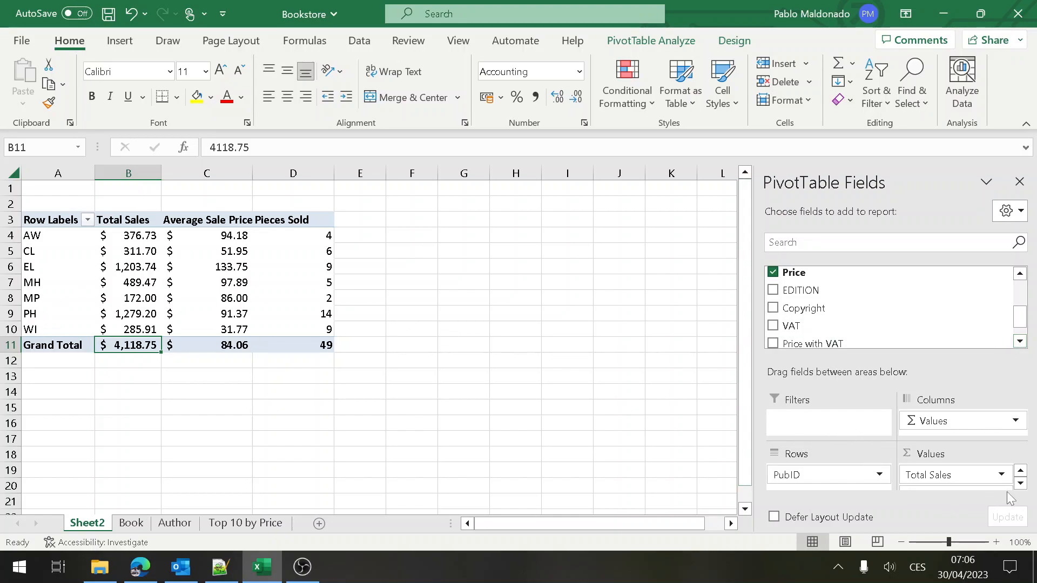
drag(1019, 324, 1028, 293)
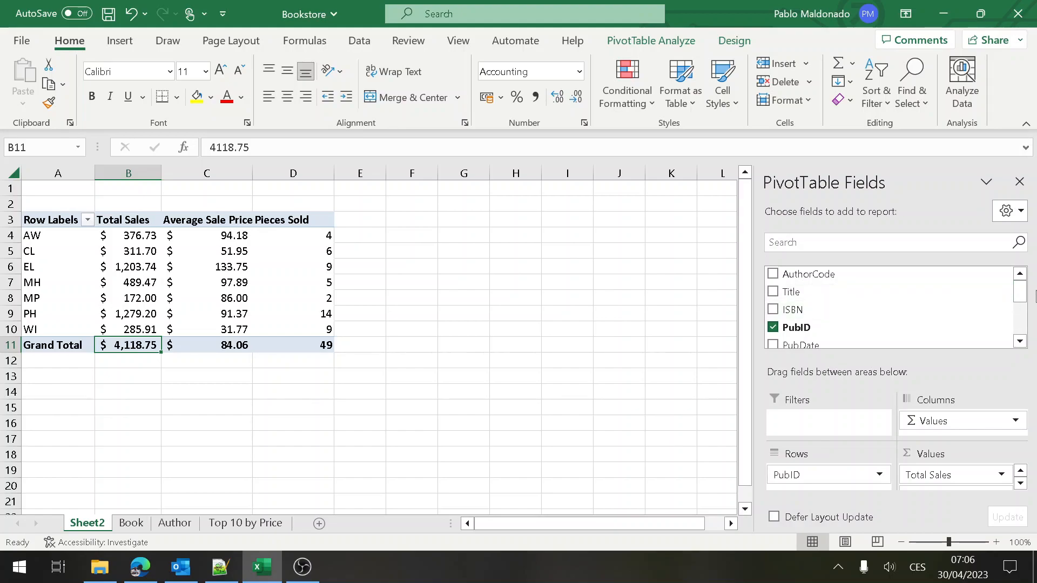
drag(1019, 296, 1020, 311)
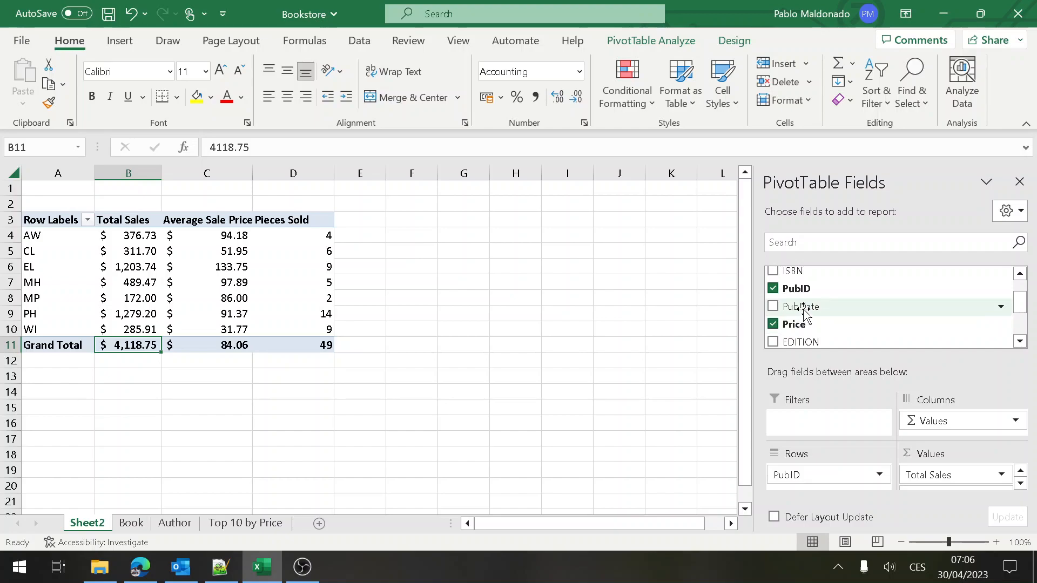
drag(805, 313, 957, 425)
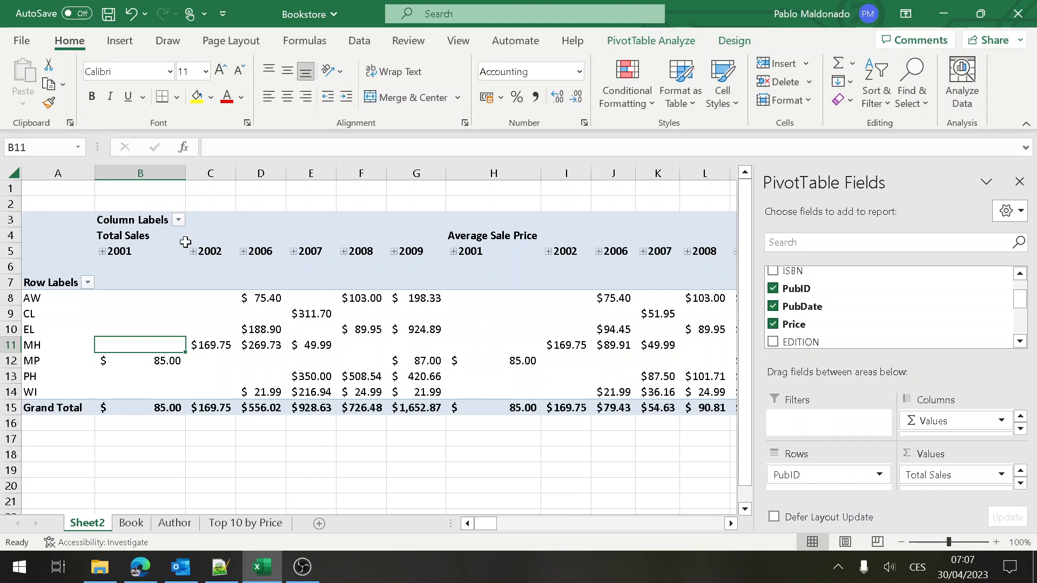
Step: Examine the yearly columns for total sales, average sale price and pieces sold, hiding the PivotTable field list for a wider view
click(155, 242)
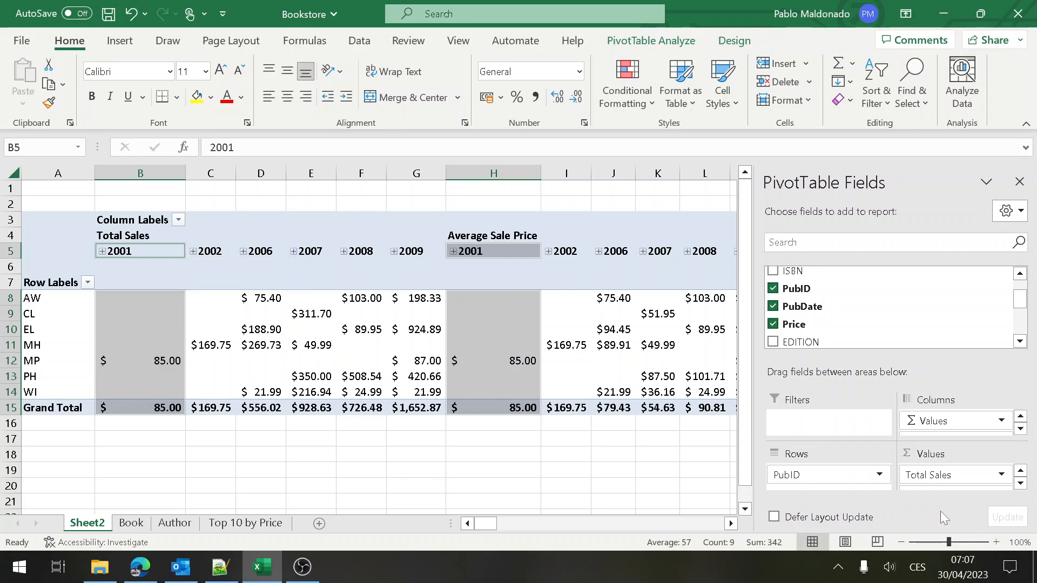
click(1001, 420)
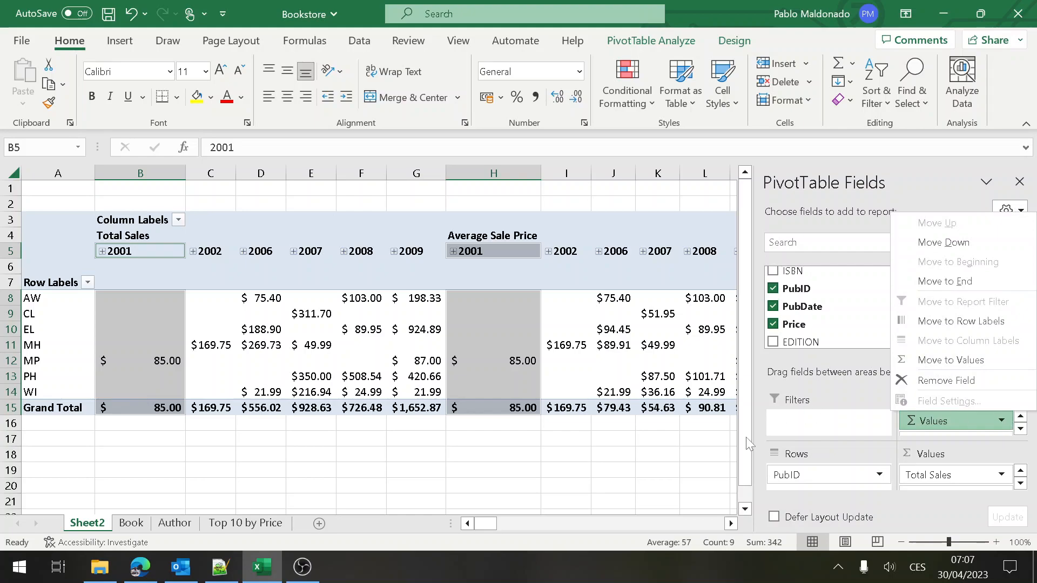
click(705, 459)
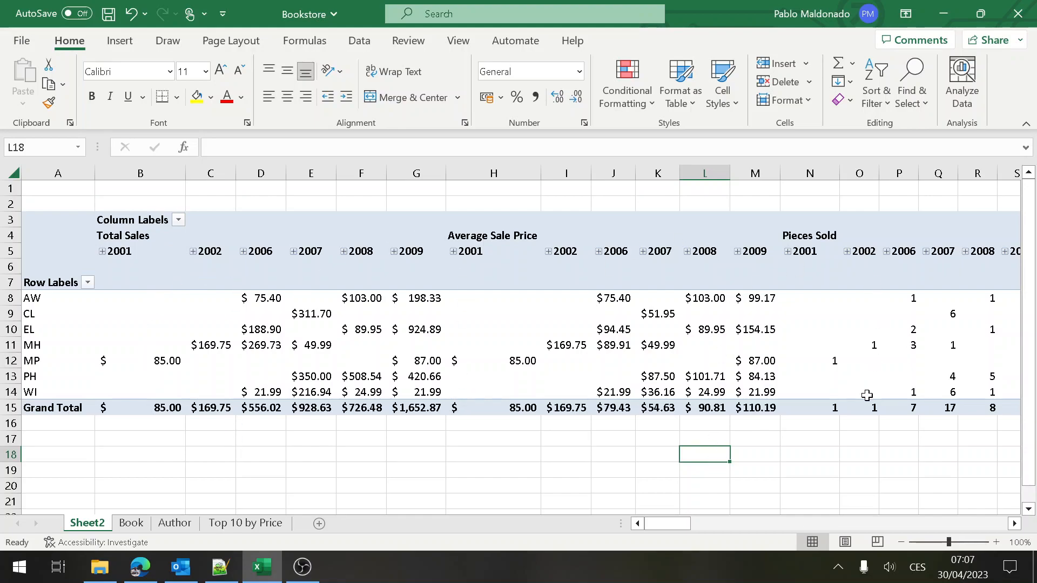
click(706, 287)
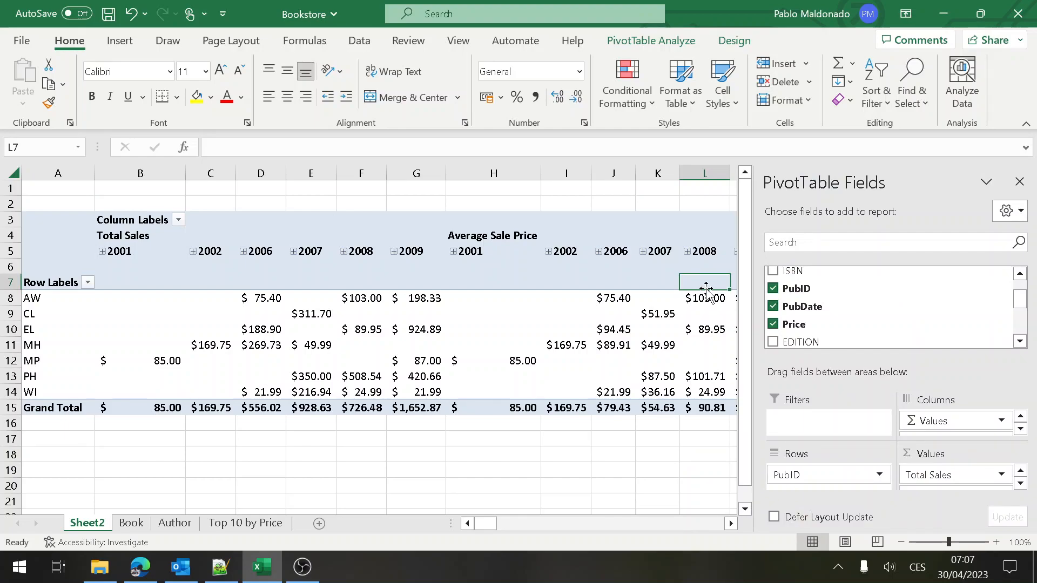
click(579, 327)
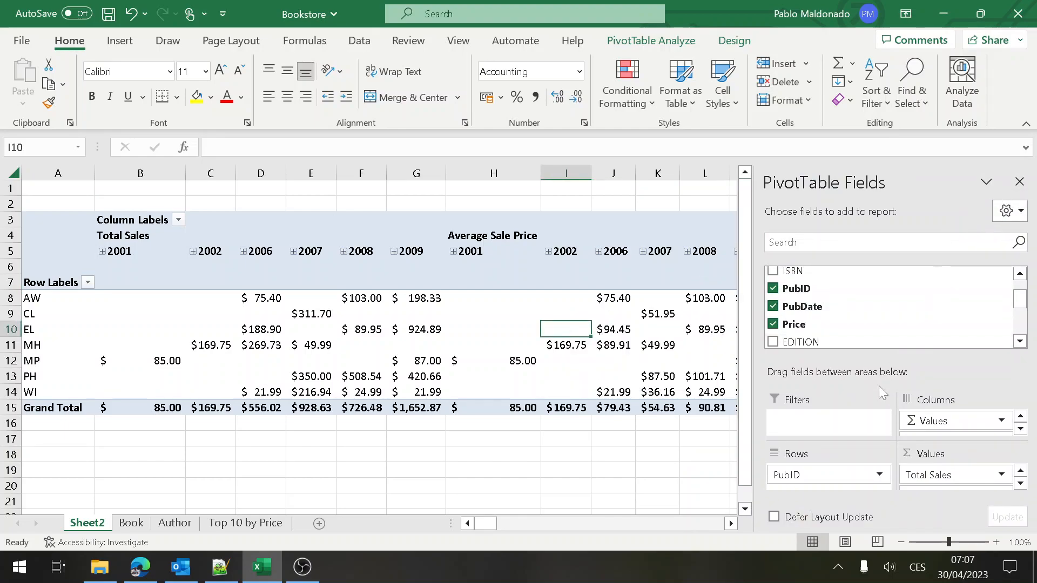
click(1022, 182)
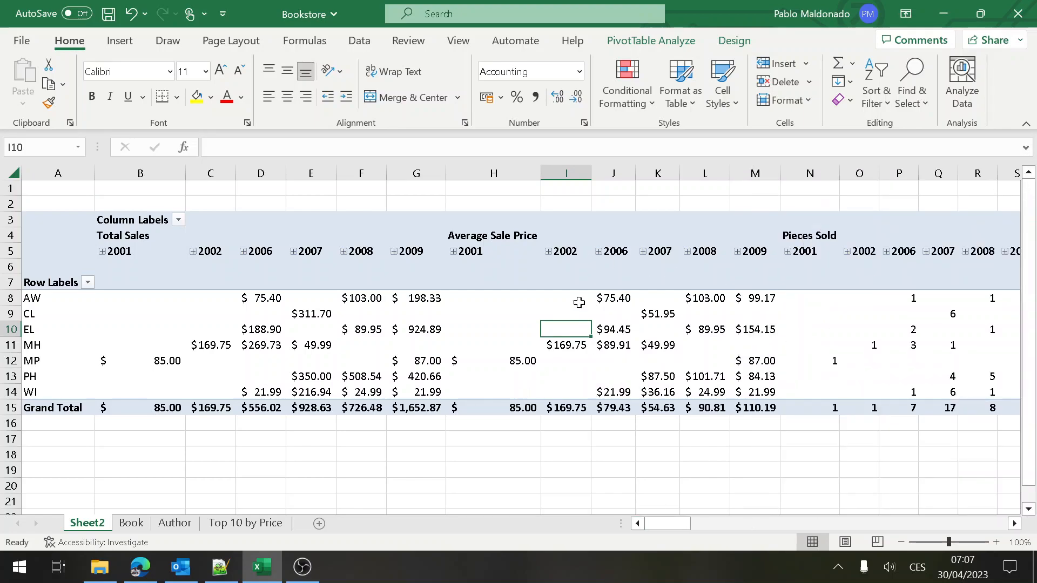
click(613, 355)
click(756, 315)
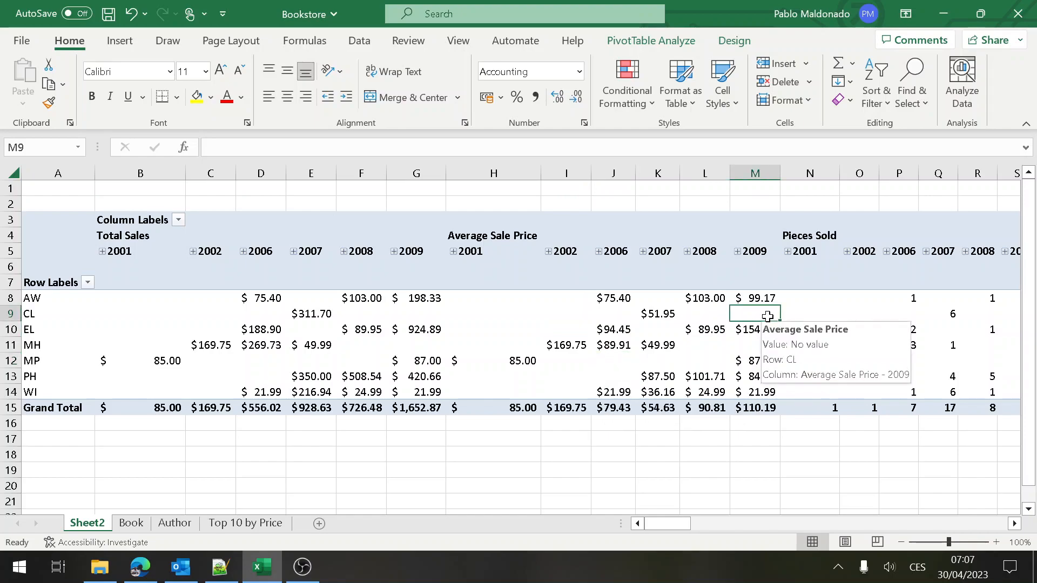
Step: Toggle the PivotTable's field headers off and back on, and show the field list again
click(651, 40)
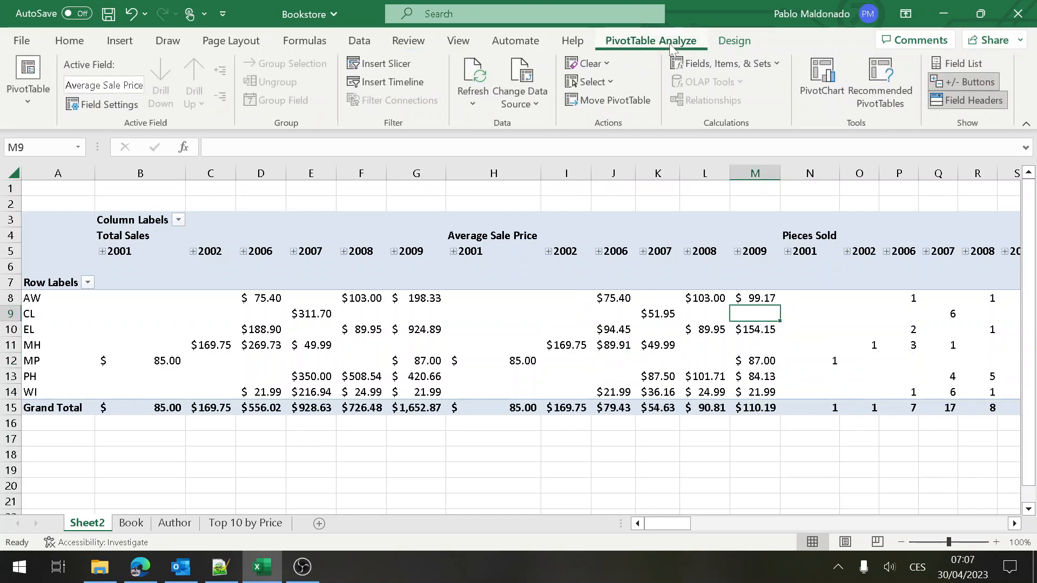
click(980, 100)
click(979, 98)
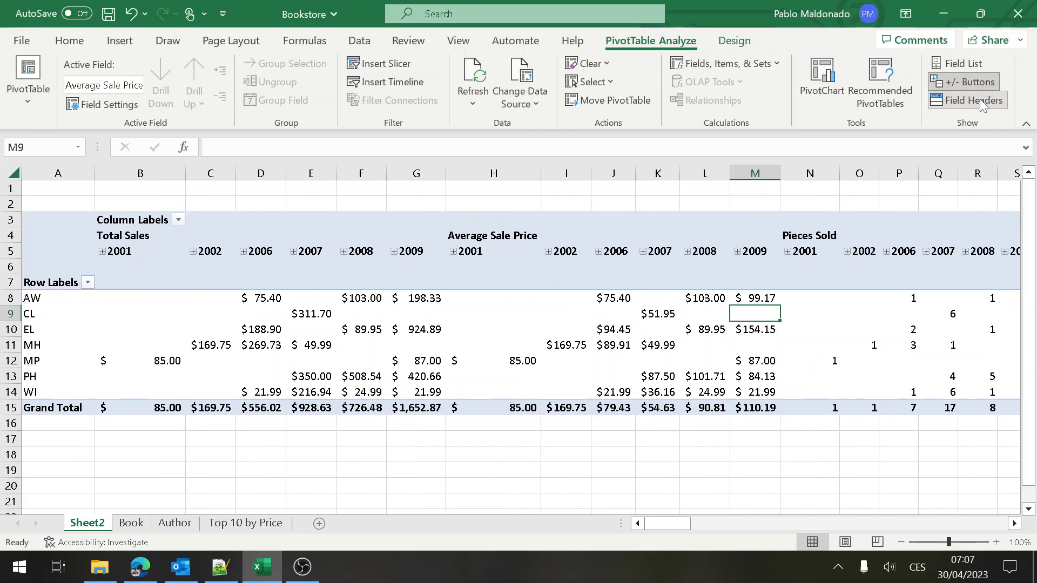
click(977, 67)
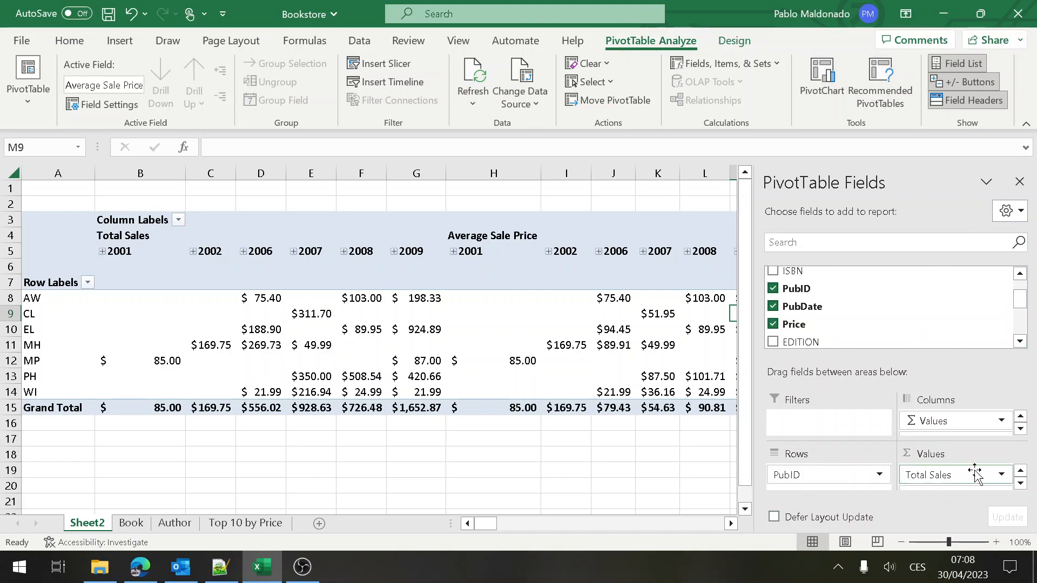
Step: Remove the Years, Quarters and PubDate fields from the PivotTable columns
click(1020, 429)
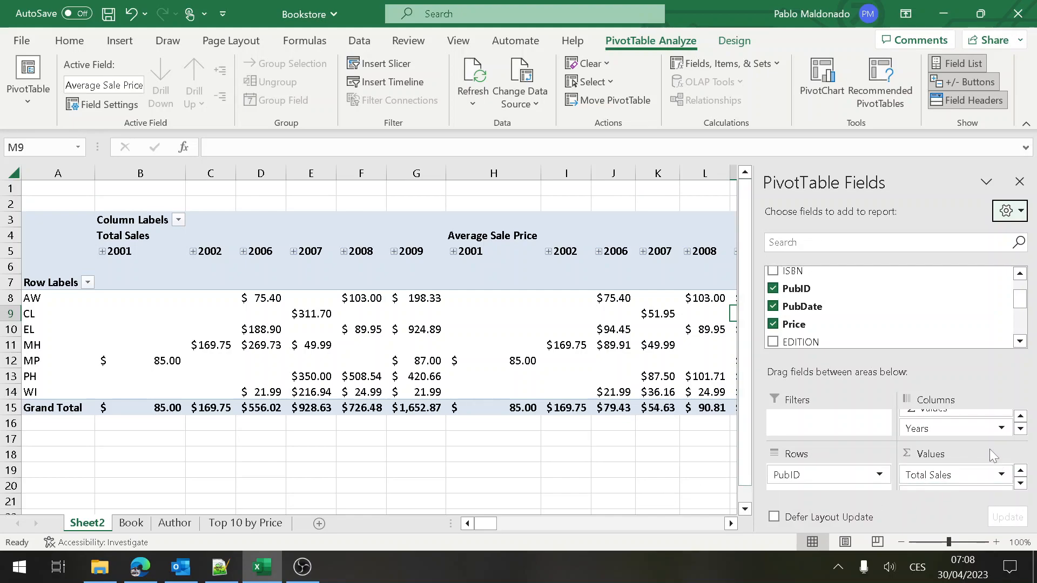
click(1001, 429)
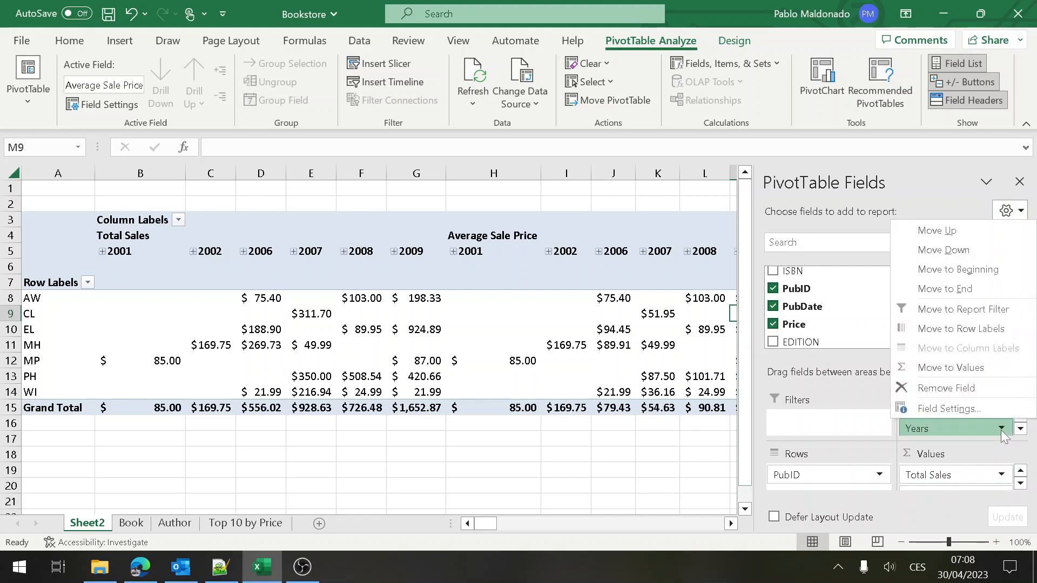
click(975, 389)
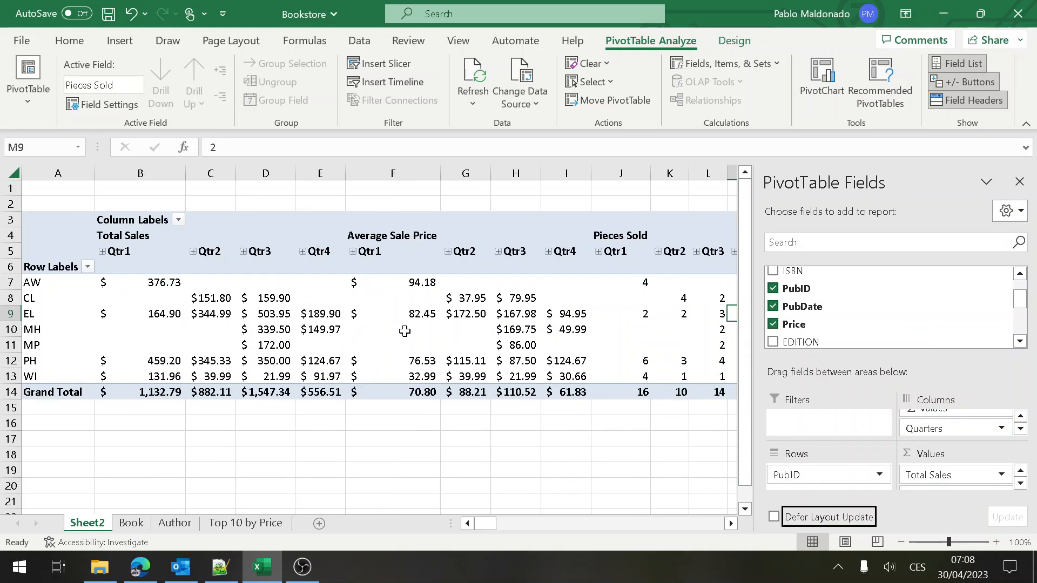
click(1002, 429)
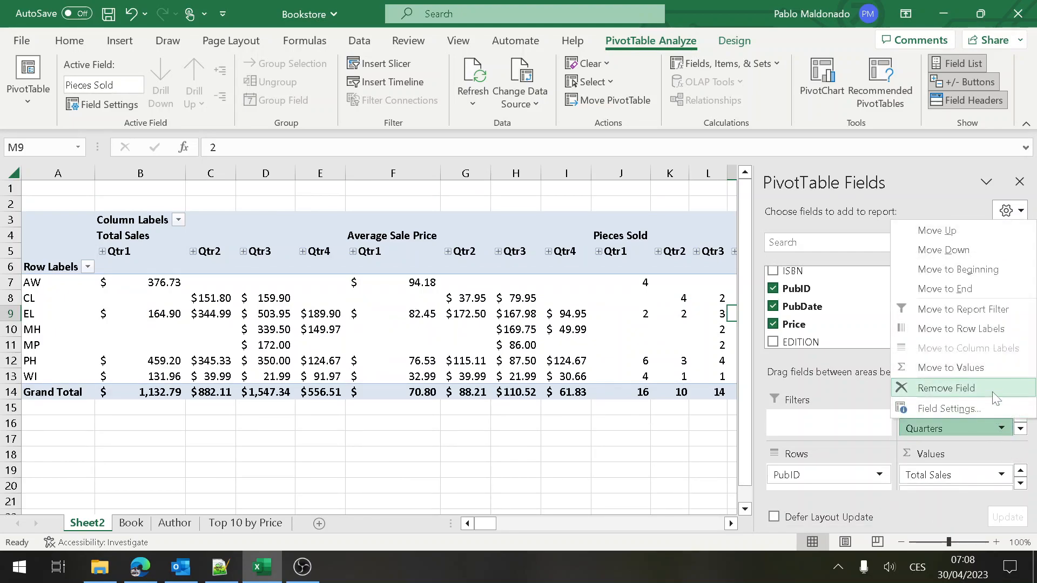
click(996, 388)
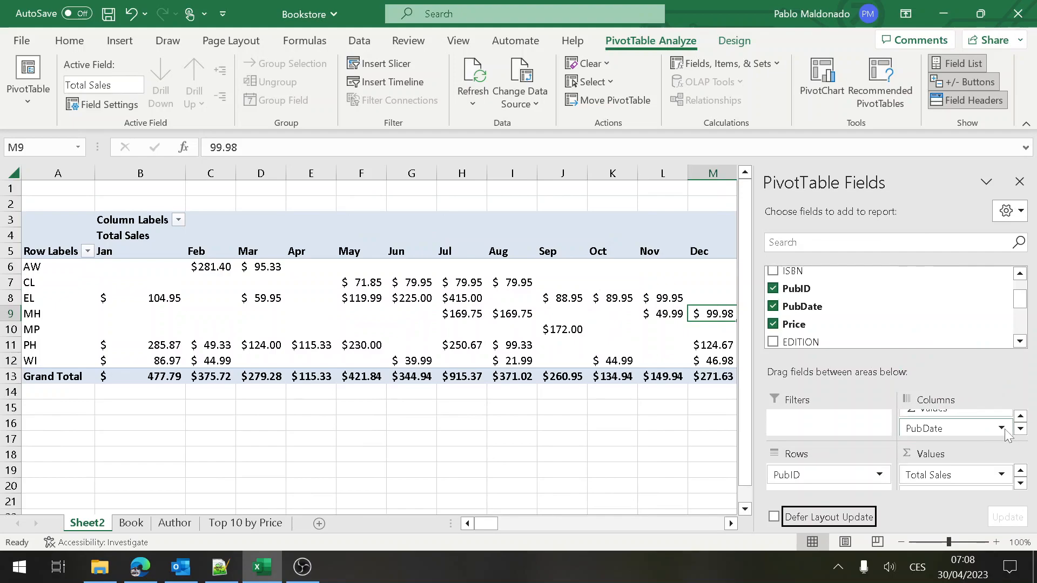
click(1003, 429)
click(986, 393)
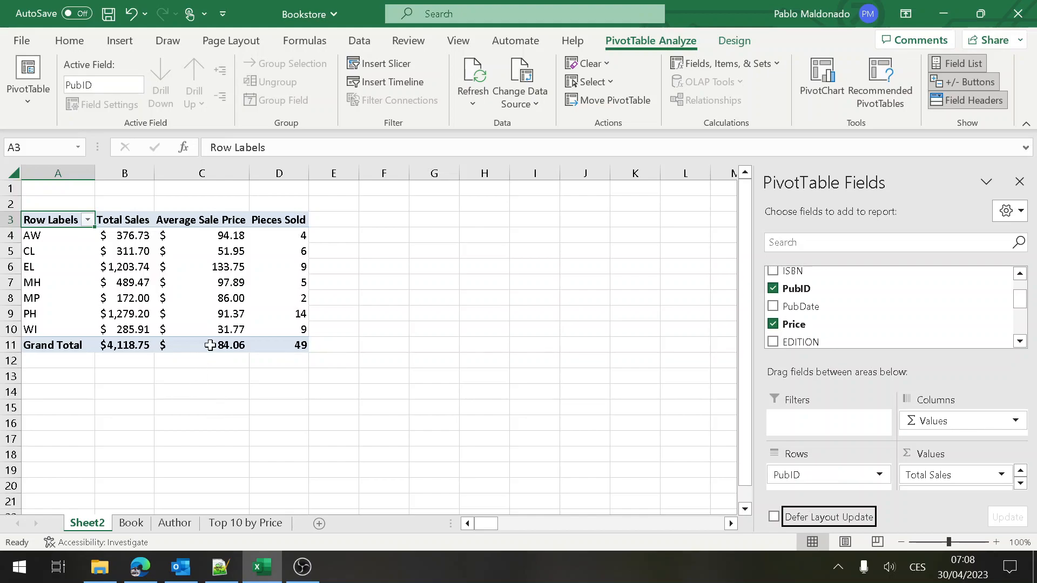
Step: Insert a PivotChart on a new worksheet from the Book sheet's data range A1:J50
mouse_move(253, 273)
click(132, 523)
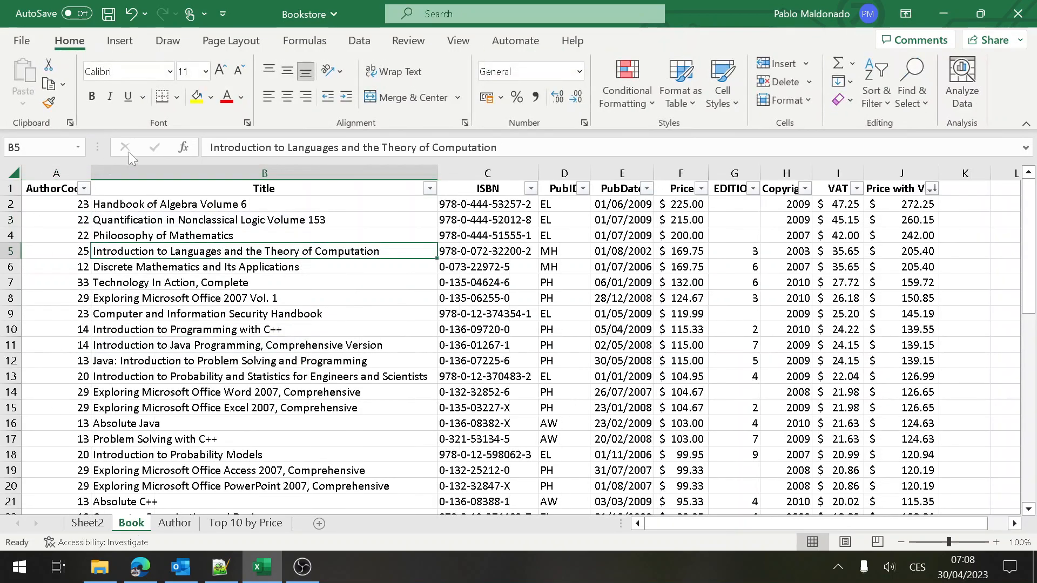
click(117, 41)
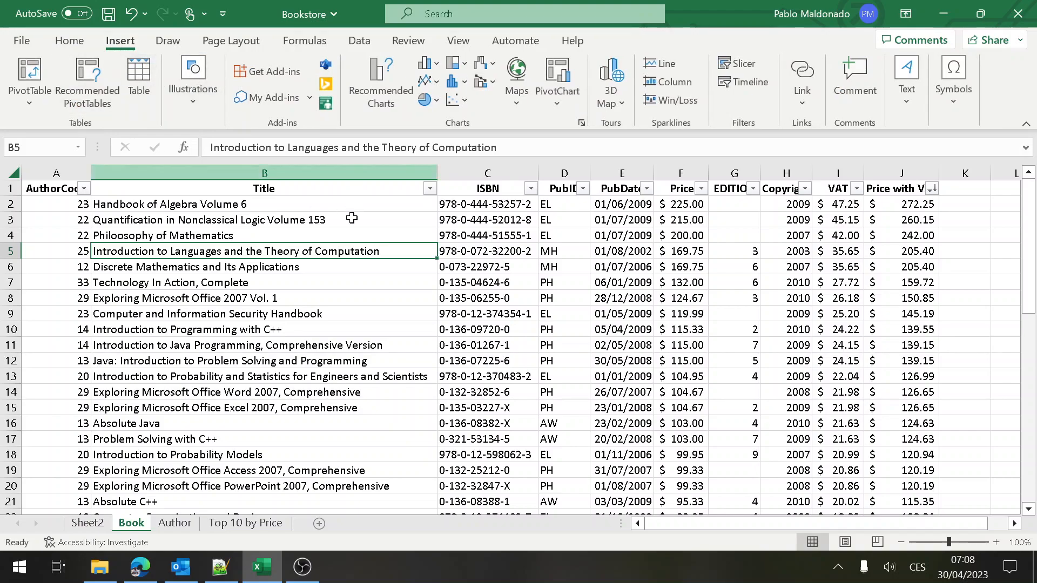
click(574, 94)
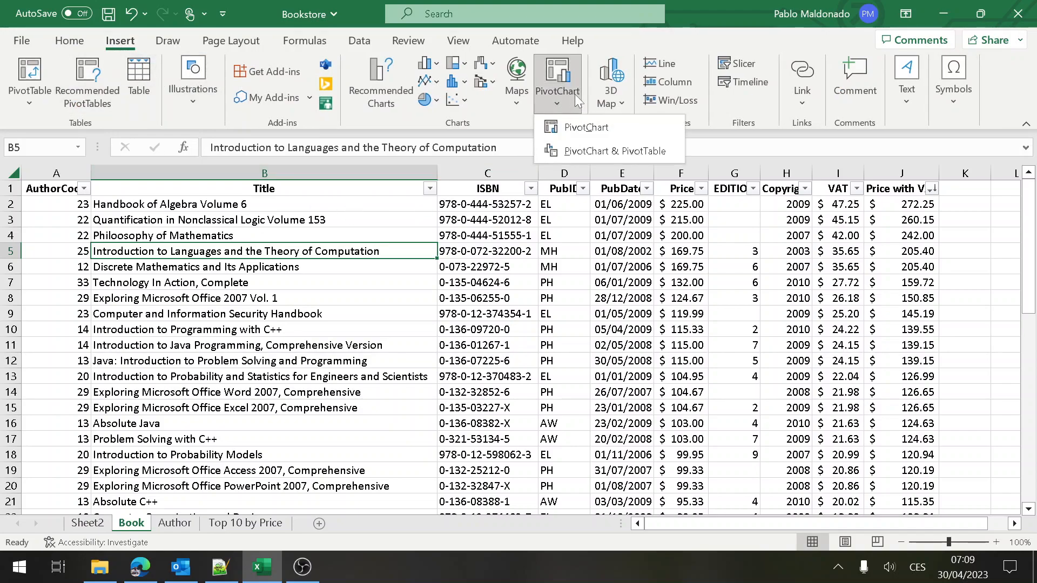
click(575, 130)
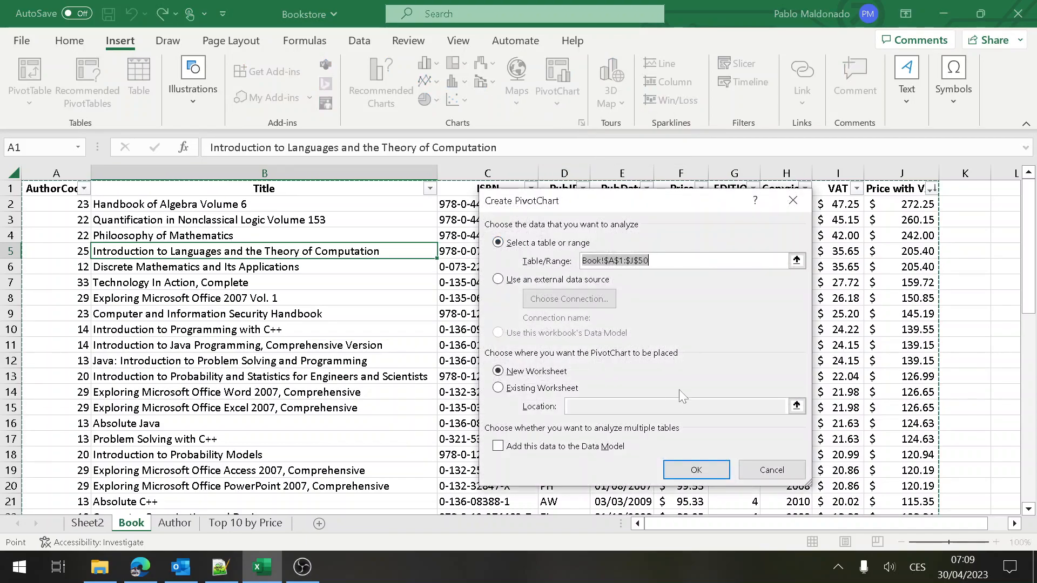
click(689, 471)
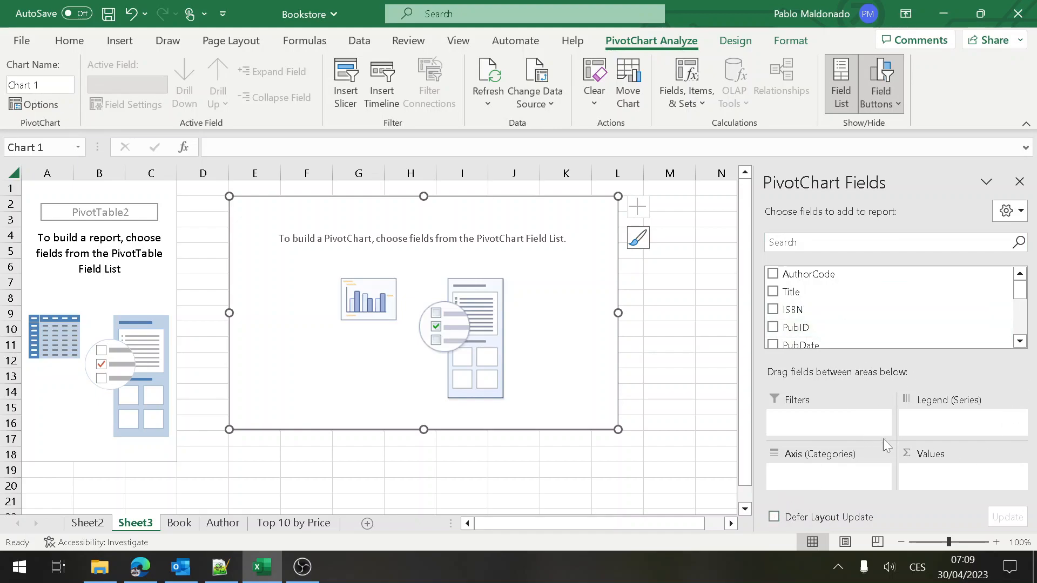
Step: Set PubID as the PivotChart's axis category and add Price to its values as a sum
drag(868, 329, 820, 473)
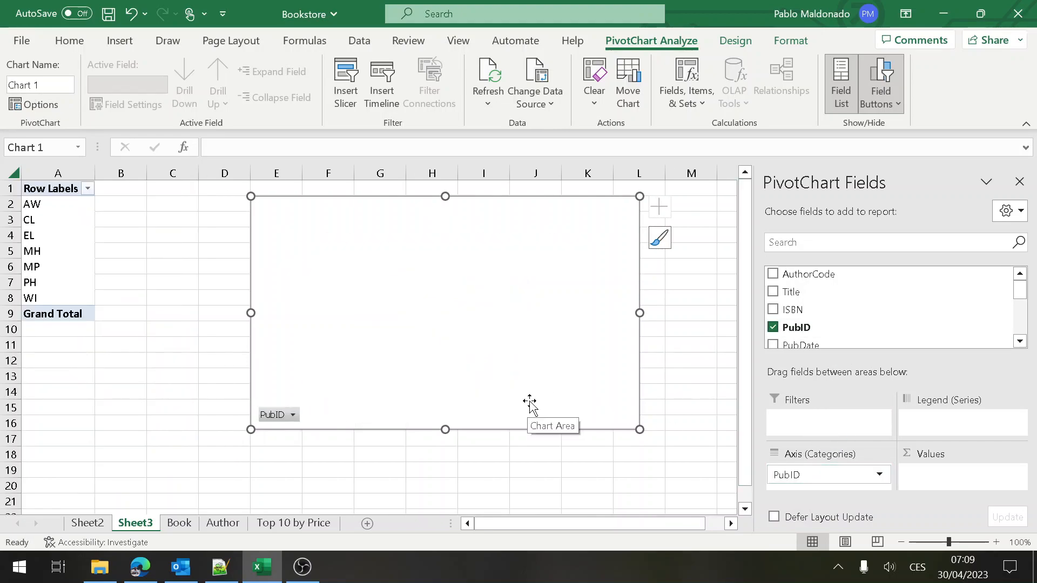
click(1020, 342)
click(1020, 342)
click(1021, 341)
drag(821, 310, 934, 482)
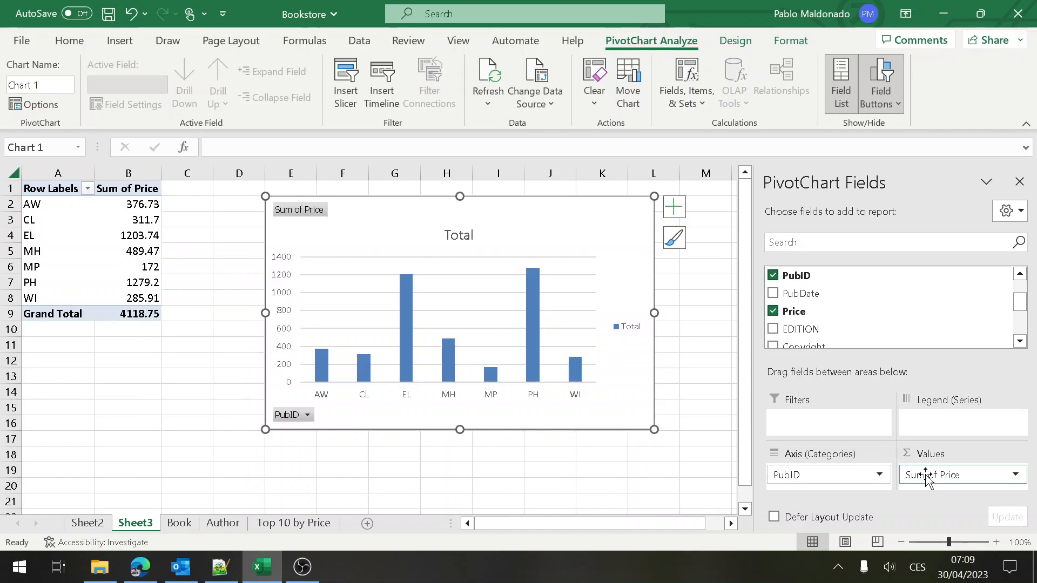